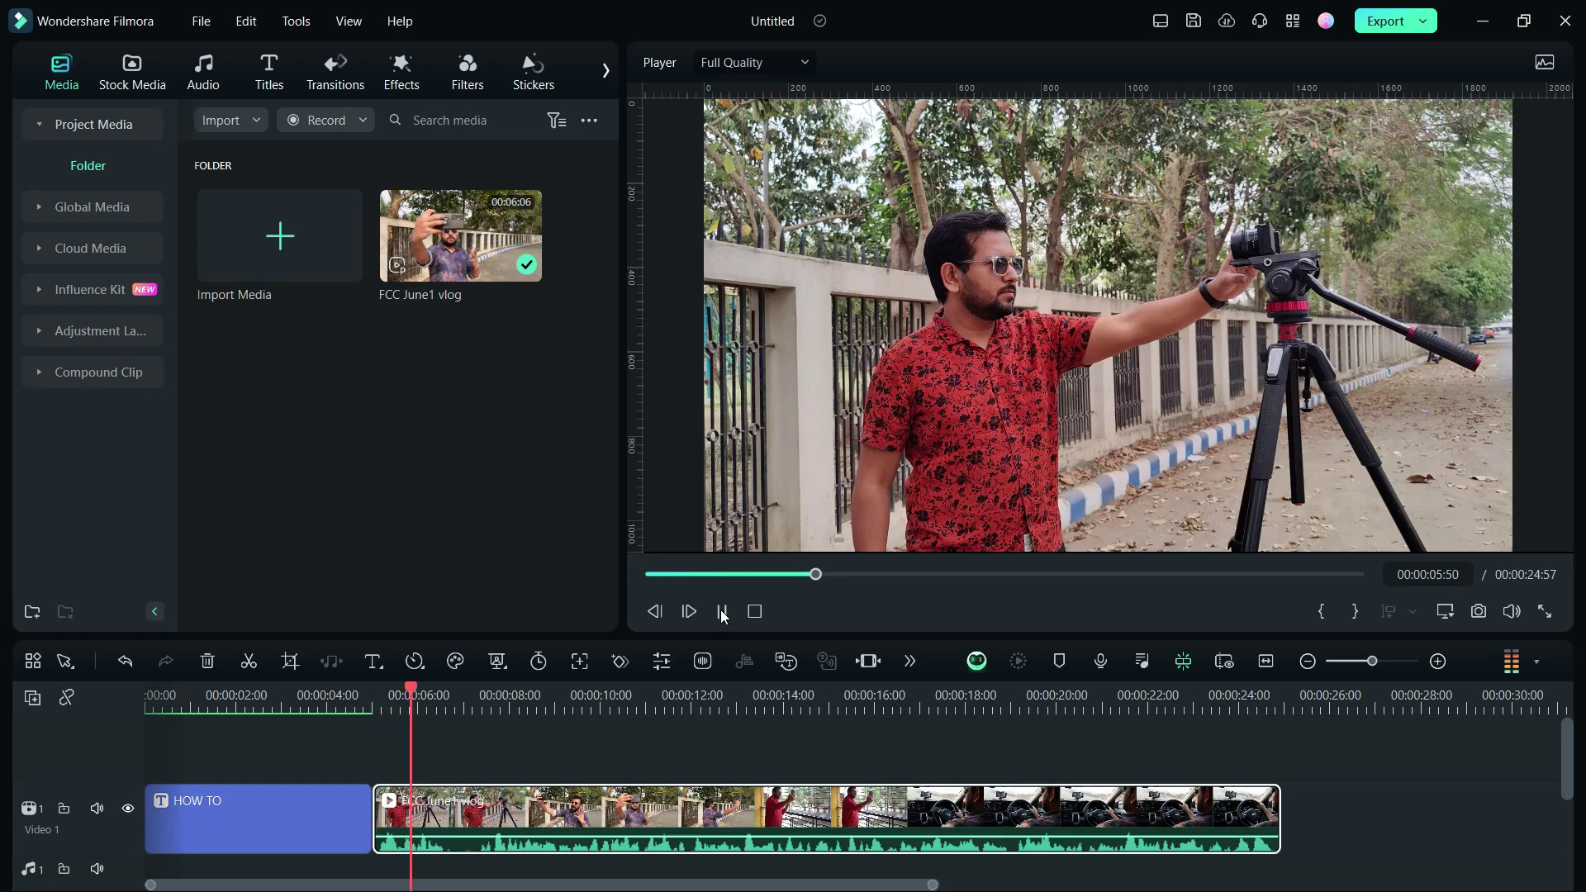
Step: Run Speech-to-Text on the vlog clip in English (UK) with No Translation
click(719, 610)
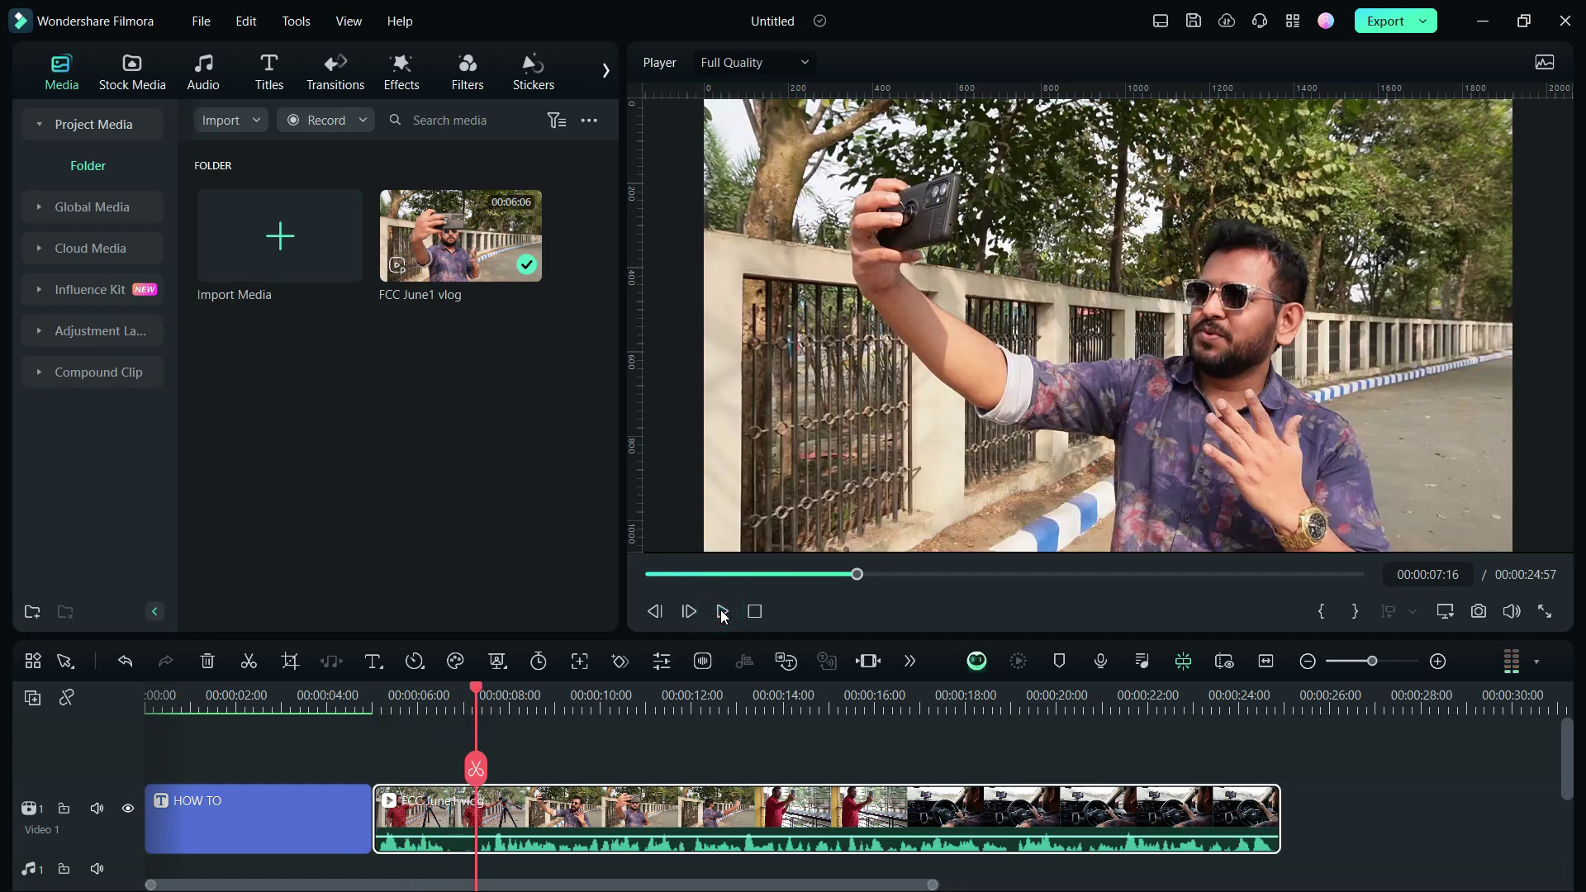
right_click(549, 813)
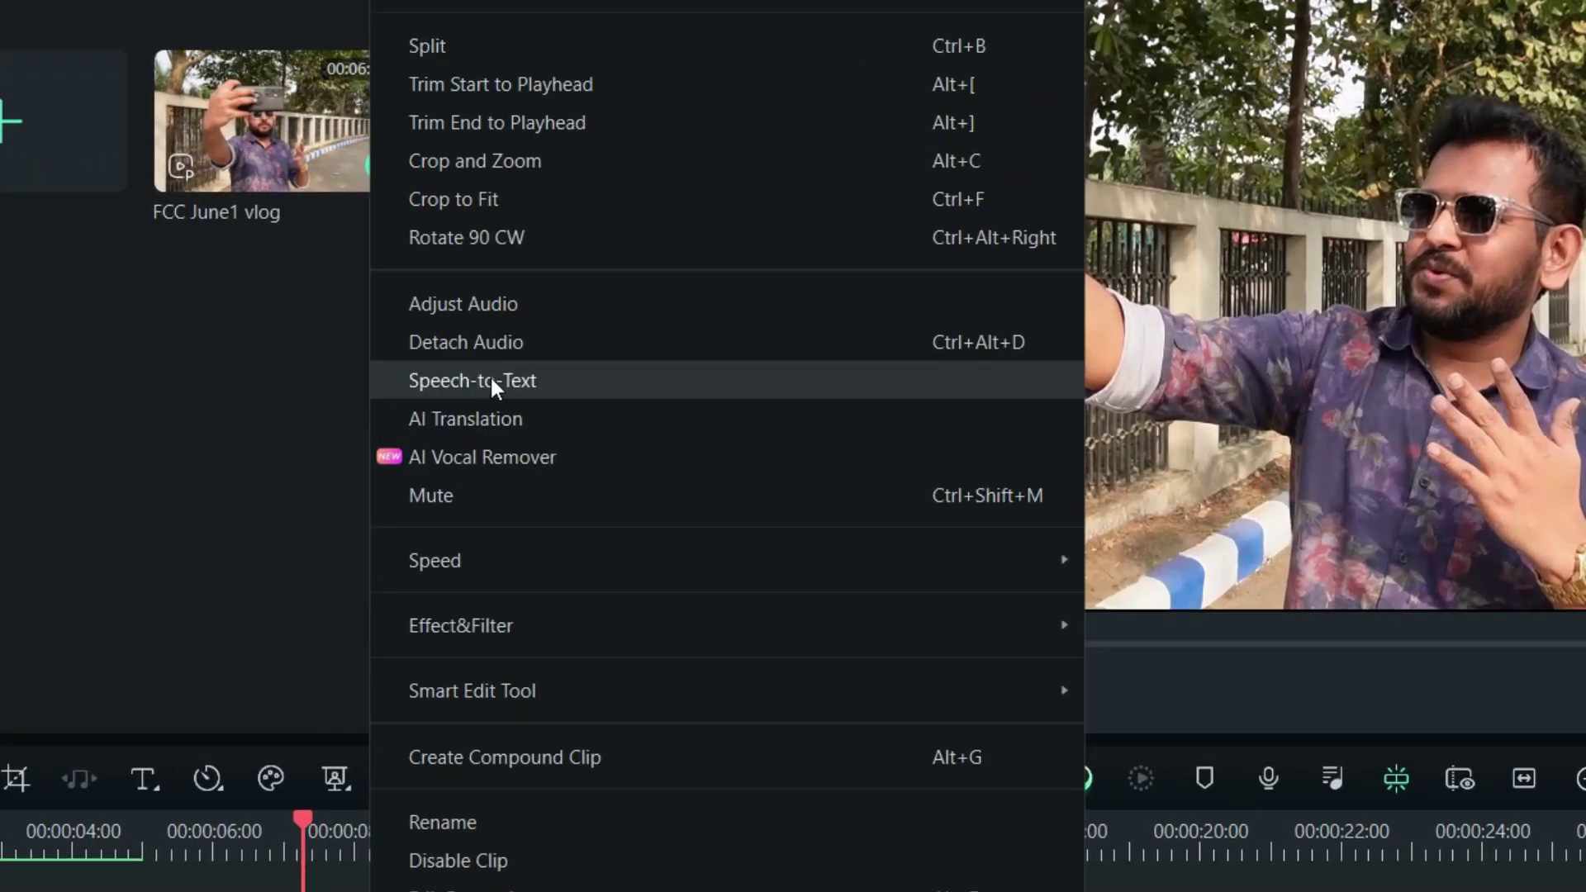
click(490, 375)
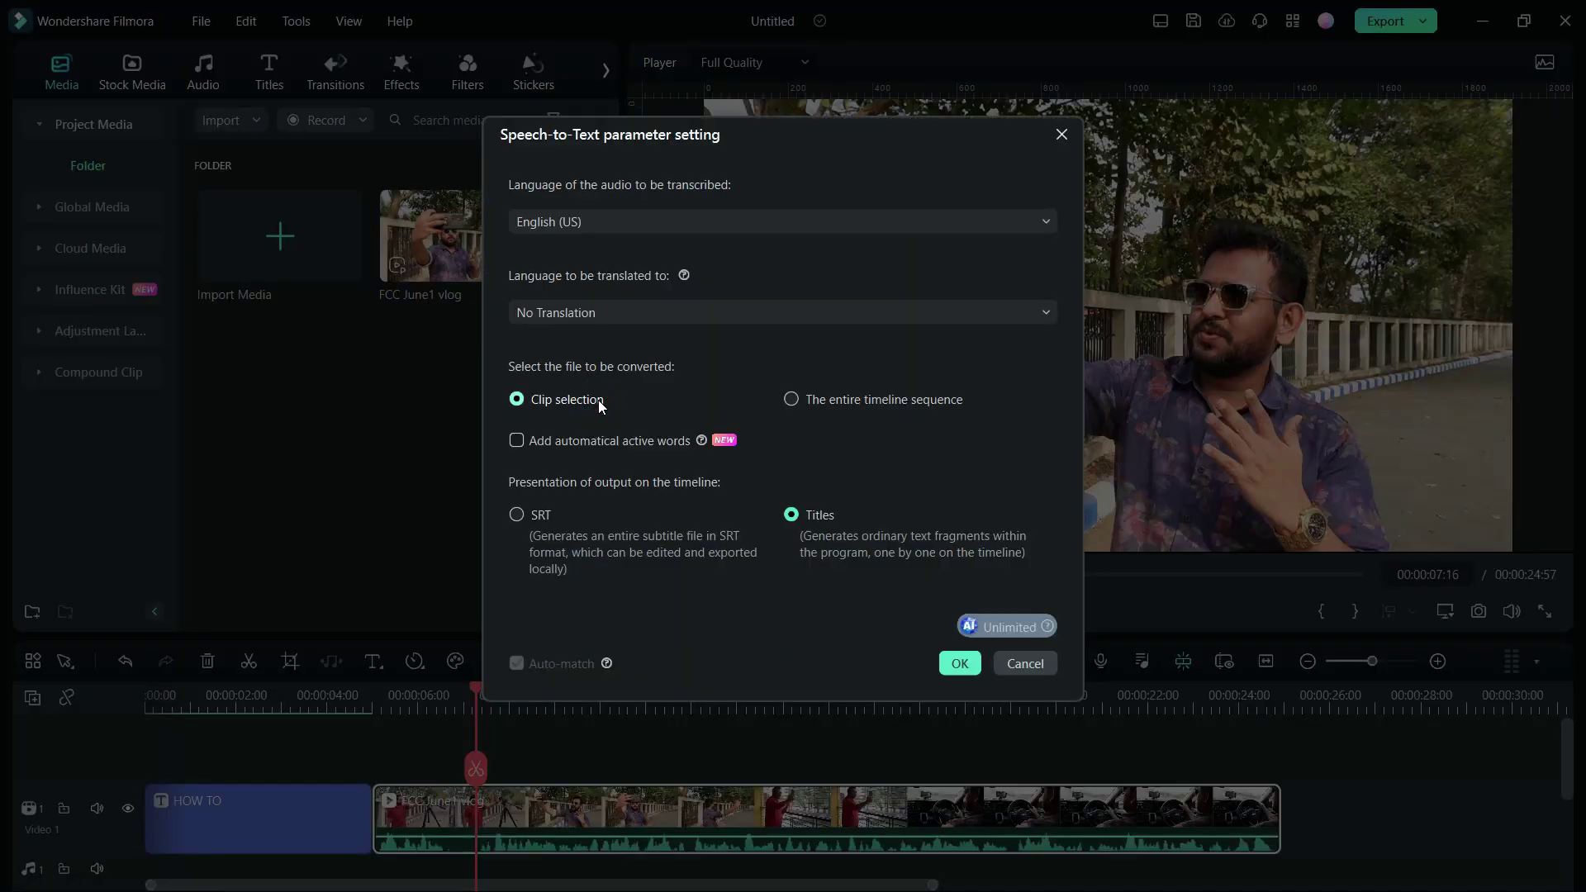
click(577, 220)
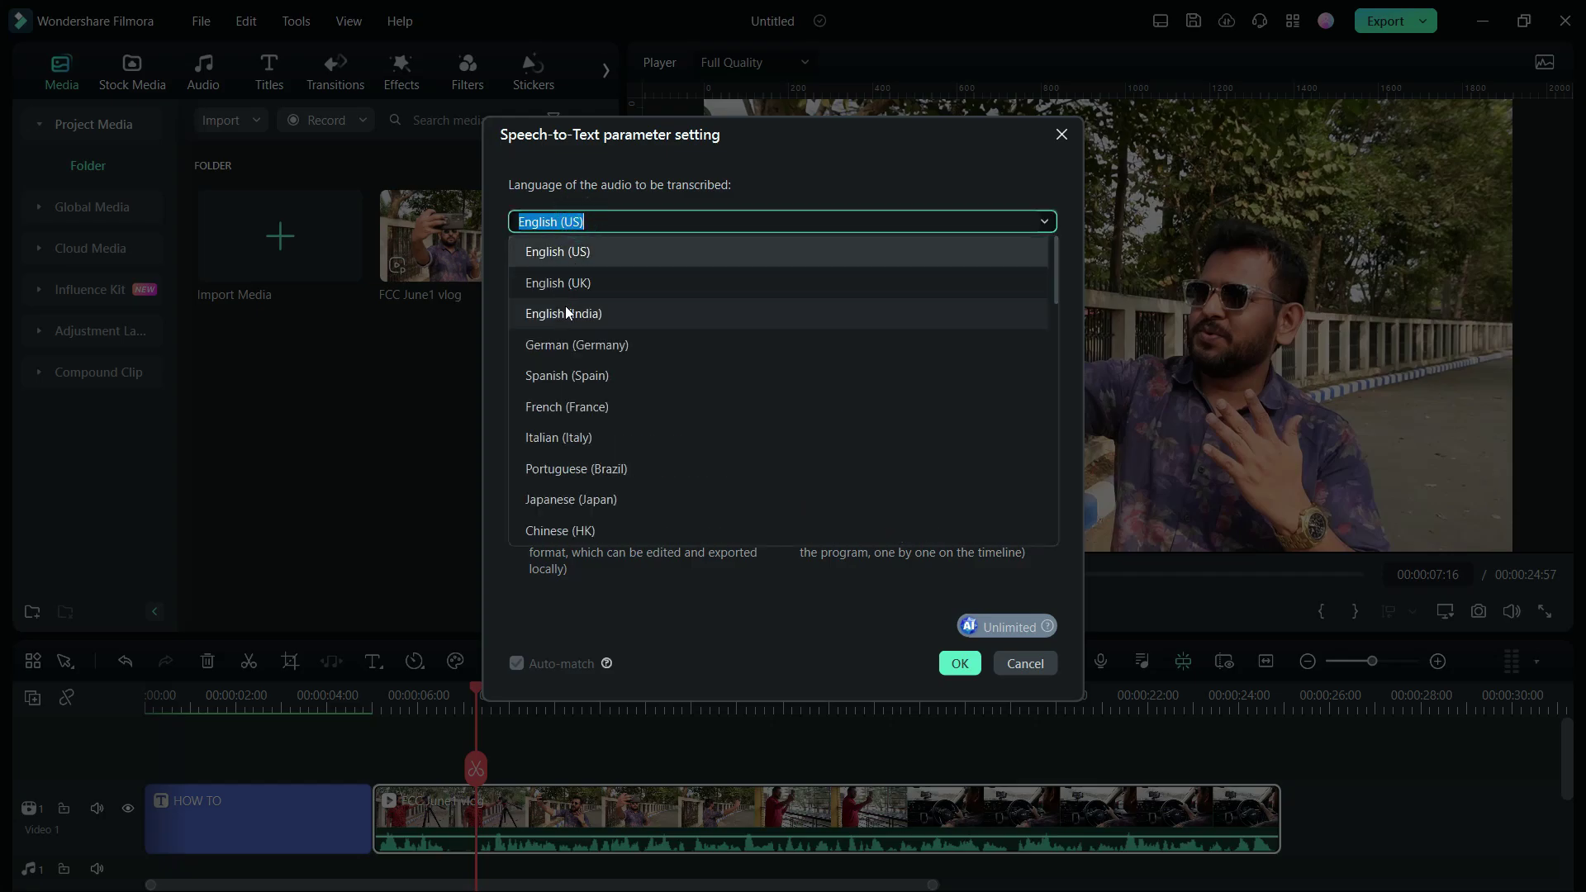
scroll(558, 459, down, 1)
scroll(558, 459, down, 2)
scroll(558, 459, down, 2)
click(559, 458)
click(589, 314)
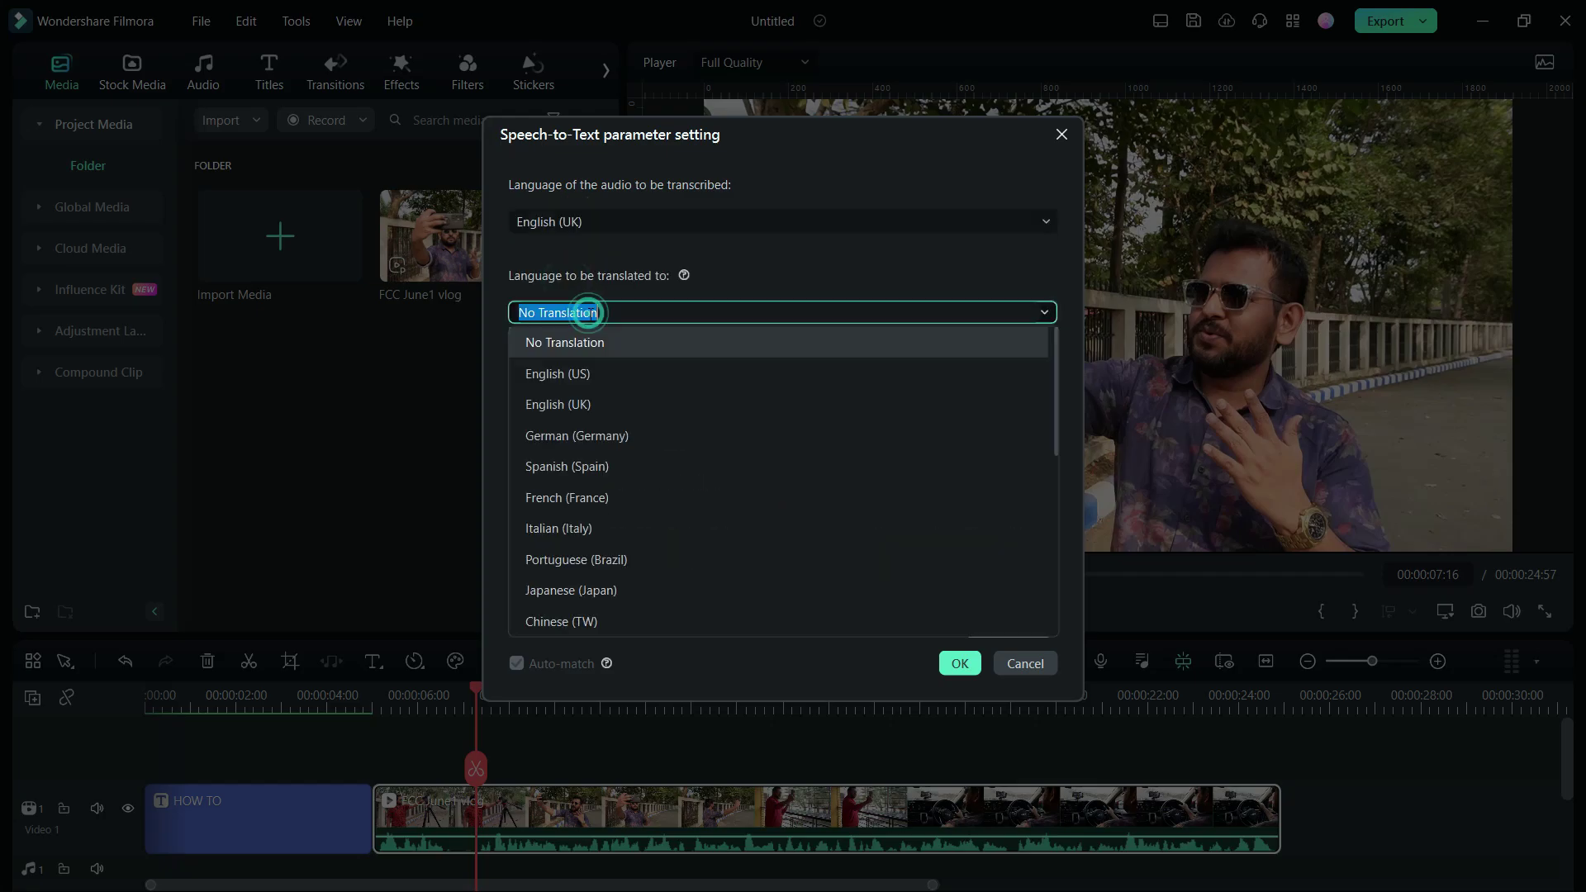
scroll(592, 594, down, 1)
scroll(593, 596, down, 3)
click(720, 259)
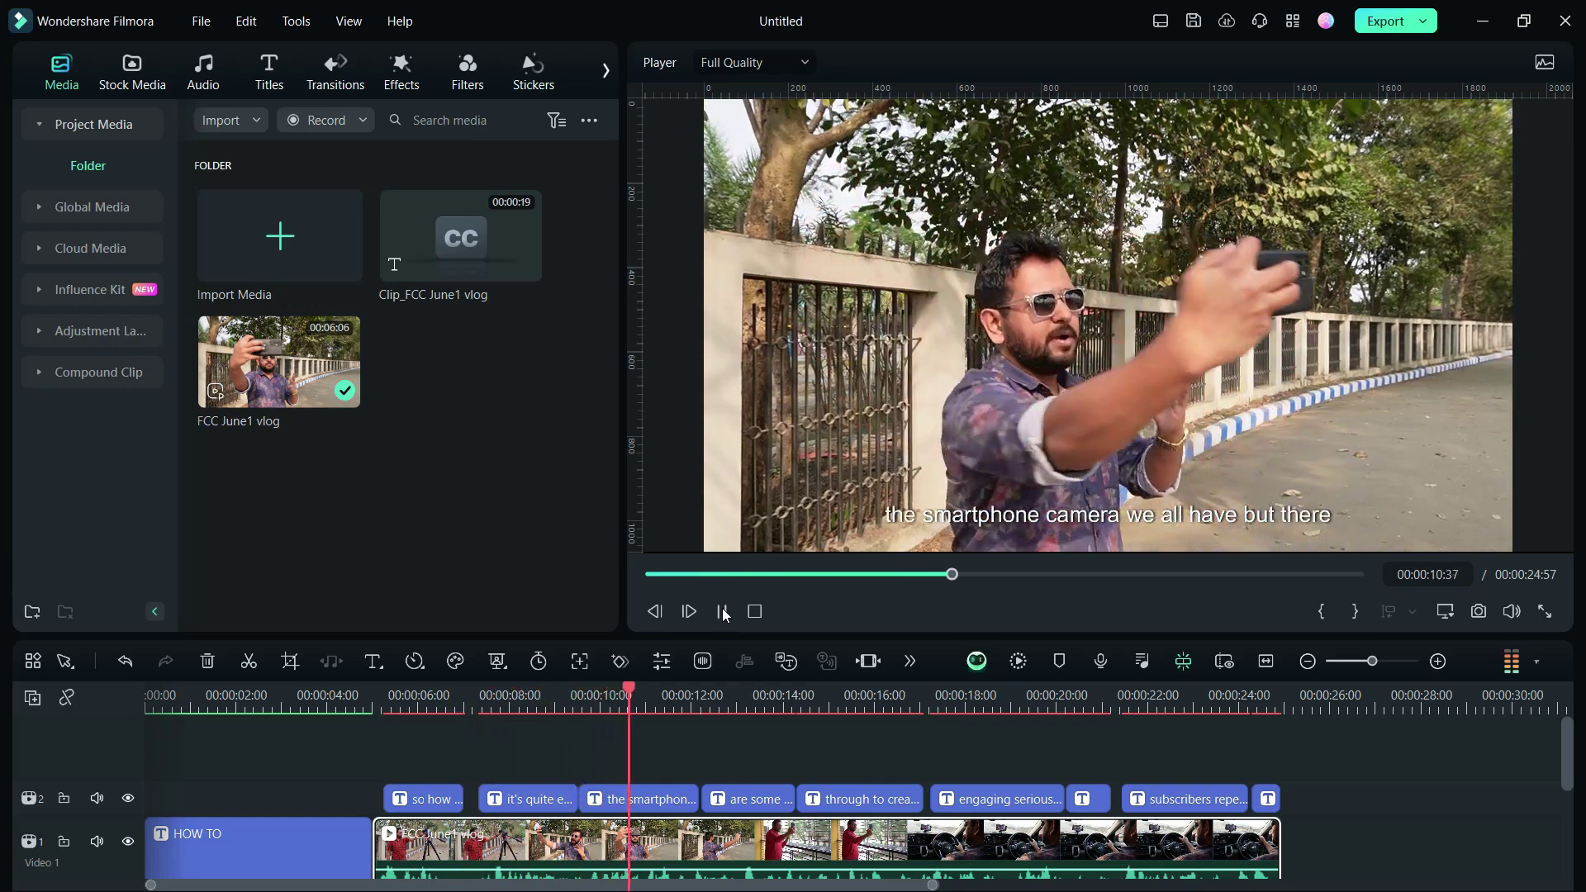
Step: Stop playback and park the playhead on the first caption, 'so how to create a vlog'
click(723, 613)
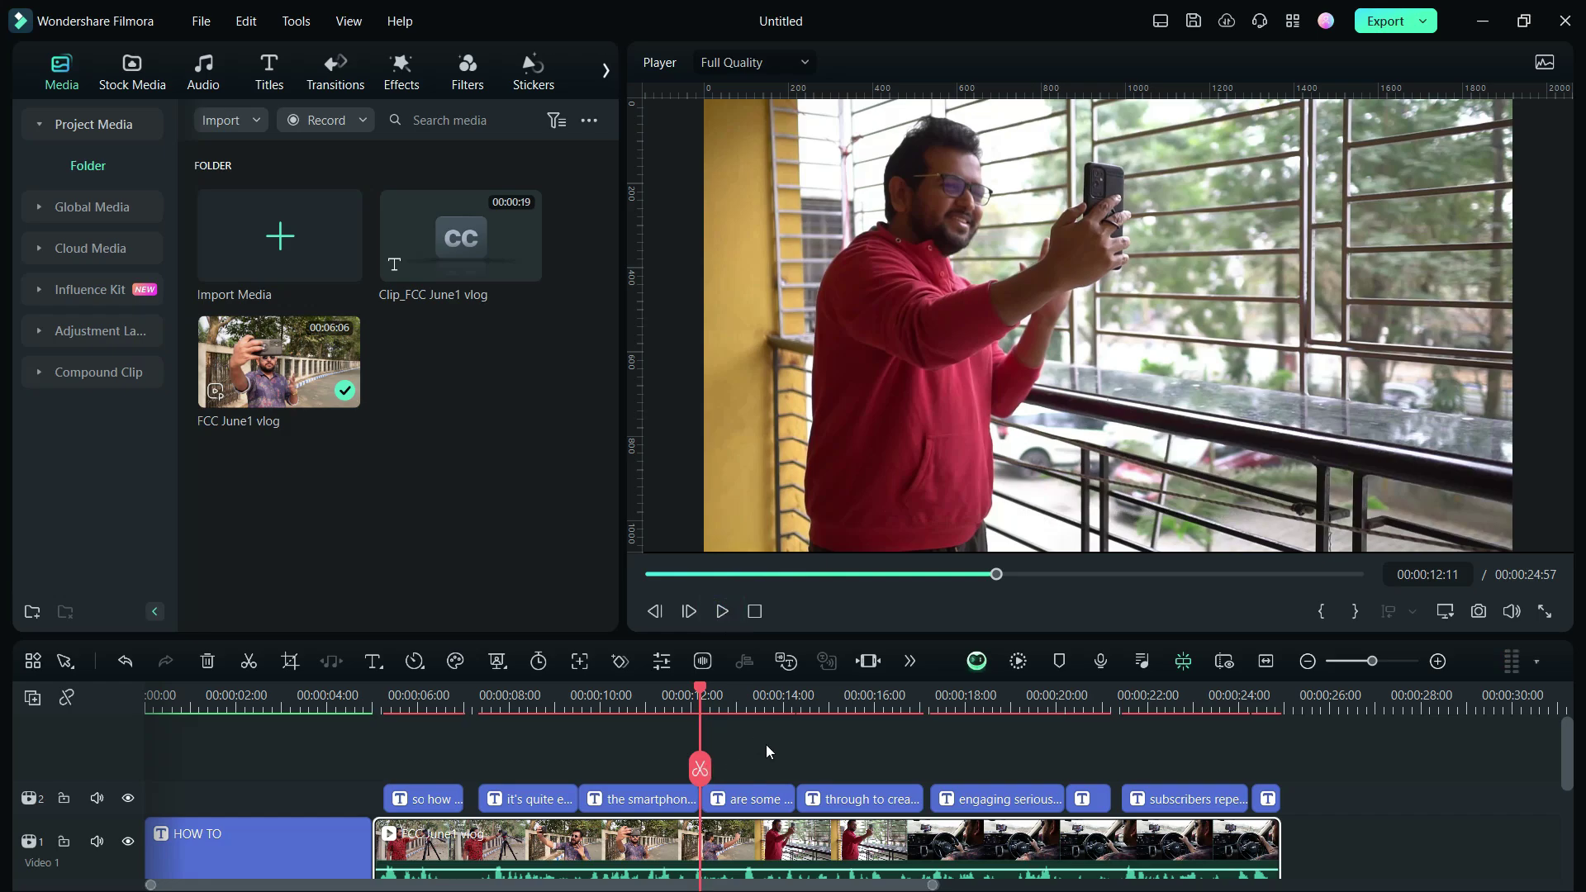
scroll(766, 745, down, 1)
click(414, 697)
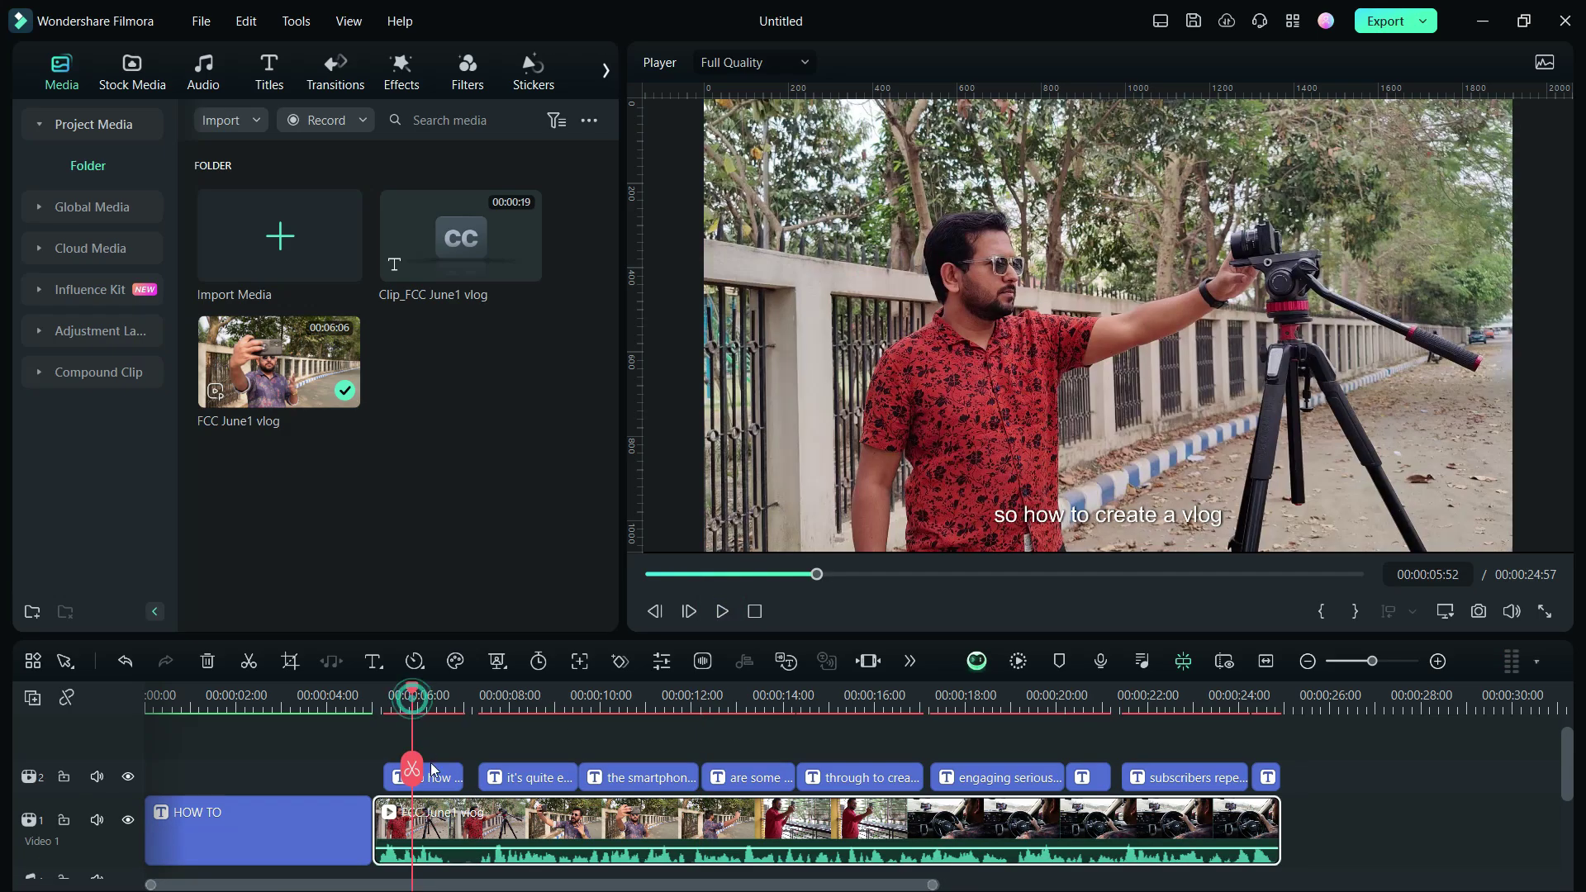
click(440, 779)
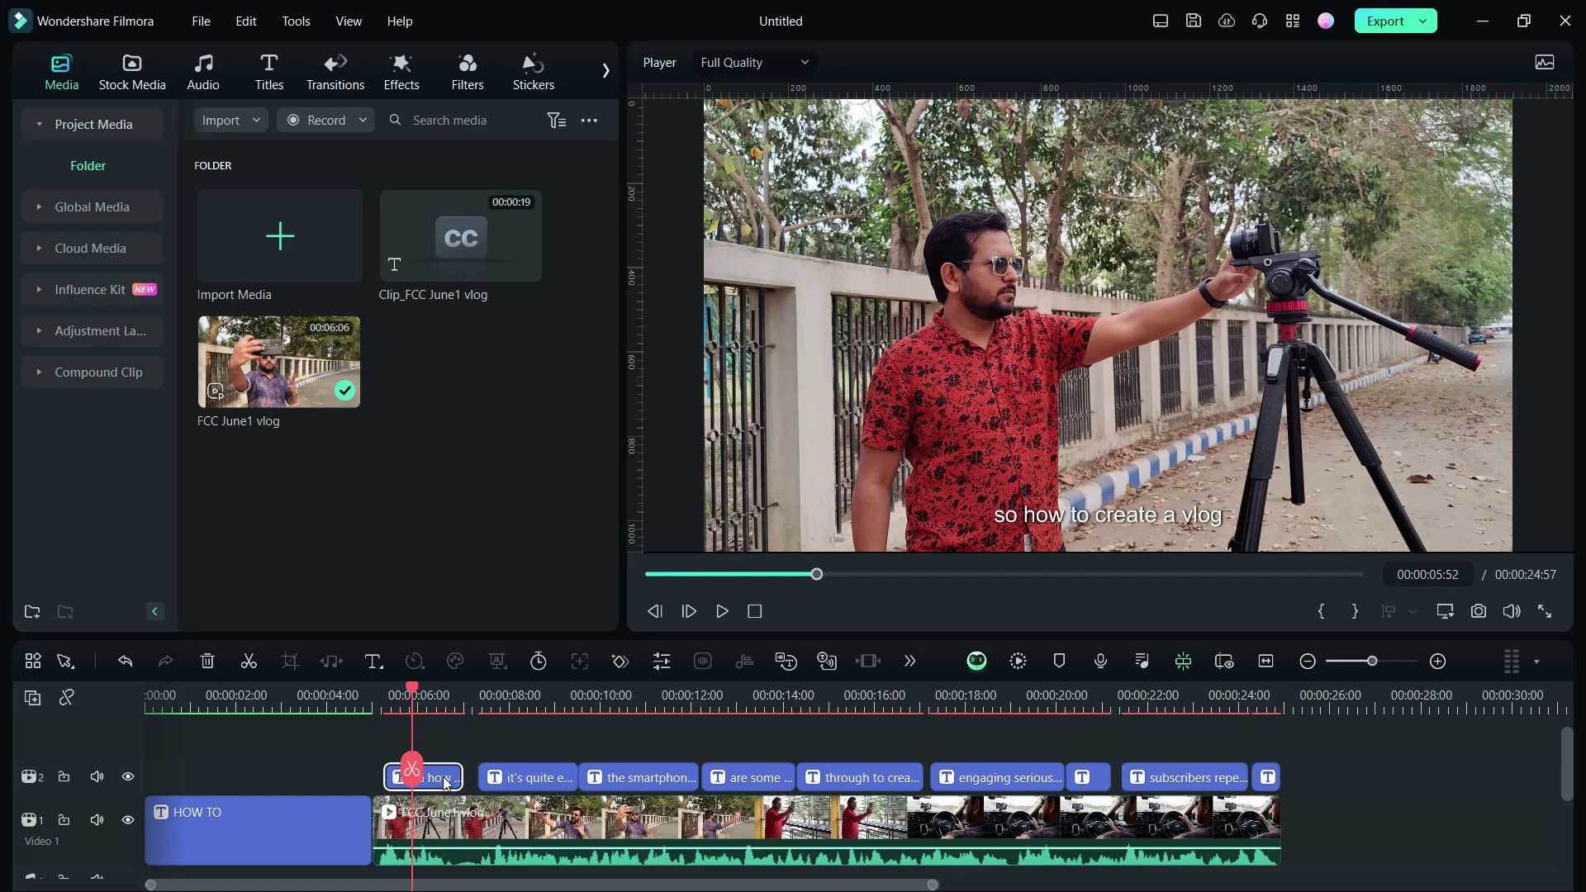
Step: Open the first caption's animations and apply a 0.84-second String Blur entrance
double_click(445, 782)
click(264, 285)
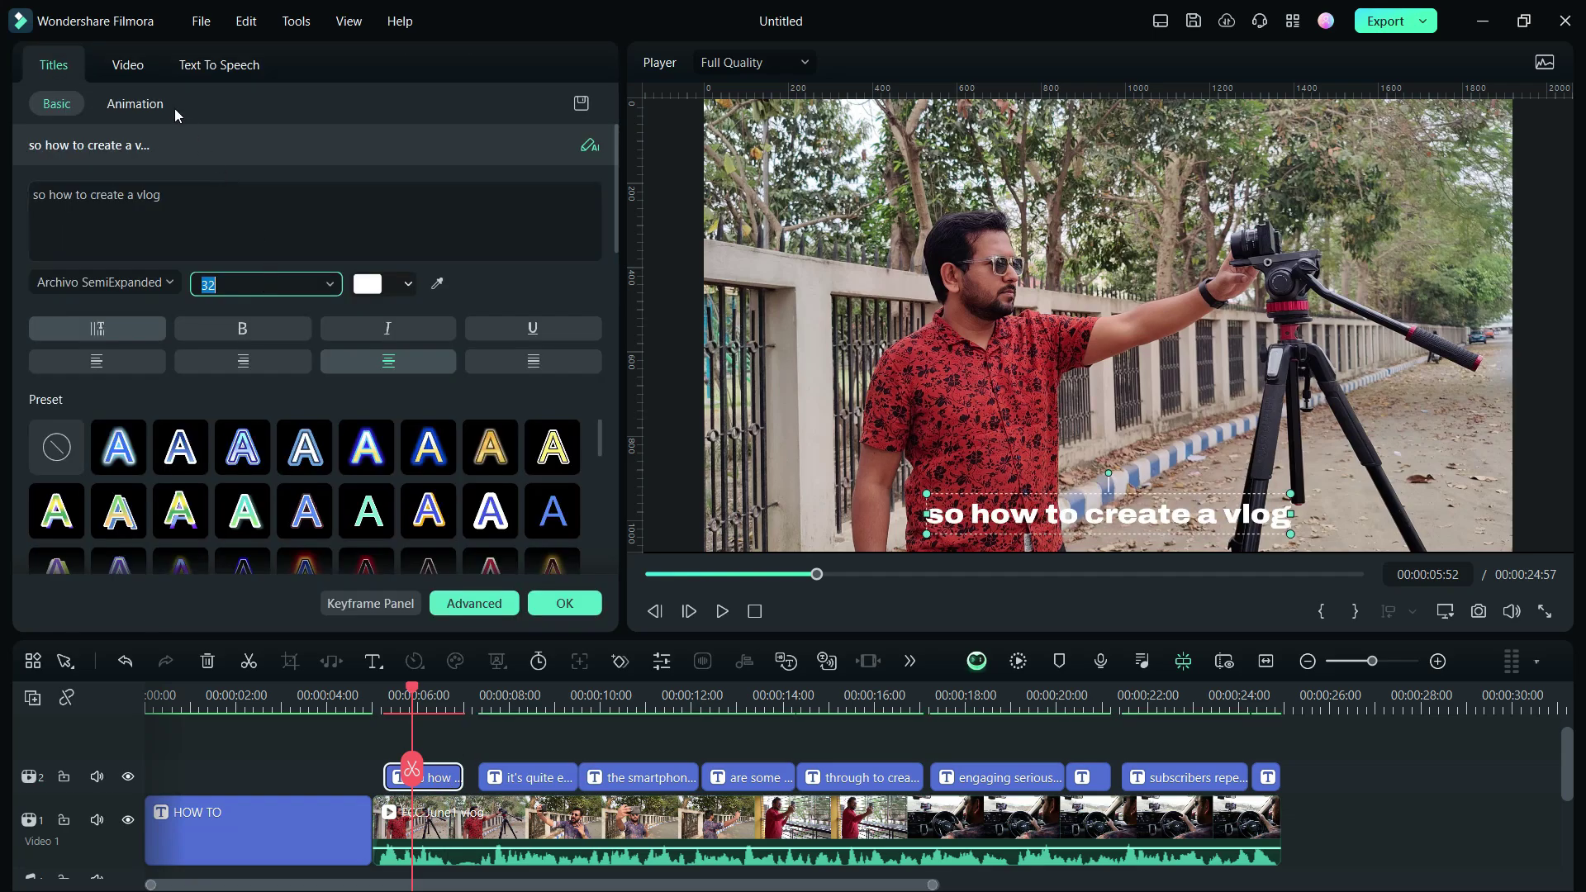
click(133, 104)
scroll(246, 411, down, 2)
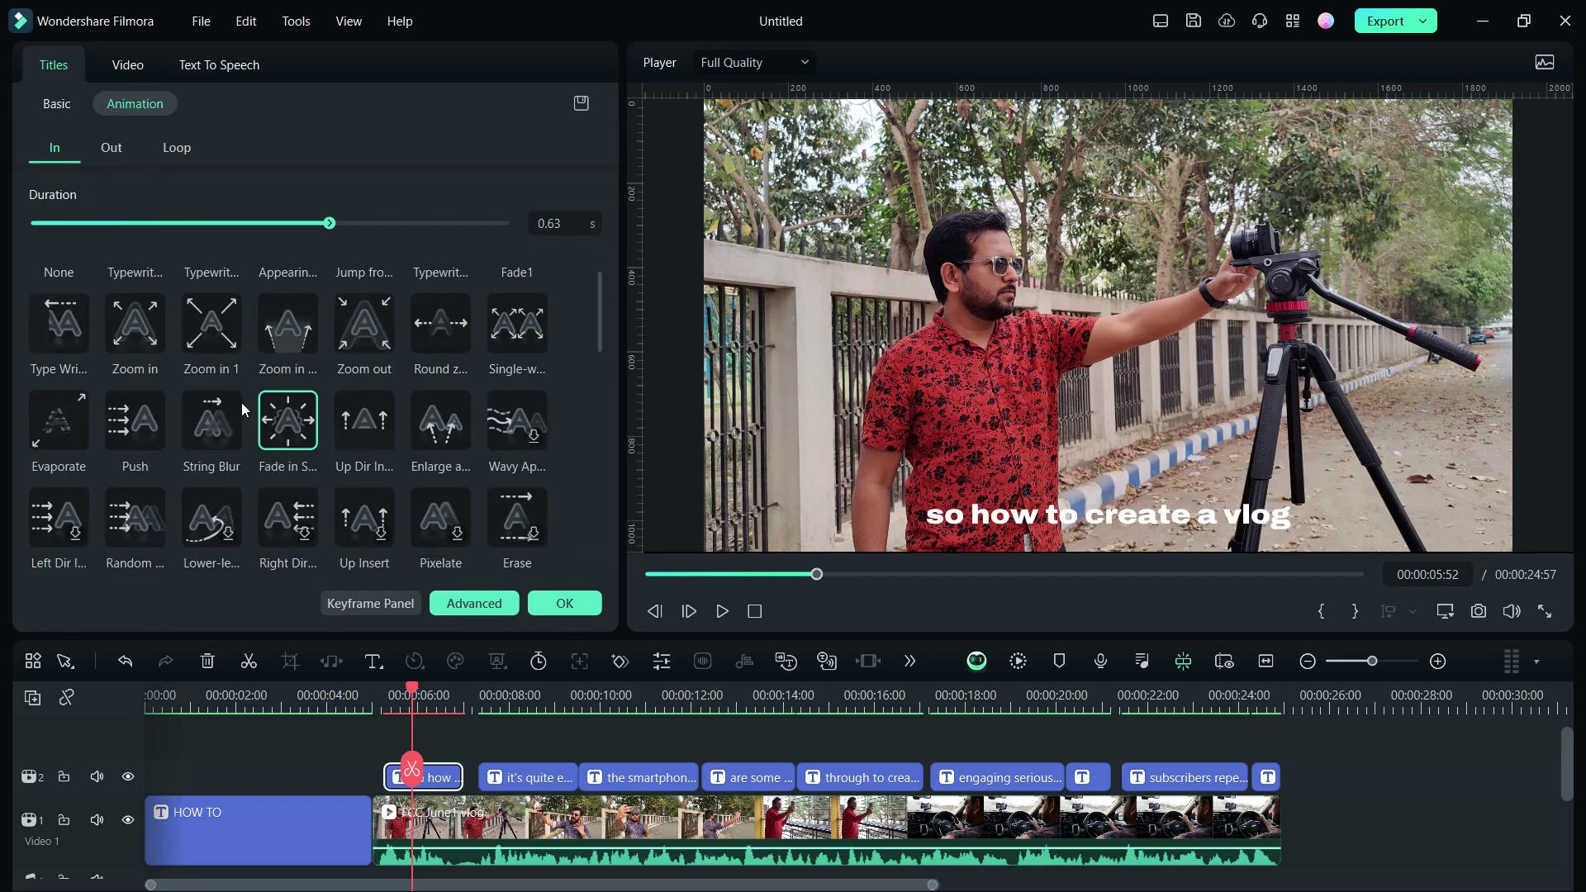
double_click(284, 332)
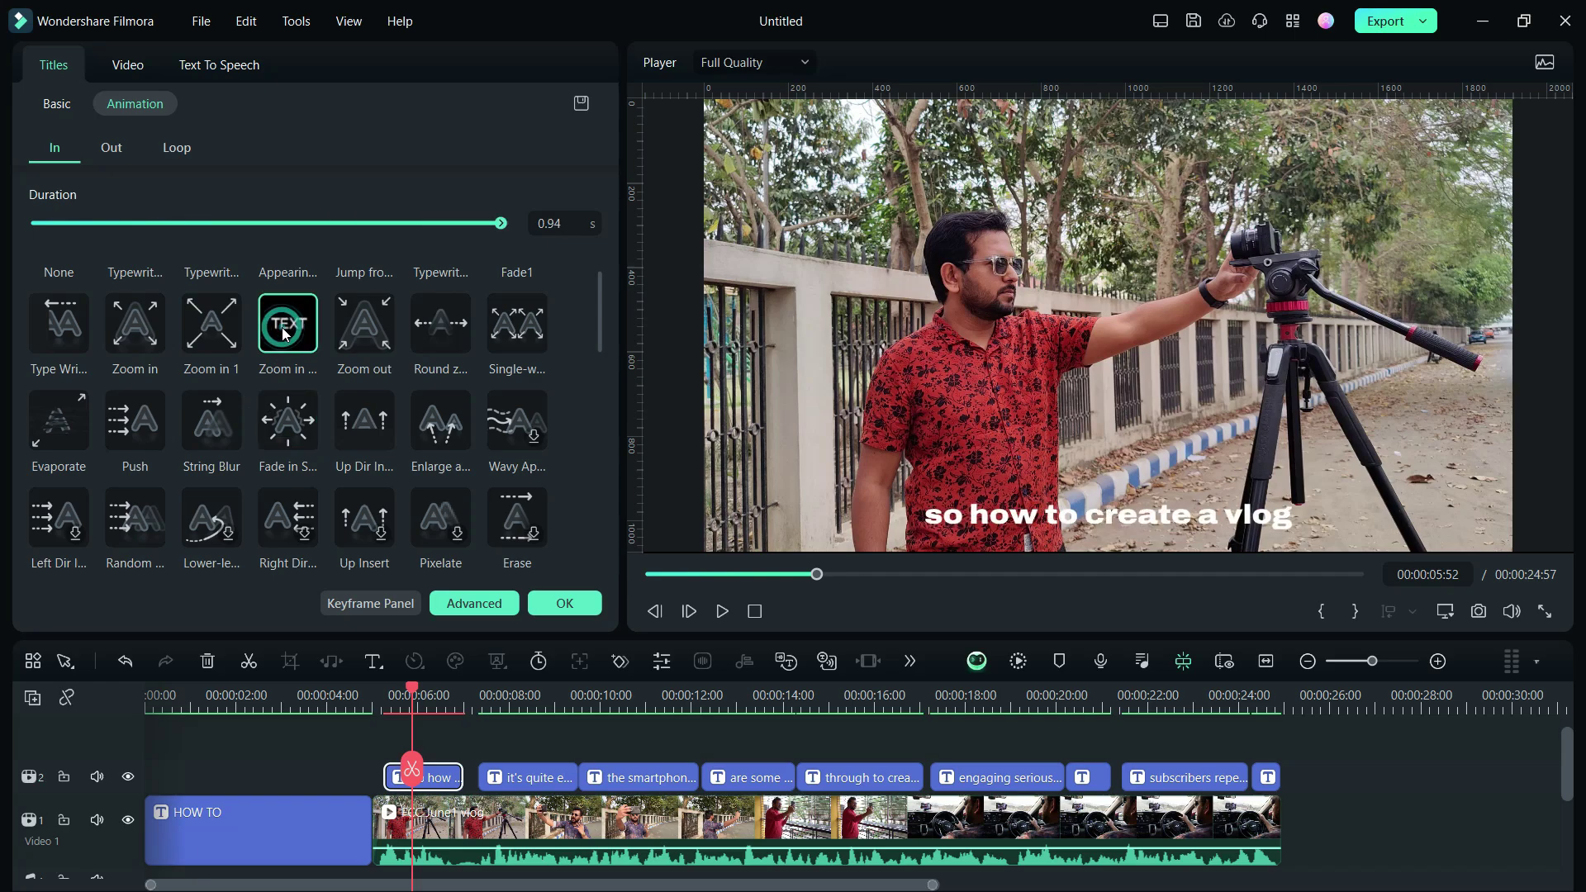
double_click(289, 423)
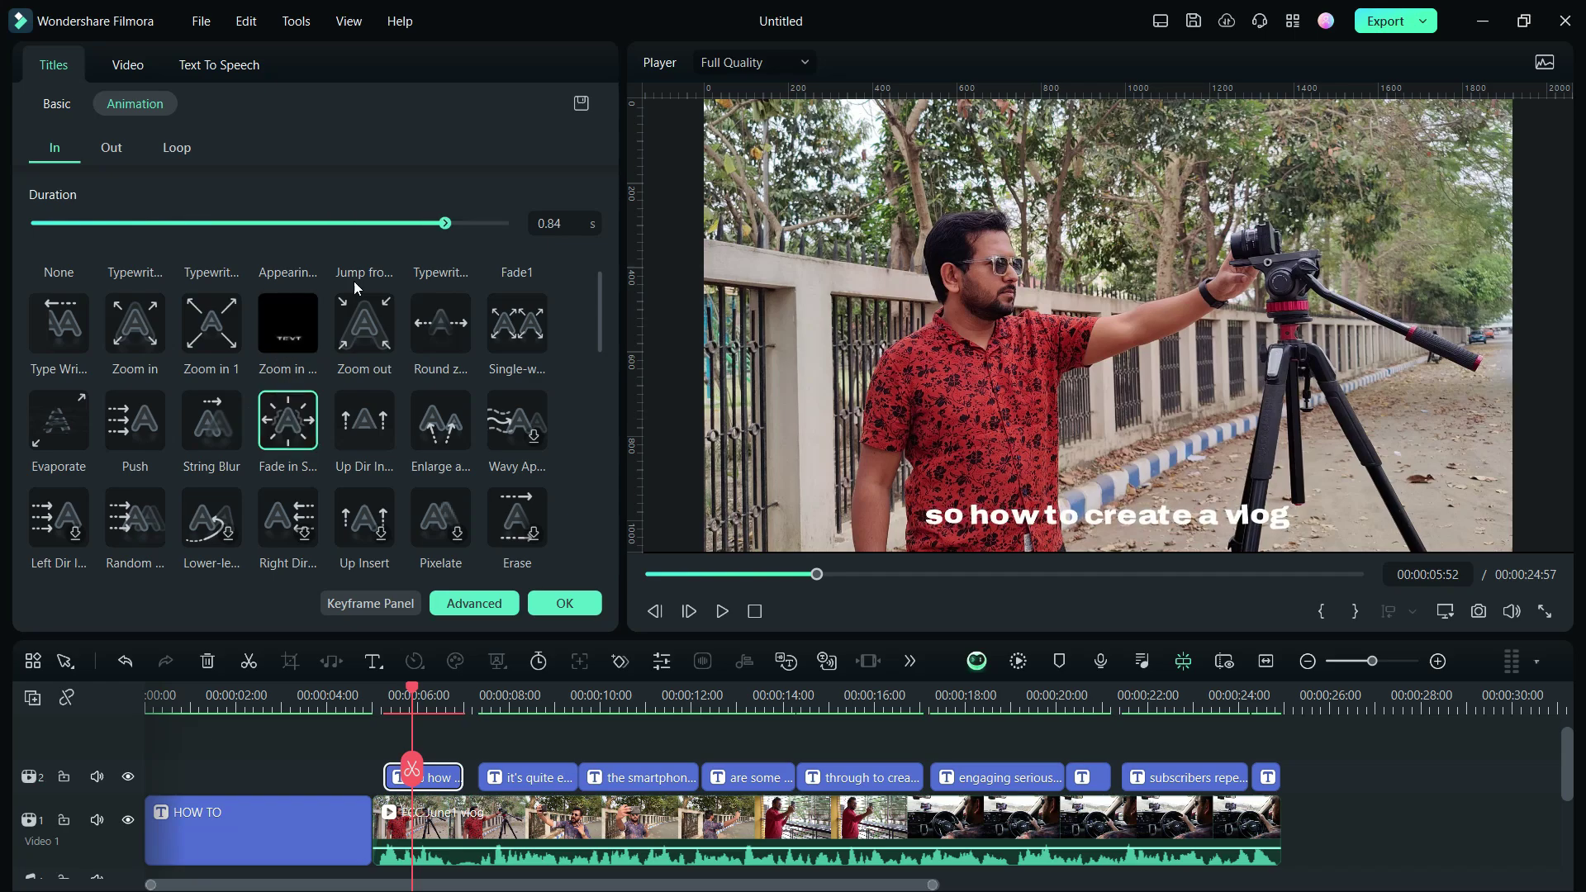
drag(499, 225, 158, 225)
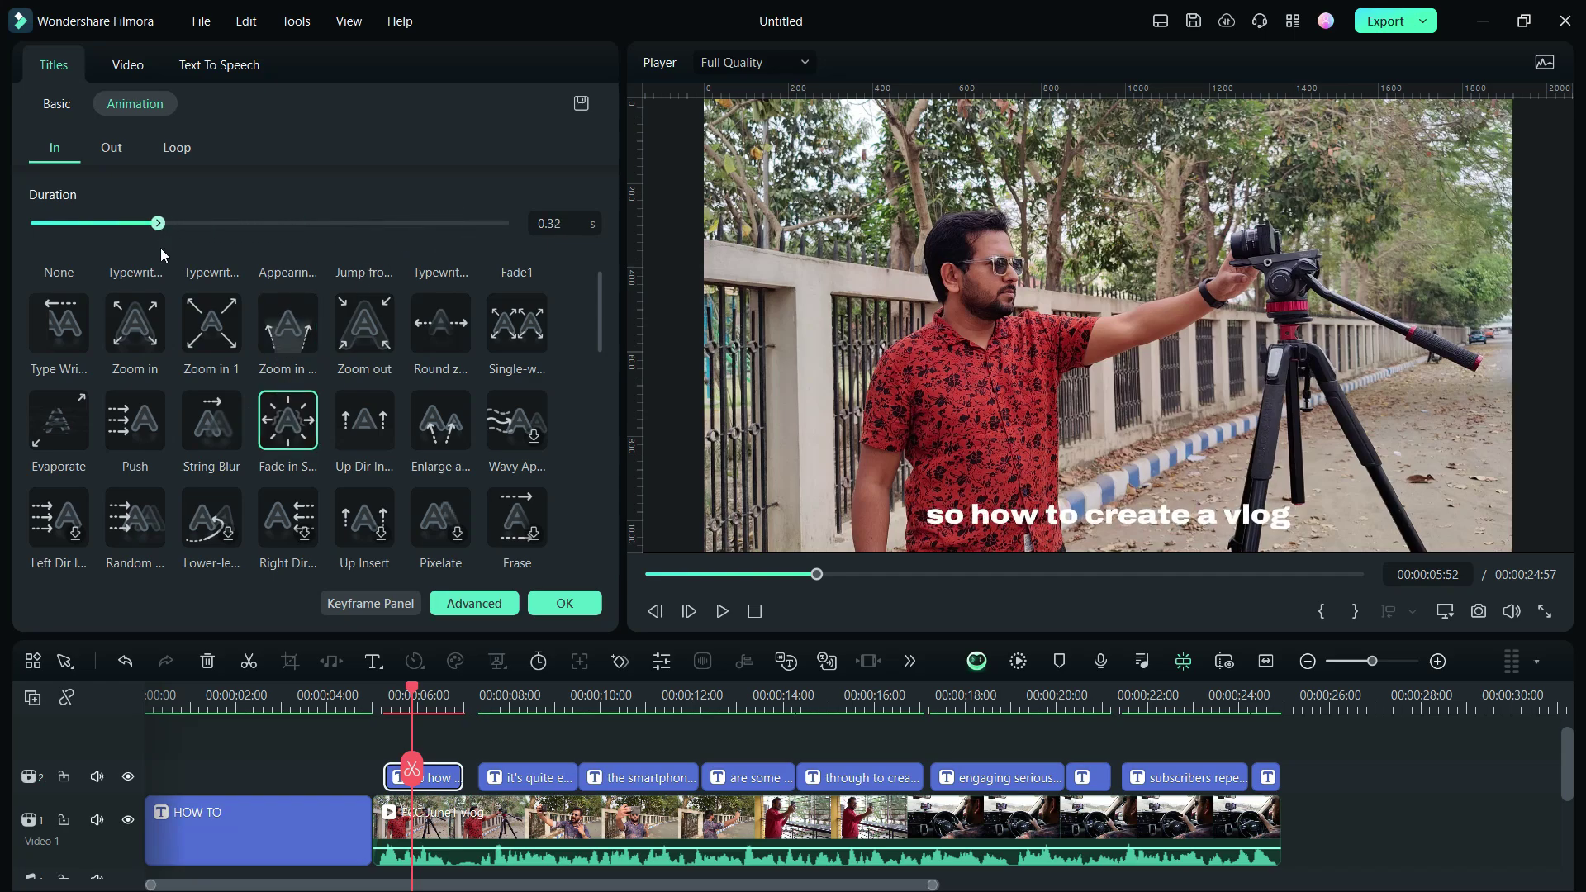
double_click(222, 428)
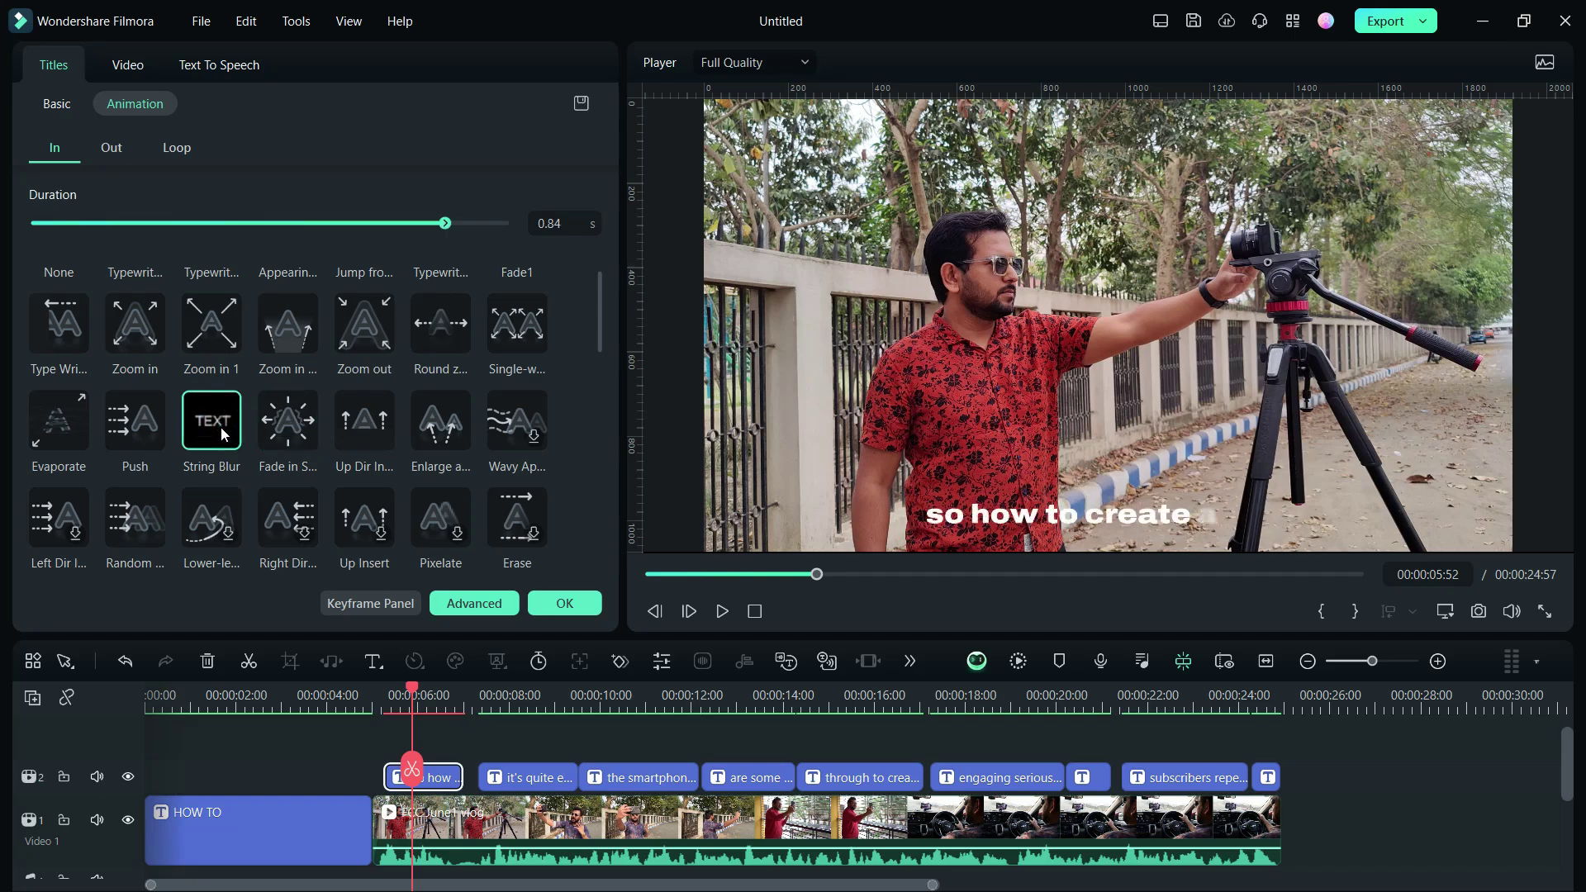
Step: Try a fade-out exit, then apply Upward as the exit animation
click(112, 148)
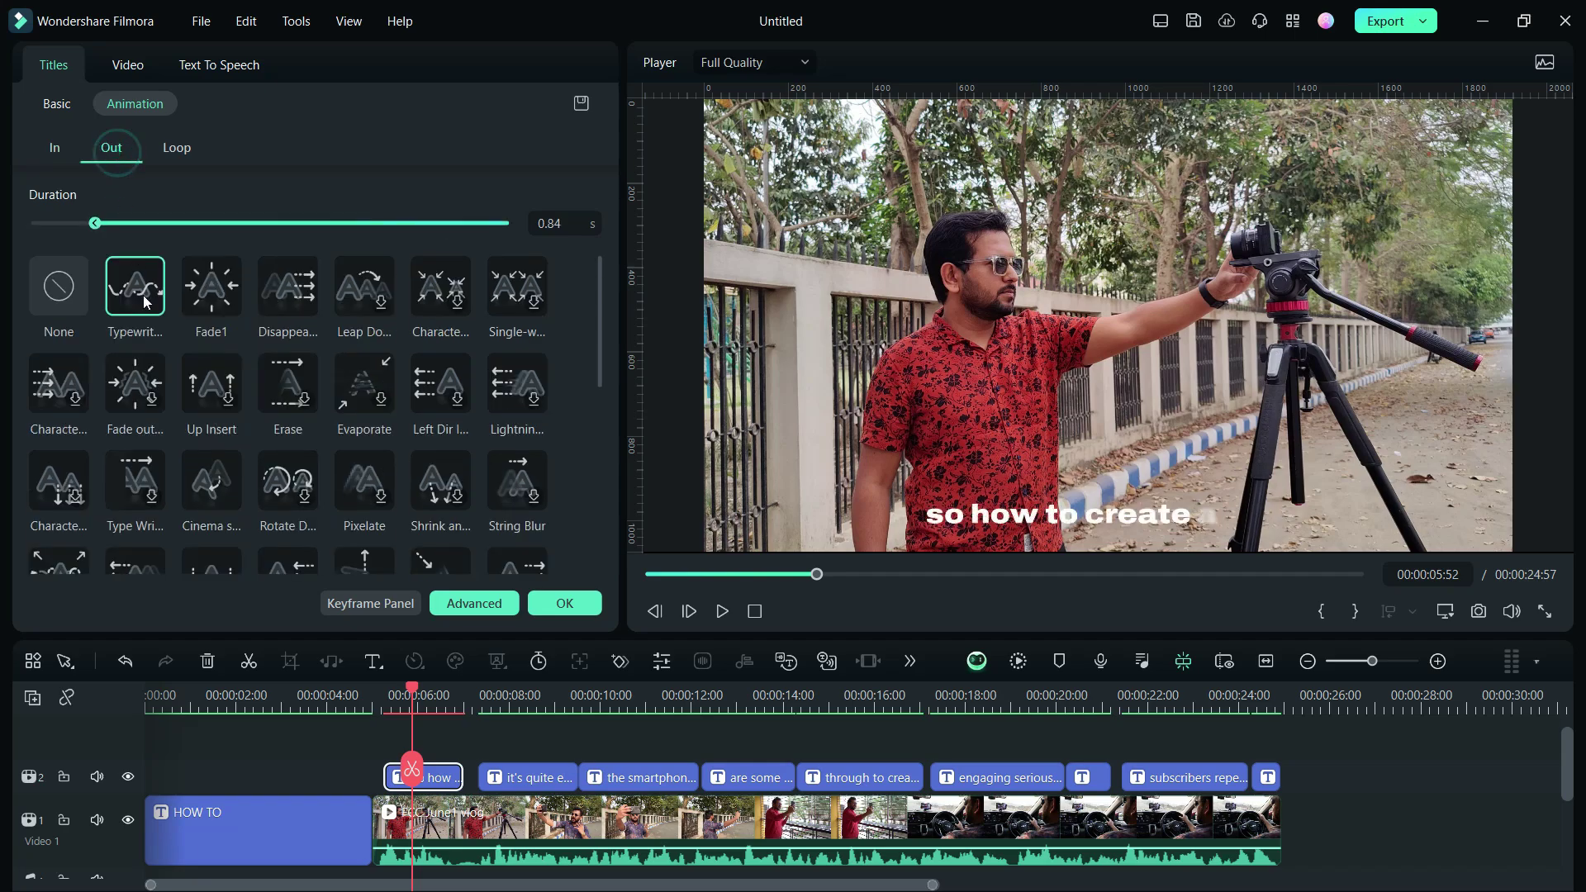
double_click(133, 387)
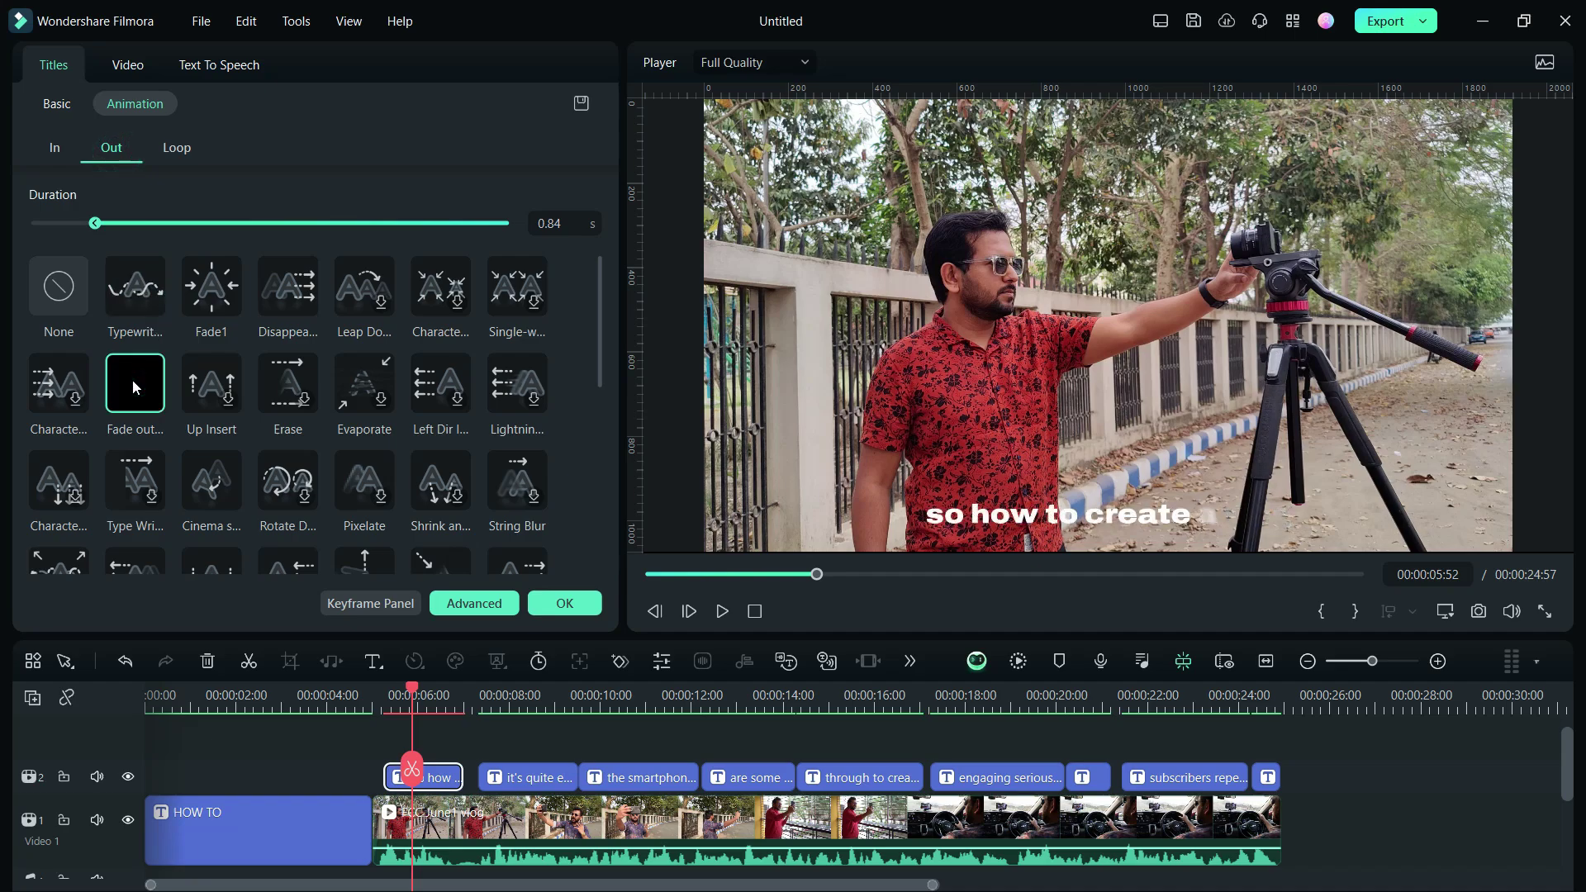
scroll(133, 380, down, 2)
double_click(363, 457)
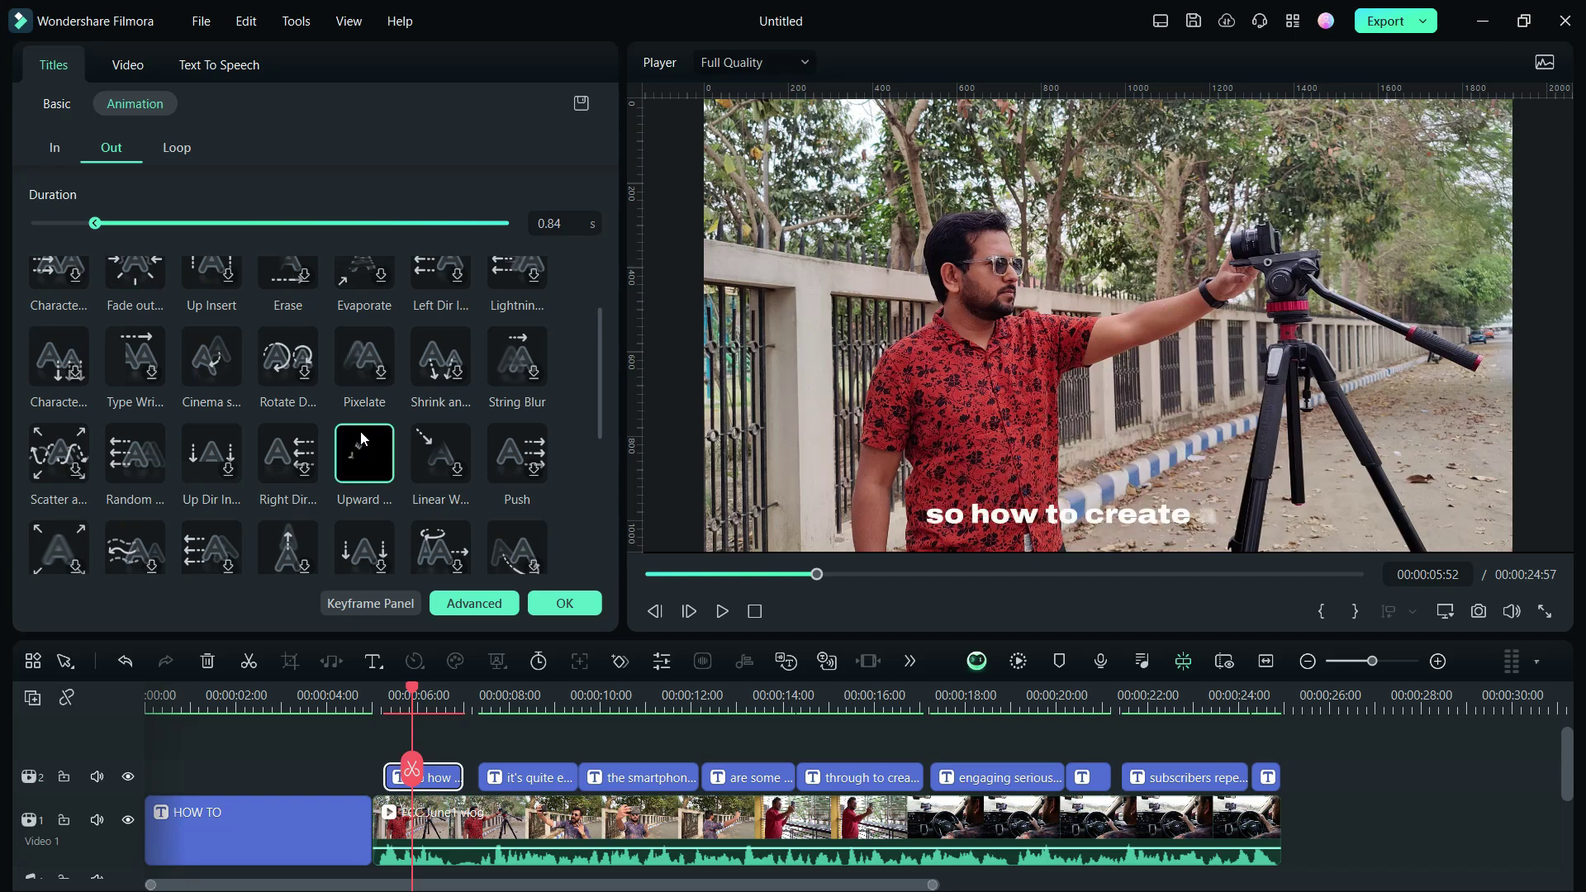
Step: Try a glitch loop, apply the green 4.39-second loop, then open Advanced text editing
click(176, 148)
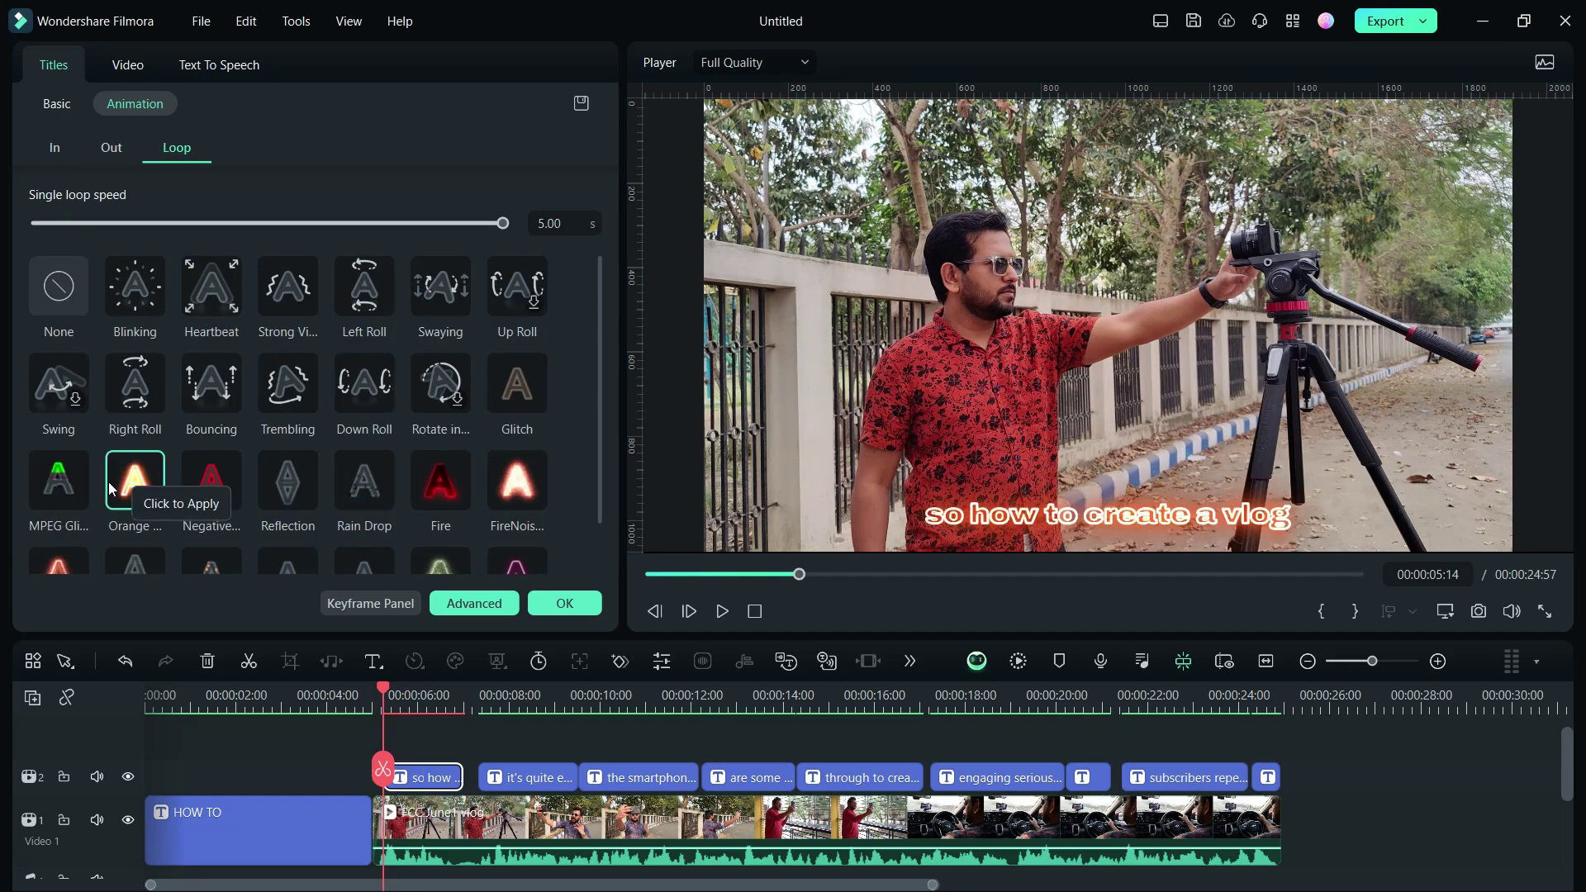
click(136, 482)
click(58, 482)
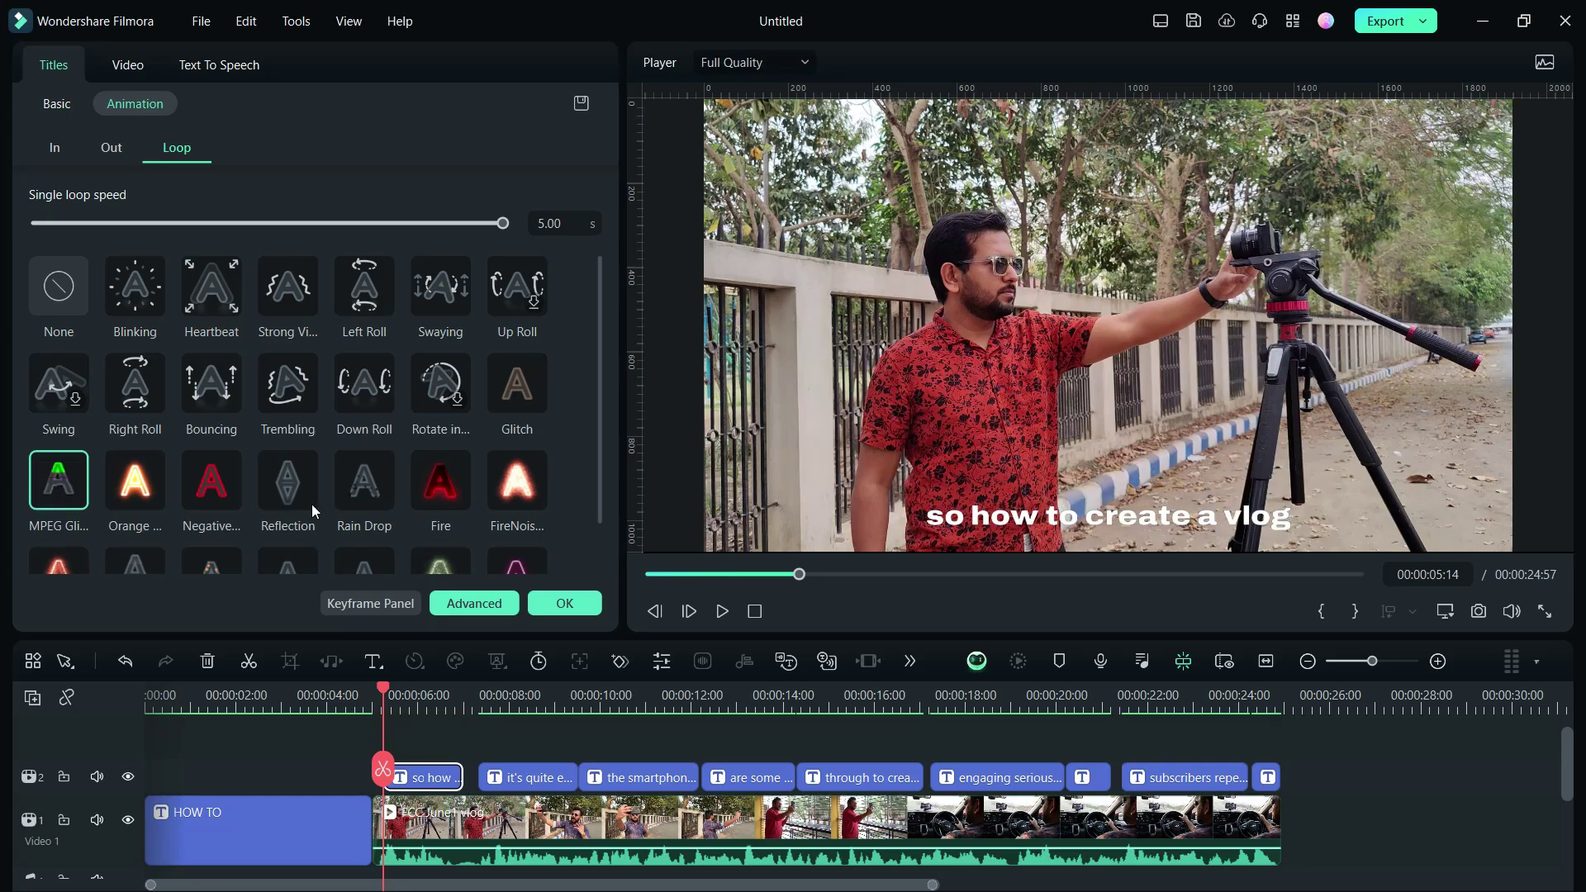
scroll(548, 492, down, 1)
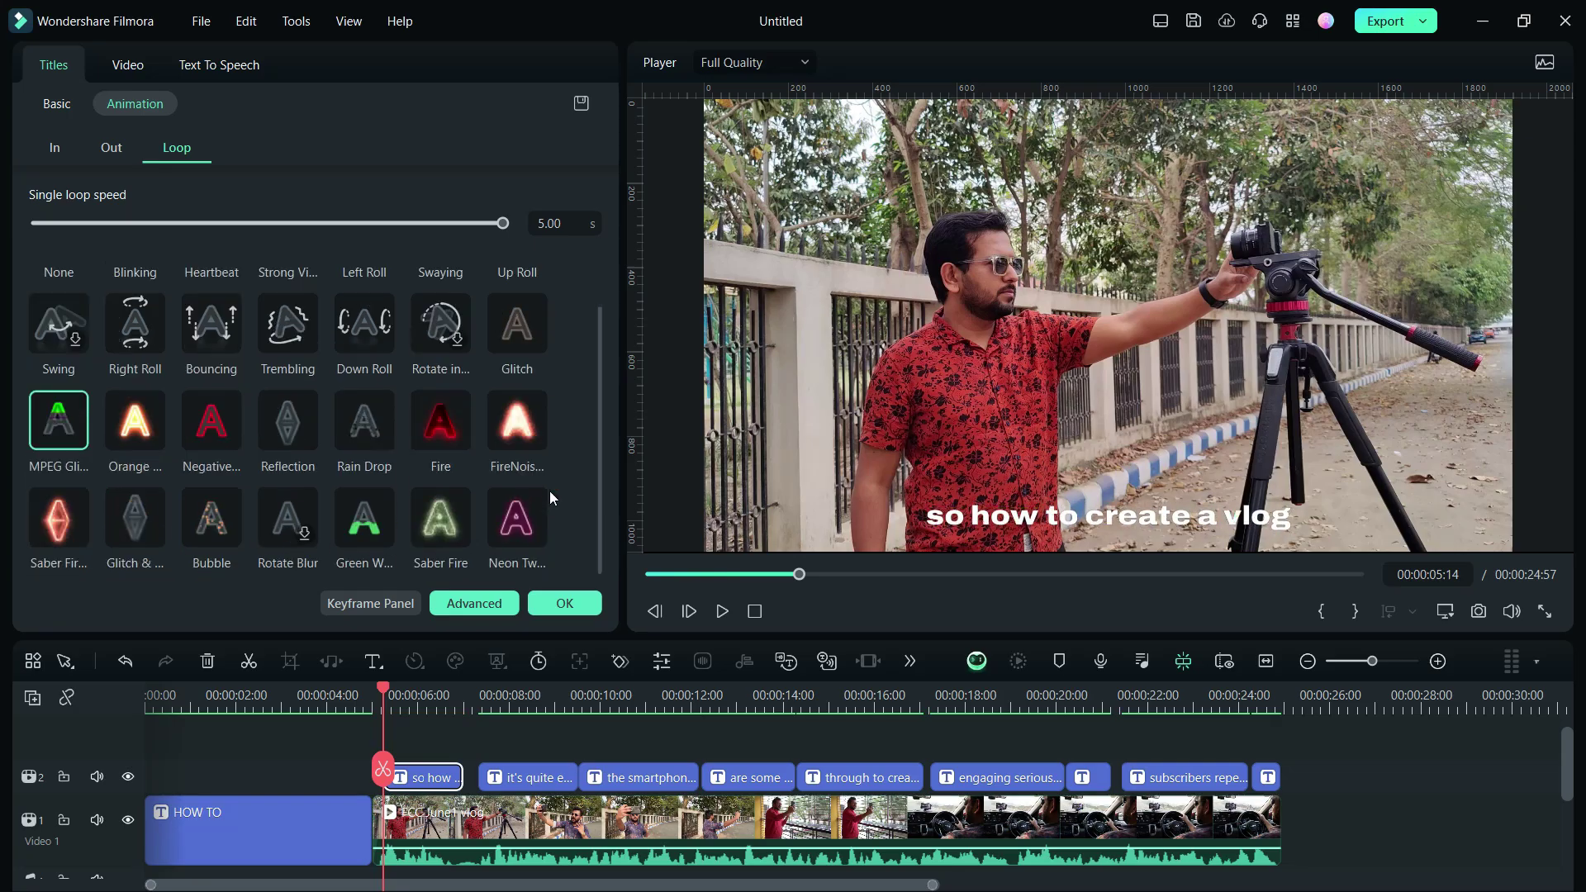
click(364, 531)
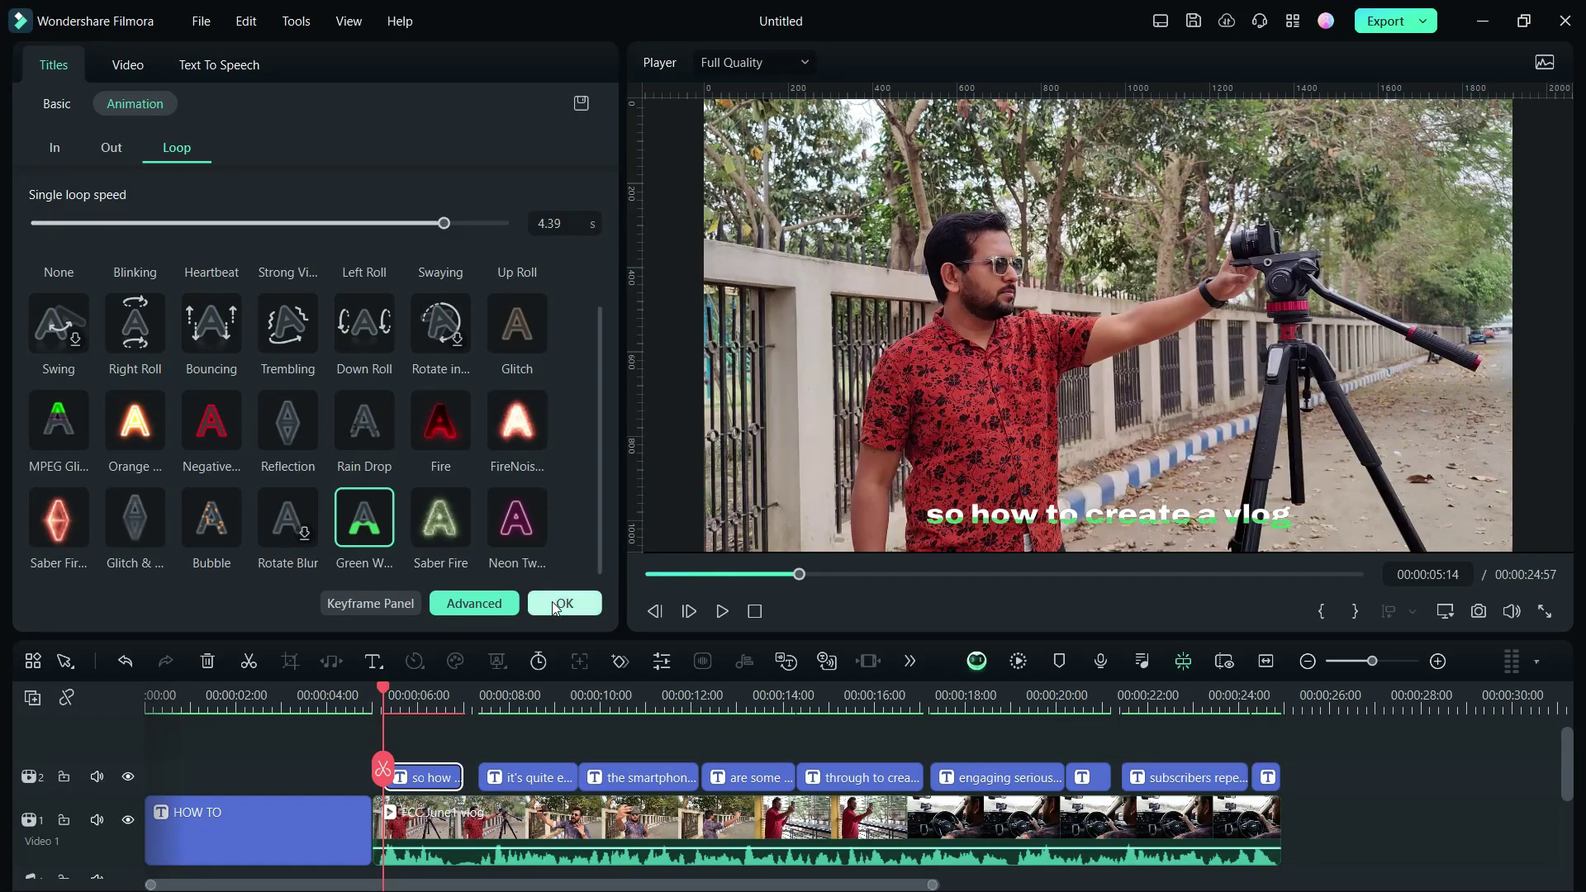
click(473, 603)
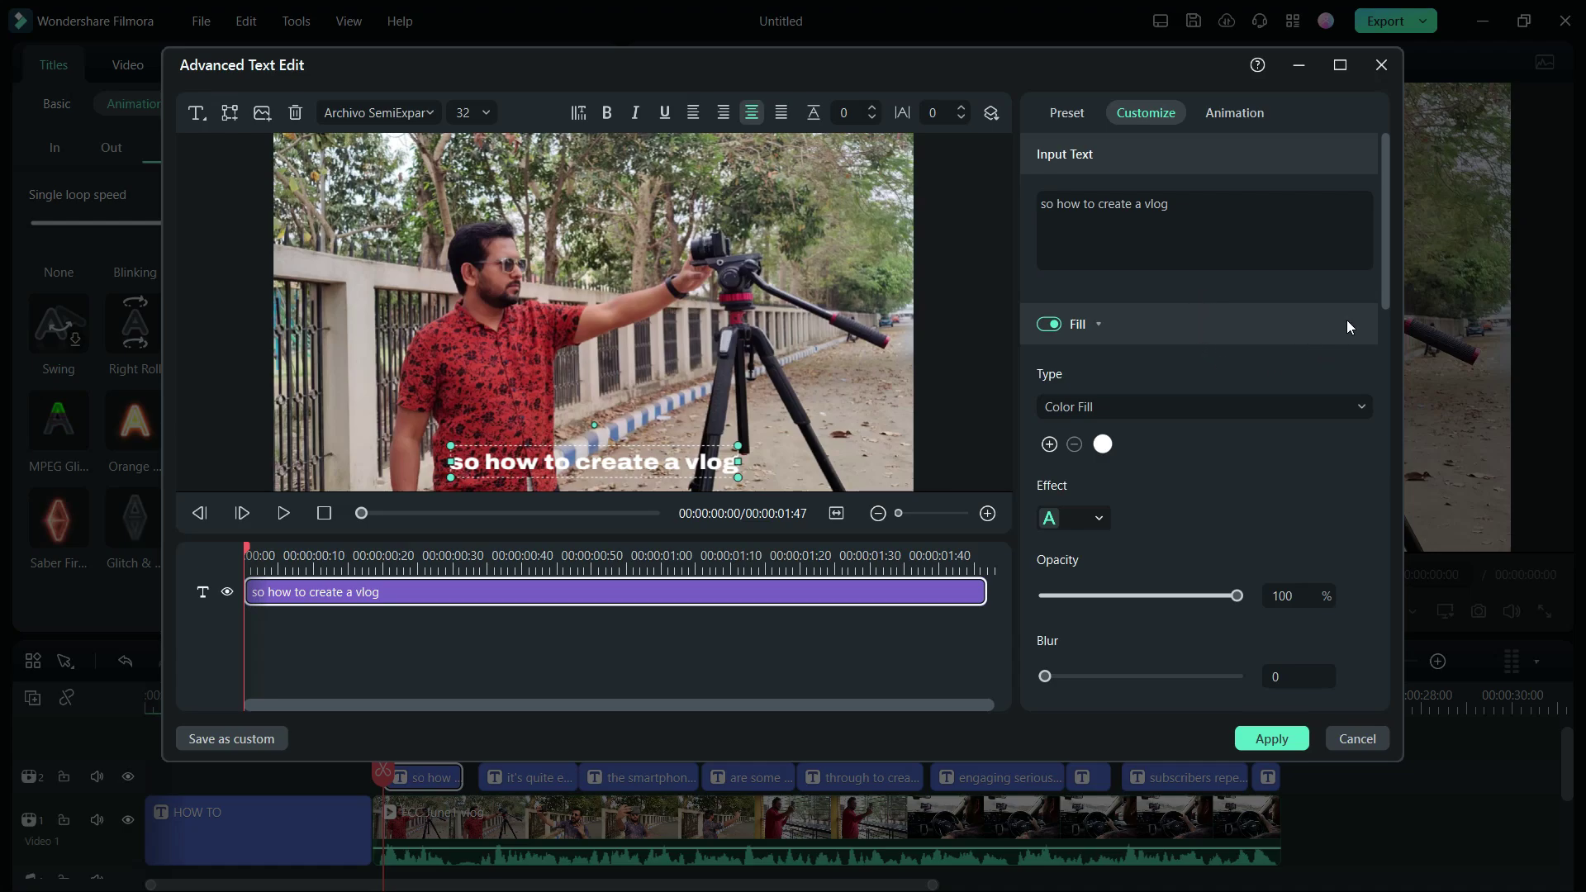
drag(1383, 275, 1384, 335)
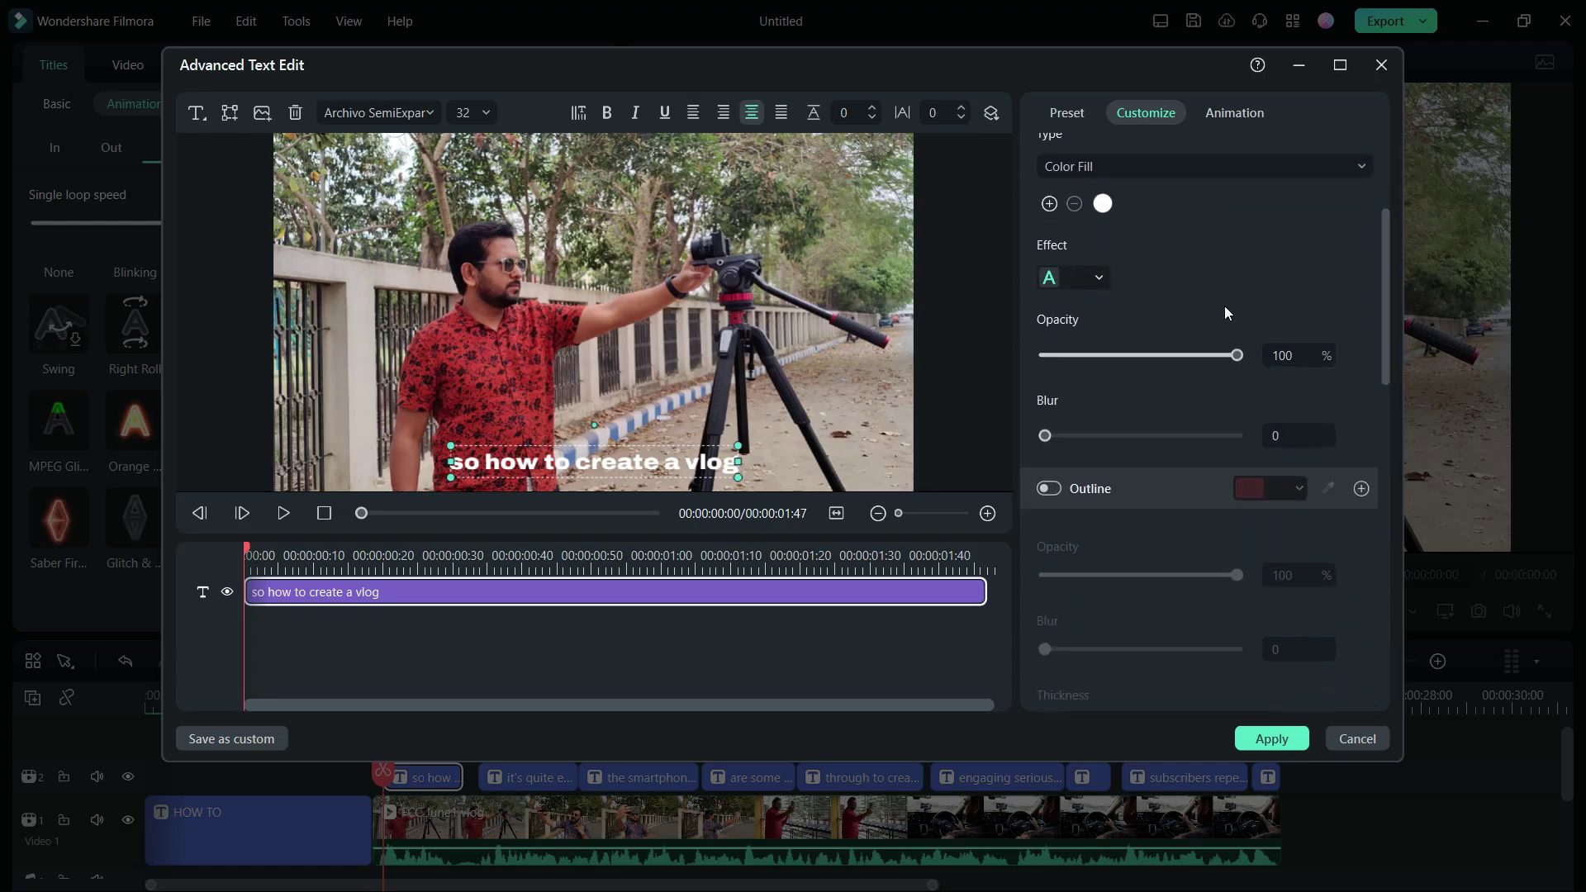
Step: Browse the Color Fill palette, Animation tab and Preset styles without changing anything
click(1102, 204)
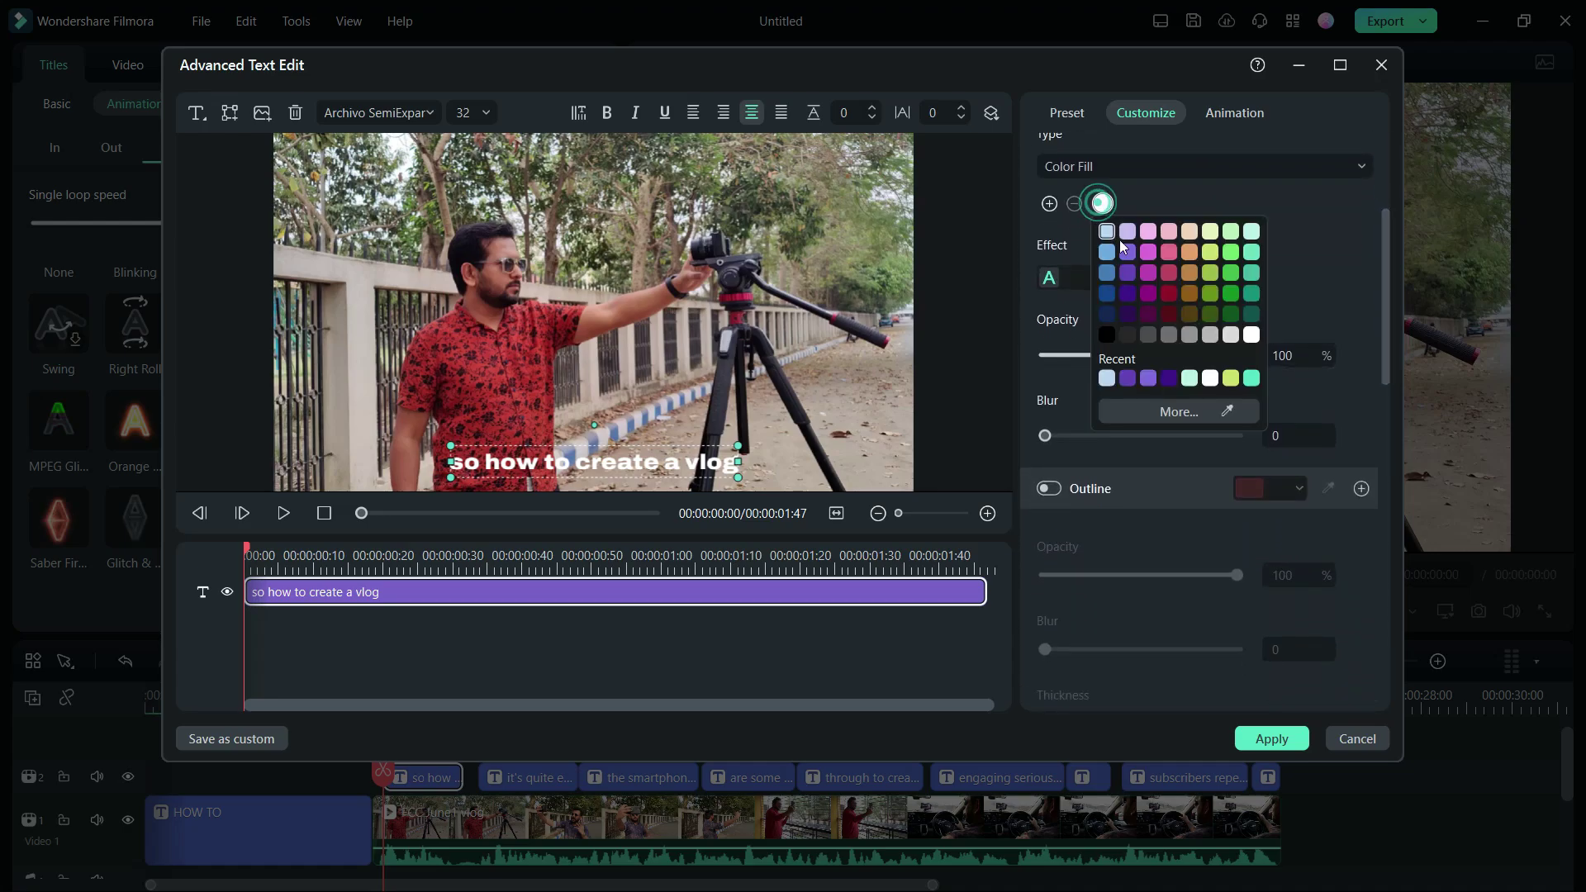
click(1309, 309)
mouse_move(1382, 281)
mouse_down()
mouse_move(1362, 606)
mouse_move(1350, 192)
mouse_up()
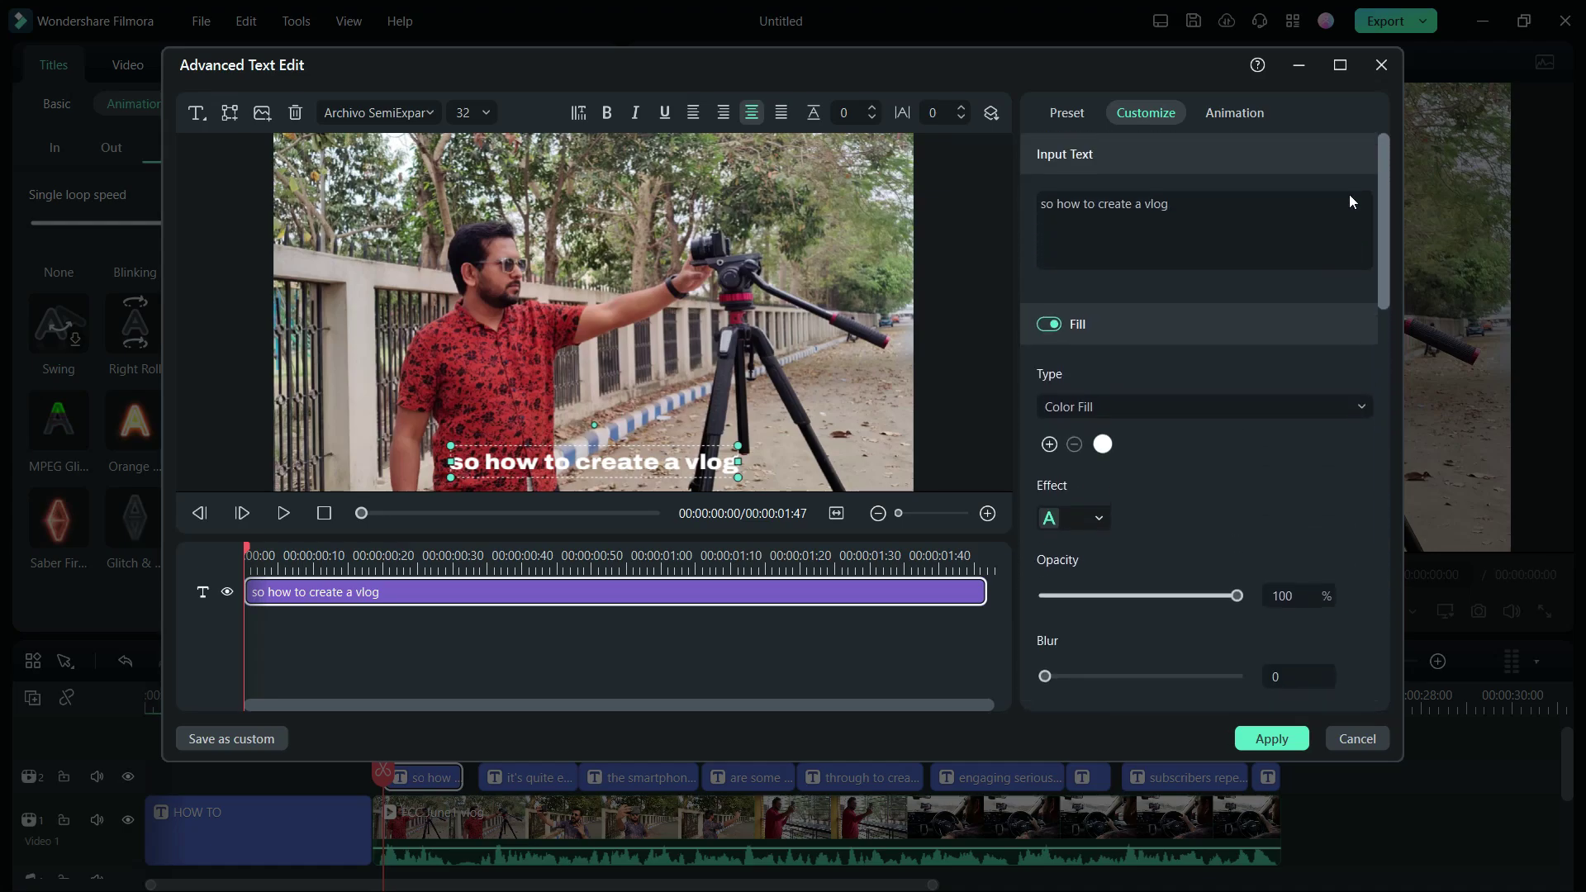
click(1234, 113)
click(1066, 113)
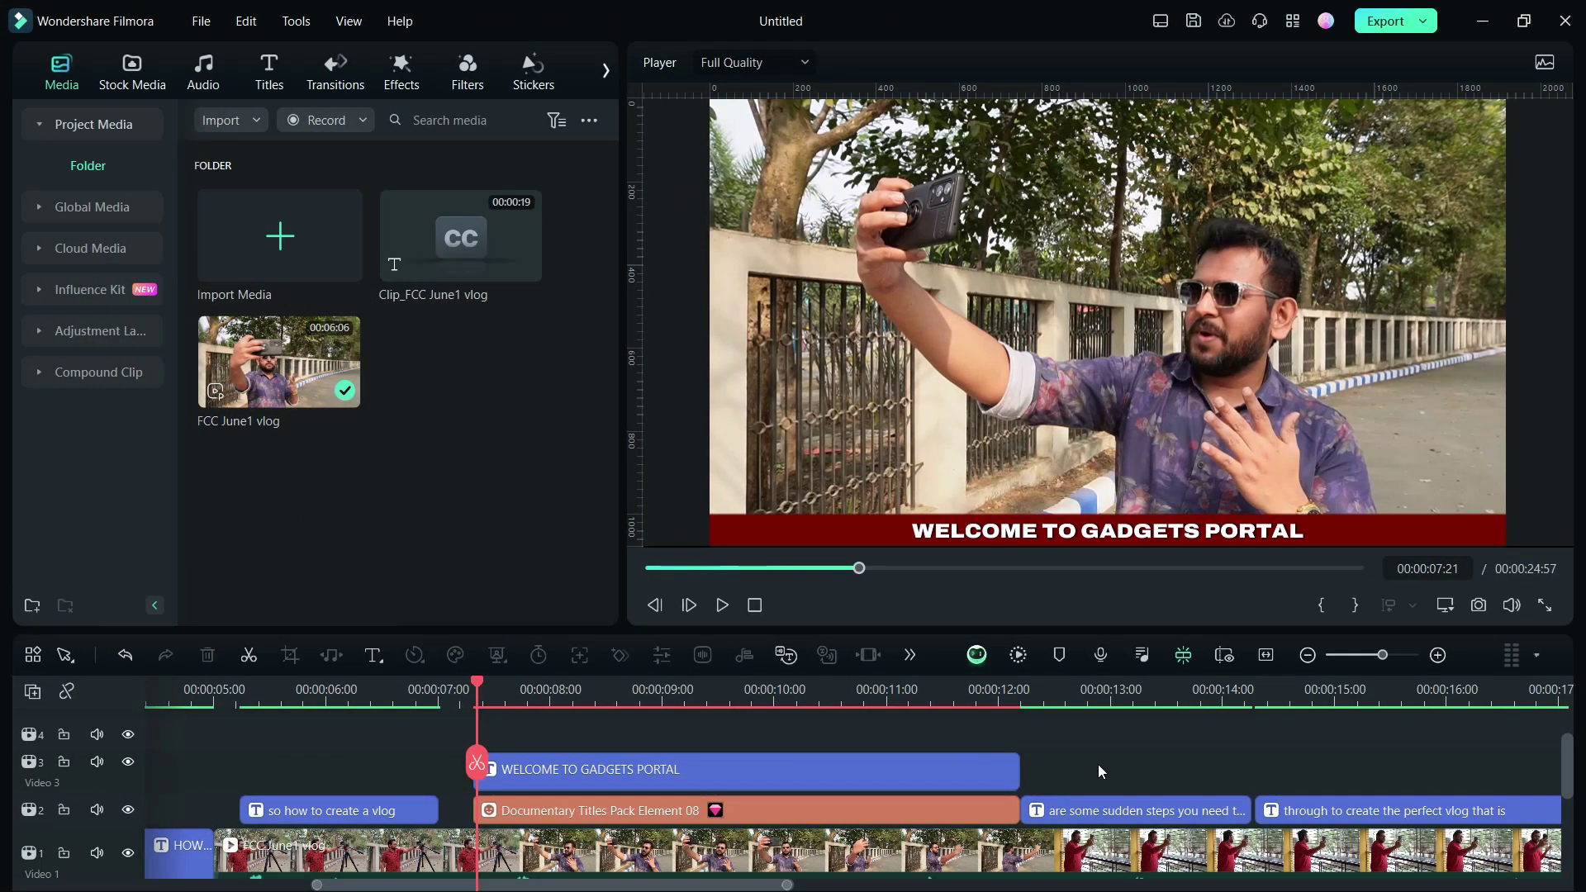
click(1106, 530)
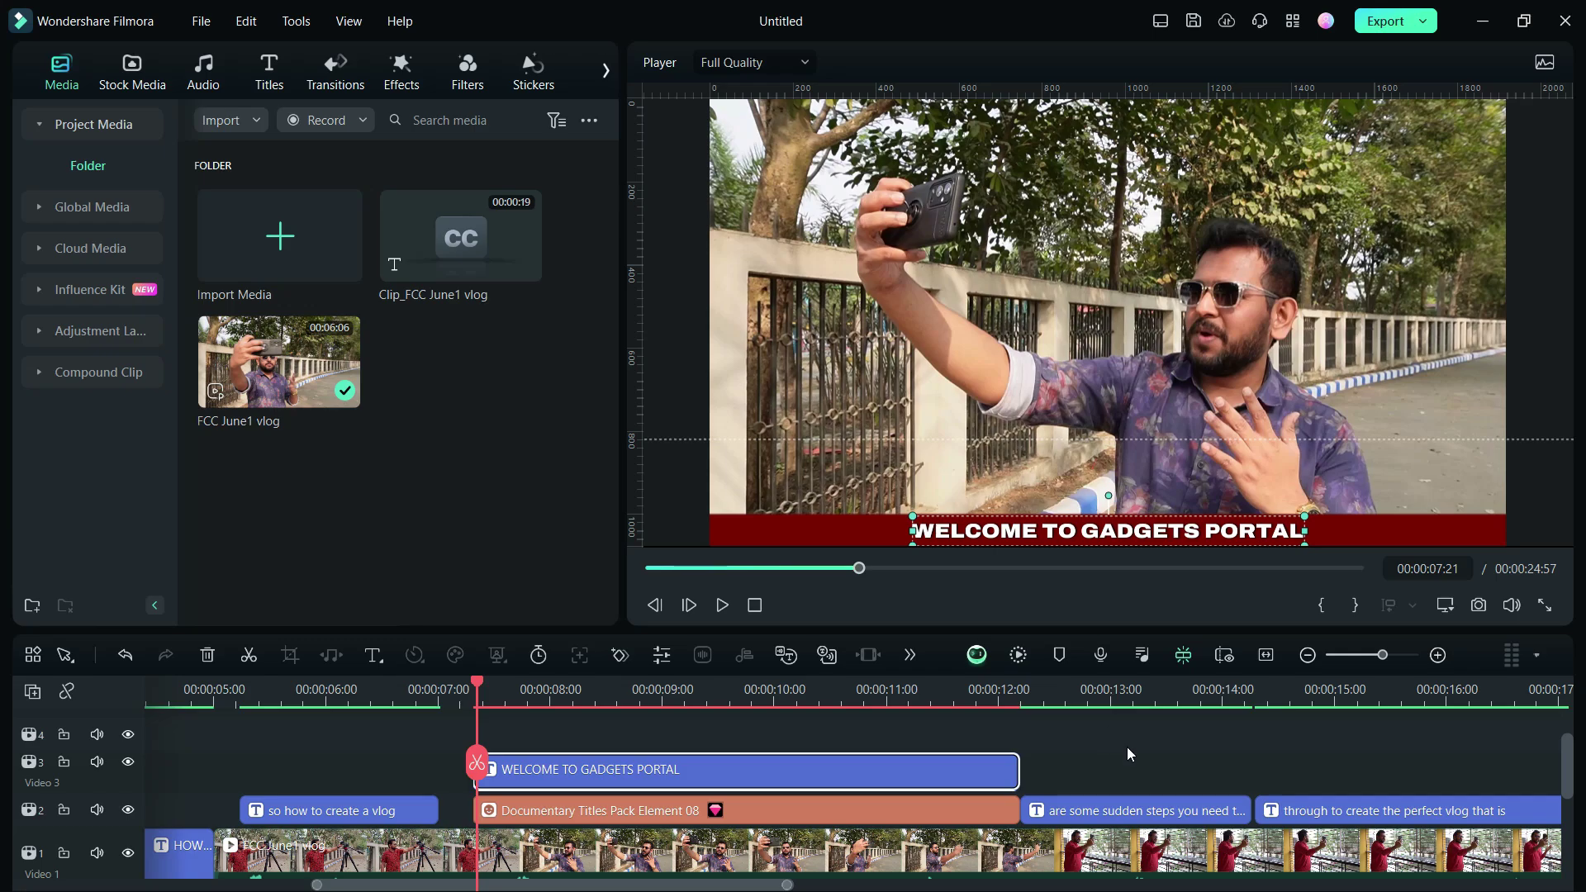
click(717, 774)
Step: Keyframe the title's Position X at 1426 at its start, then -8 at 00:00:08:23
double_click(717, 773)
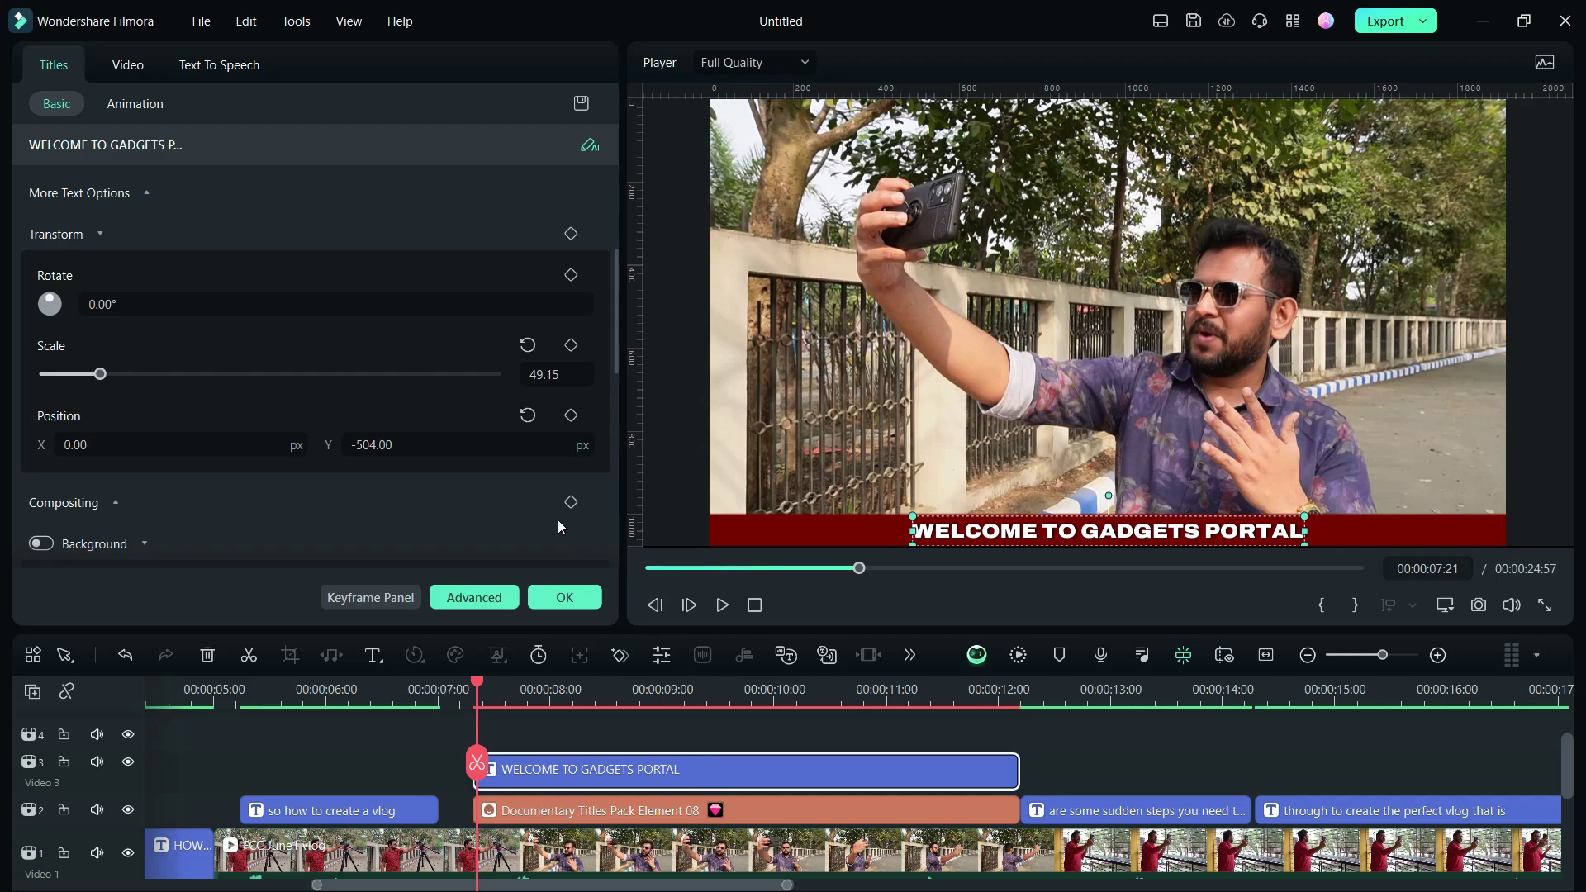
mouse_move(76, 444)
mouse_down()
mouse_move(161, 444)
mouse_move(21, 439)
mouse_up()
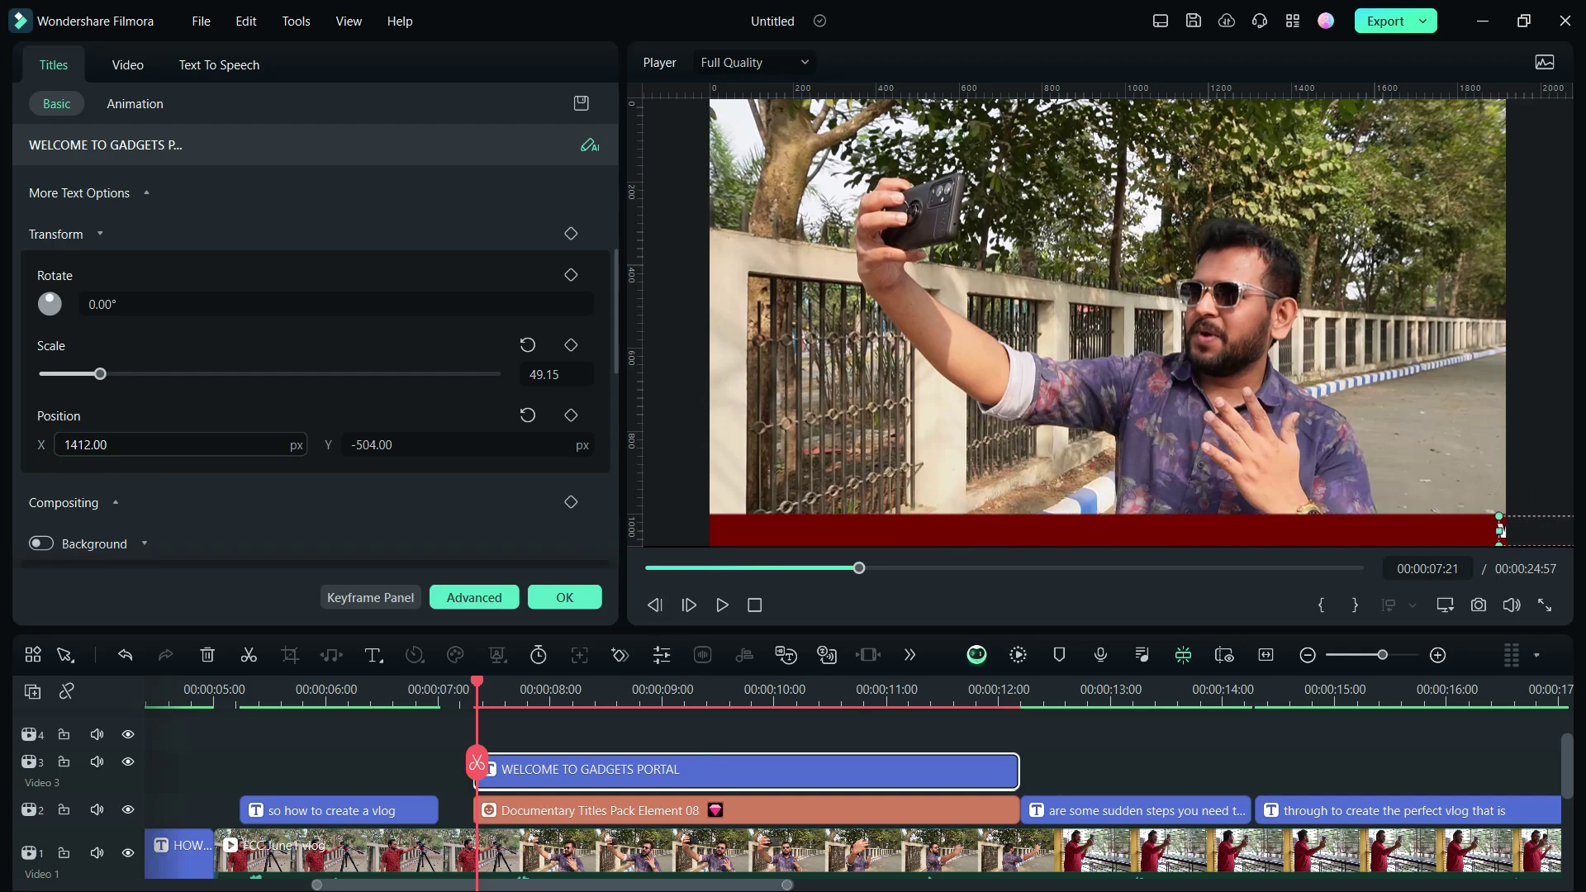
click(572, 417)
drag(478, 689, 594, 694)
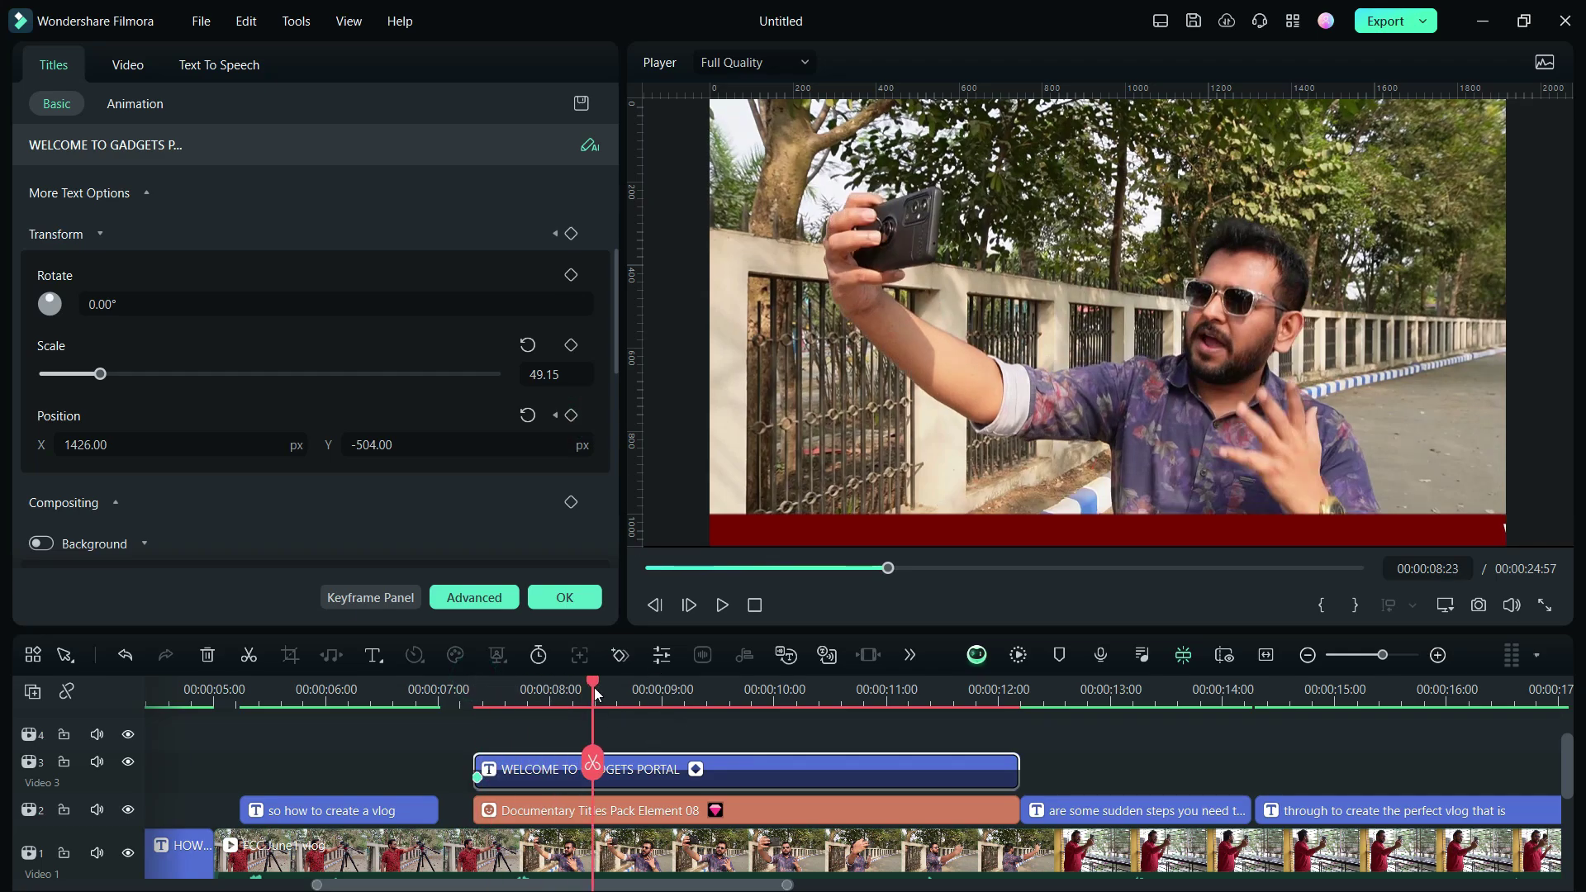
drag(75, 446, 15, 444)
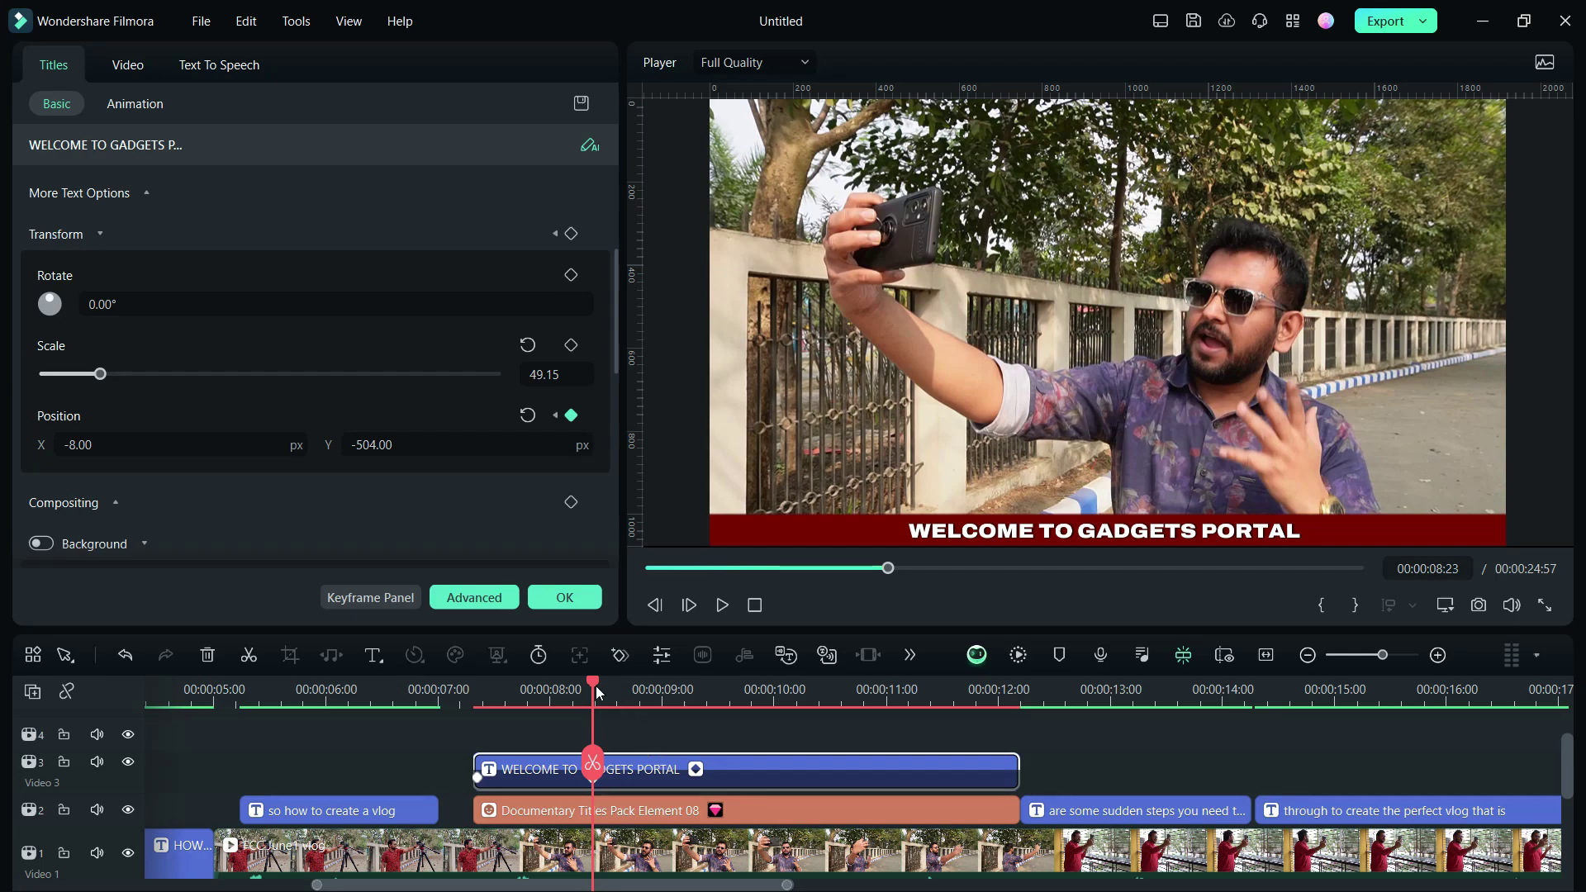
Step: Hold the title at -8 until 00:00:11:15, slide it out to -1422, confirm, and play
drag(596, 689, 913, 685)
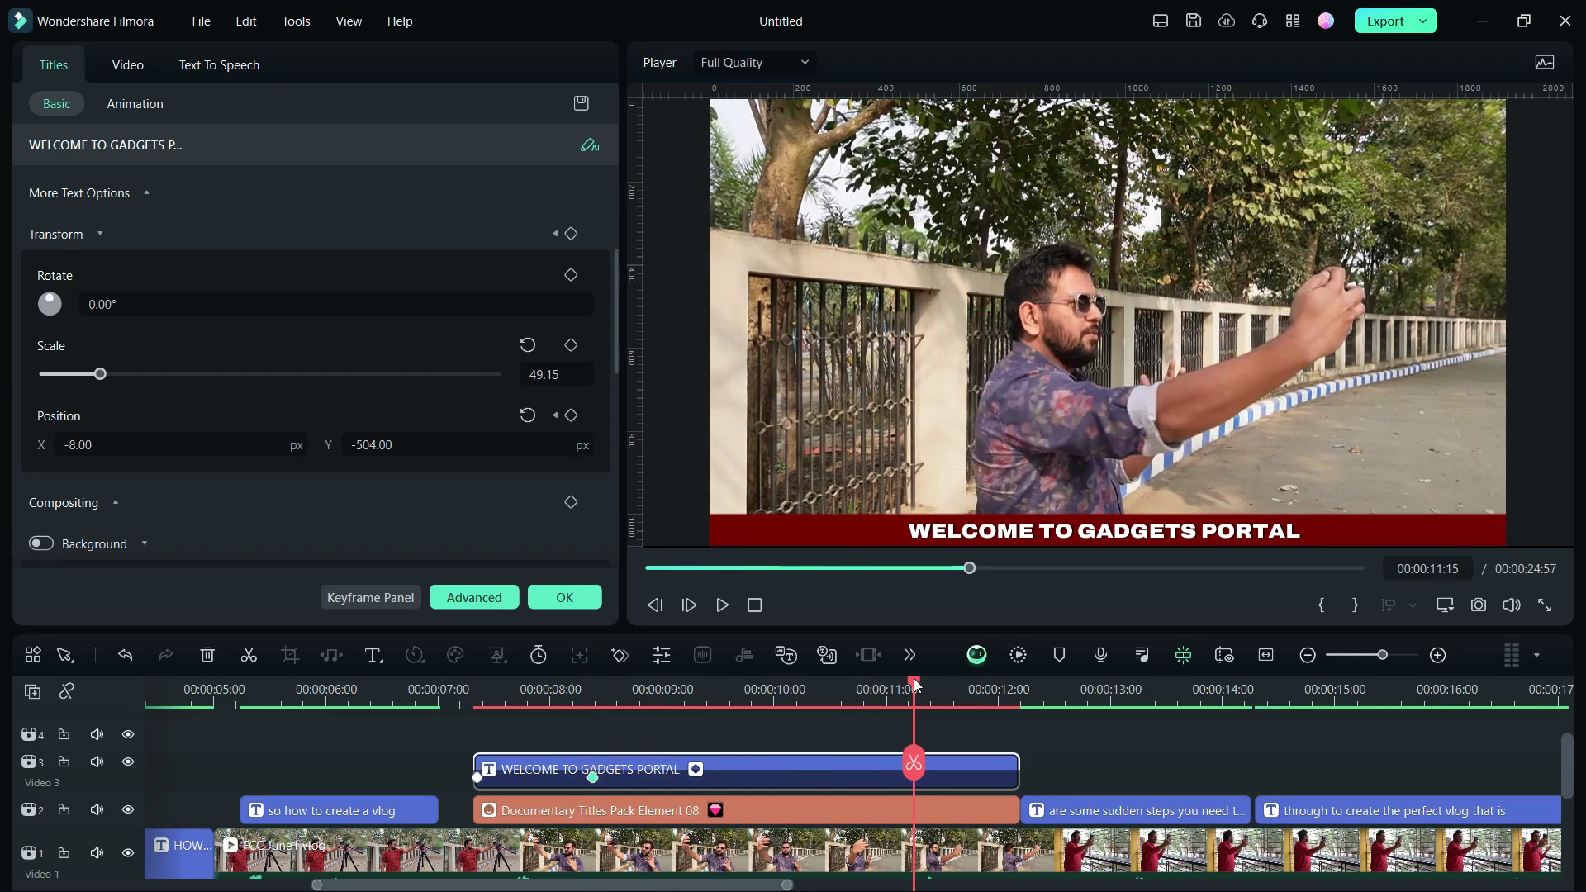
click(571, 415)
drag(914, 687, 1019, 690)
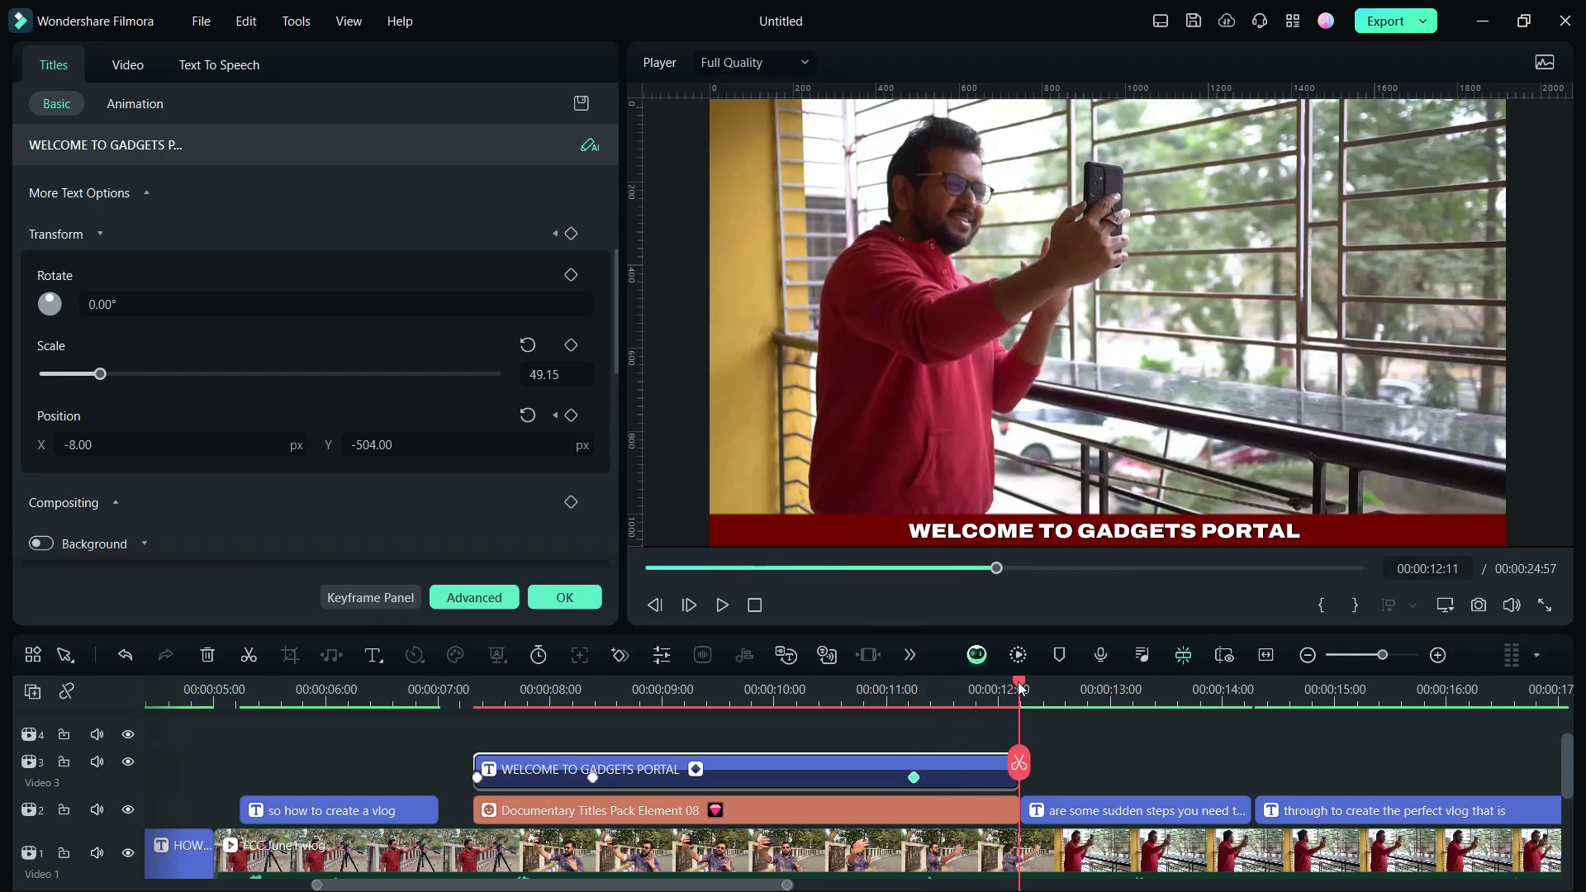
drag(146, 445, 88, 445)
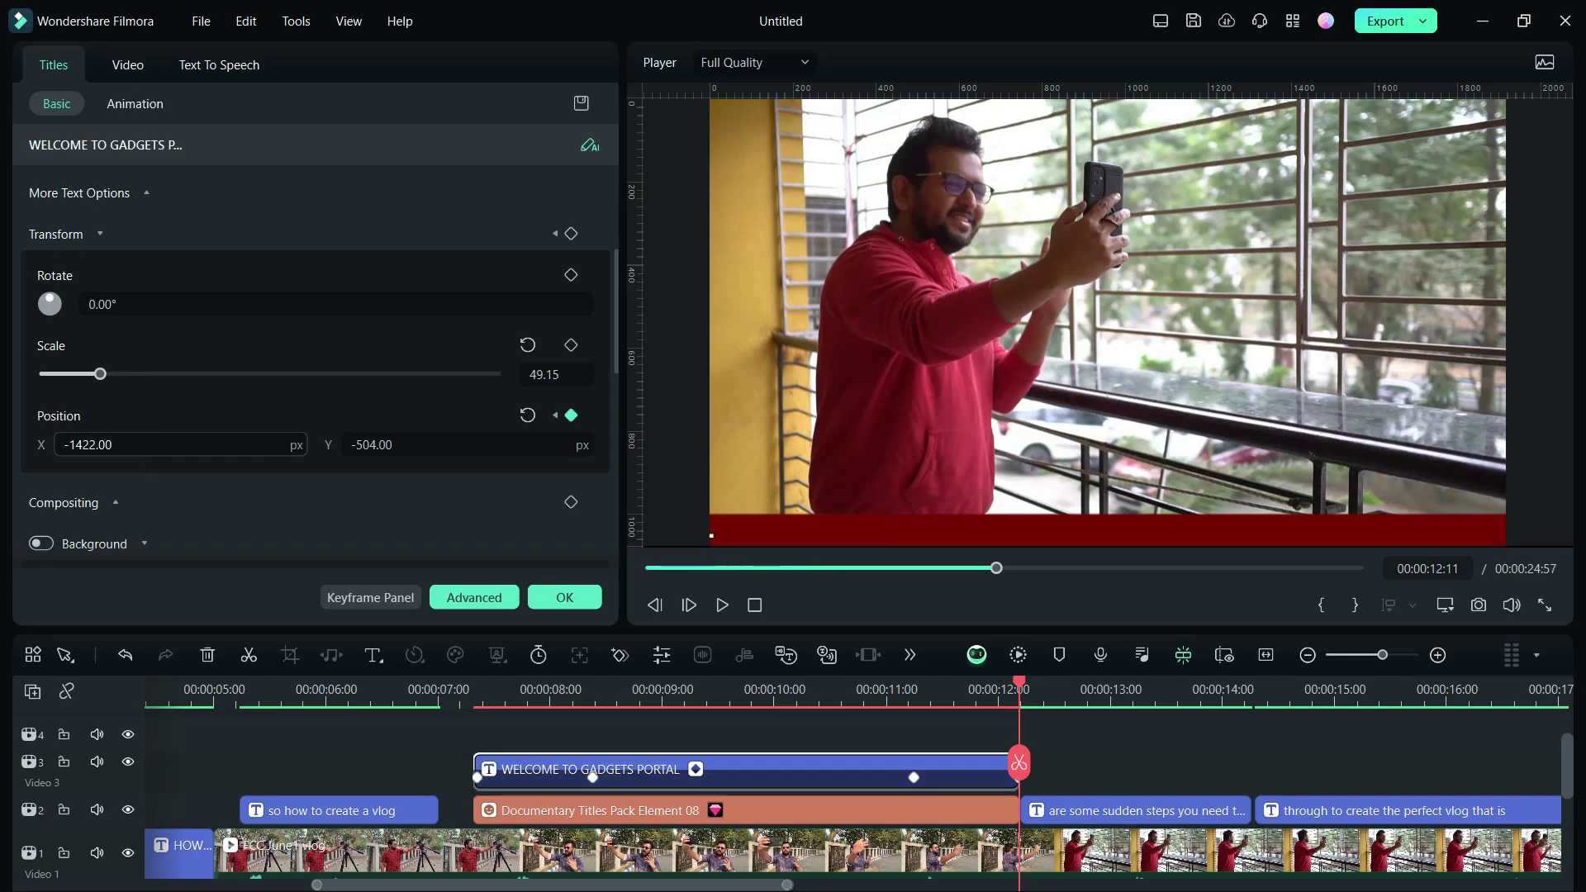
click(563, 598)
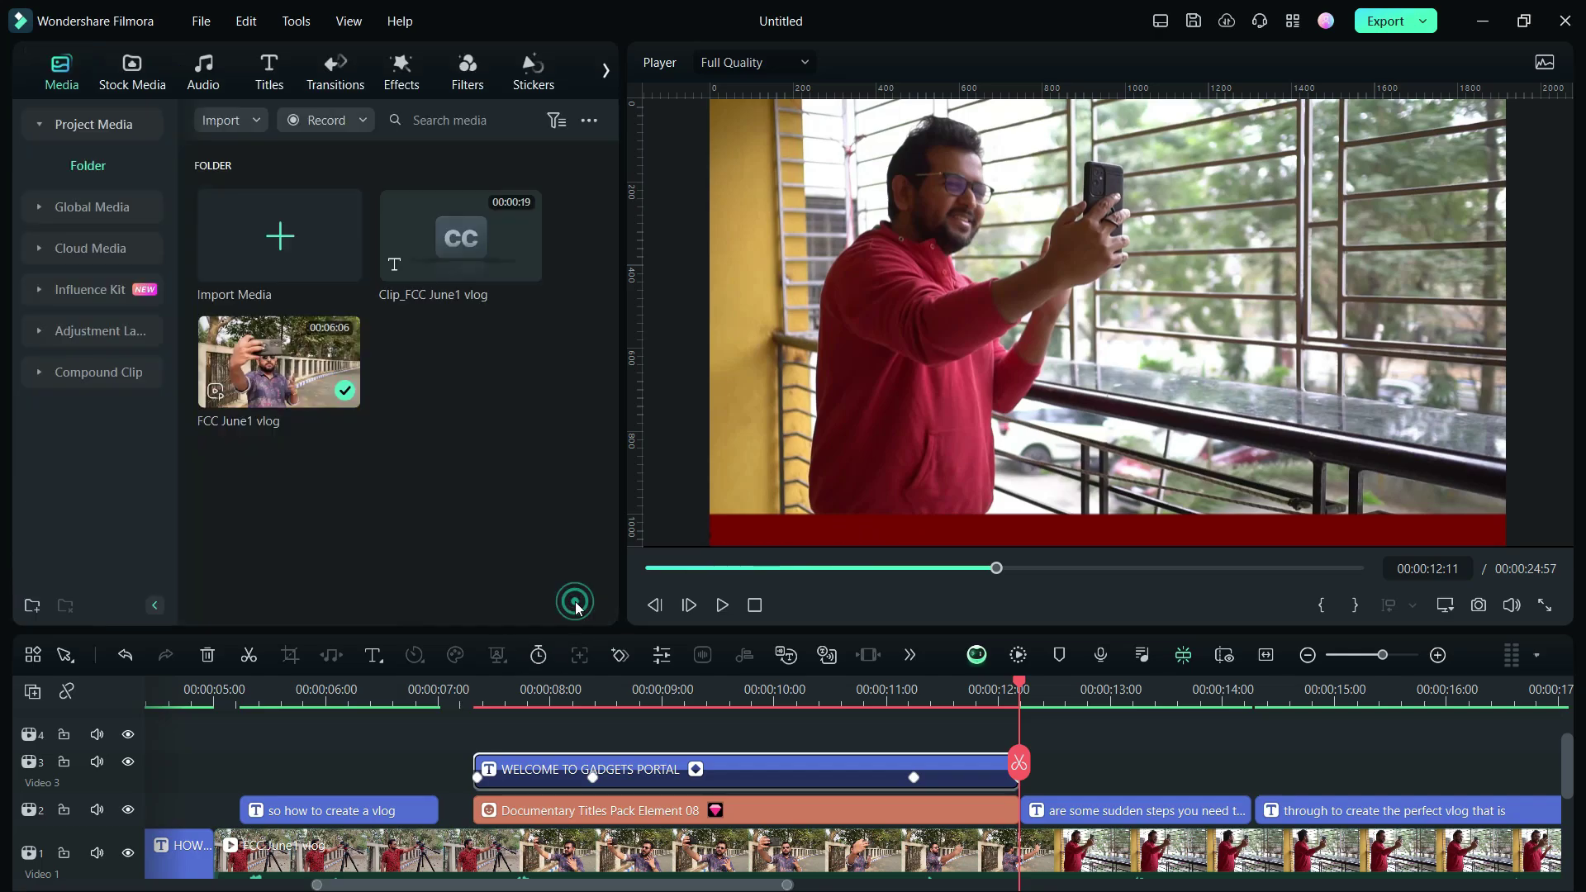
click(459, 691)
click(722, 605)
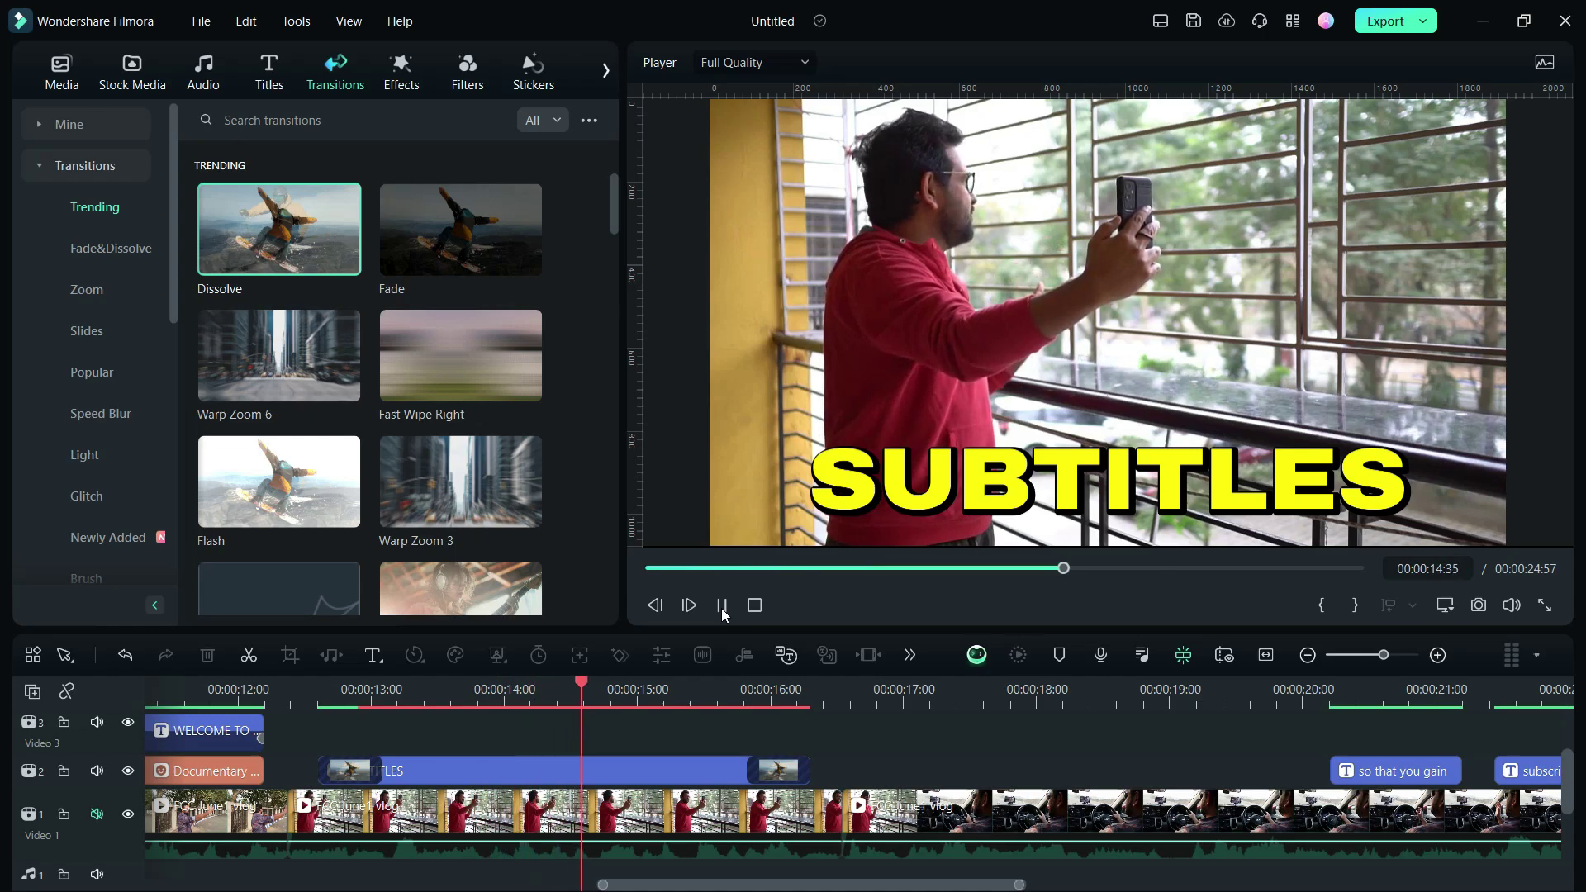
Step: Copy the vlog clip under SUBTITLES onto a new upper track and mute both tracks' audio
click(724, 610)
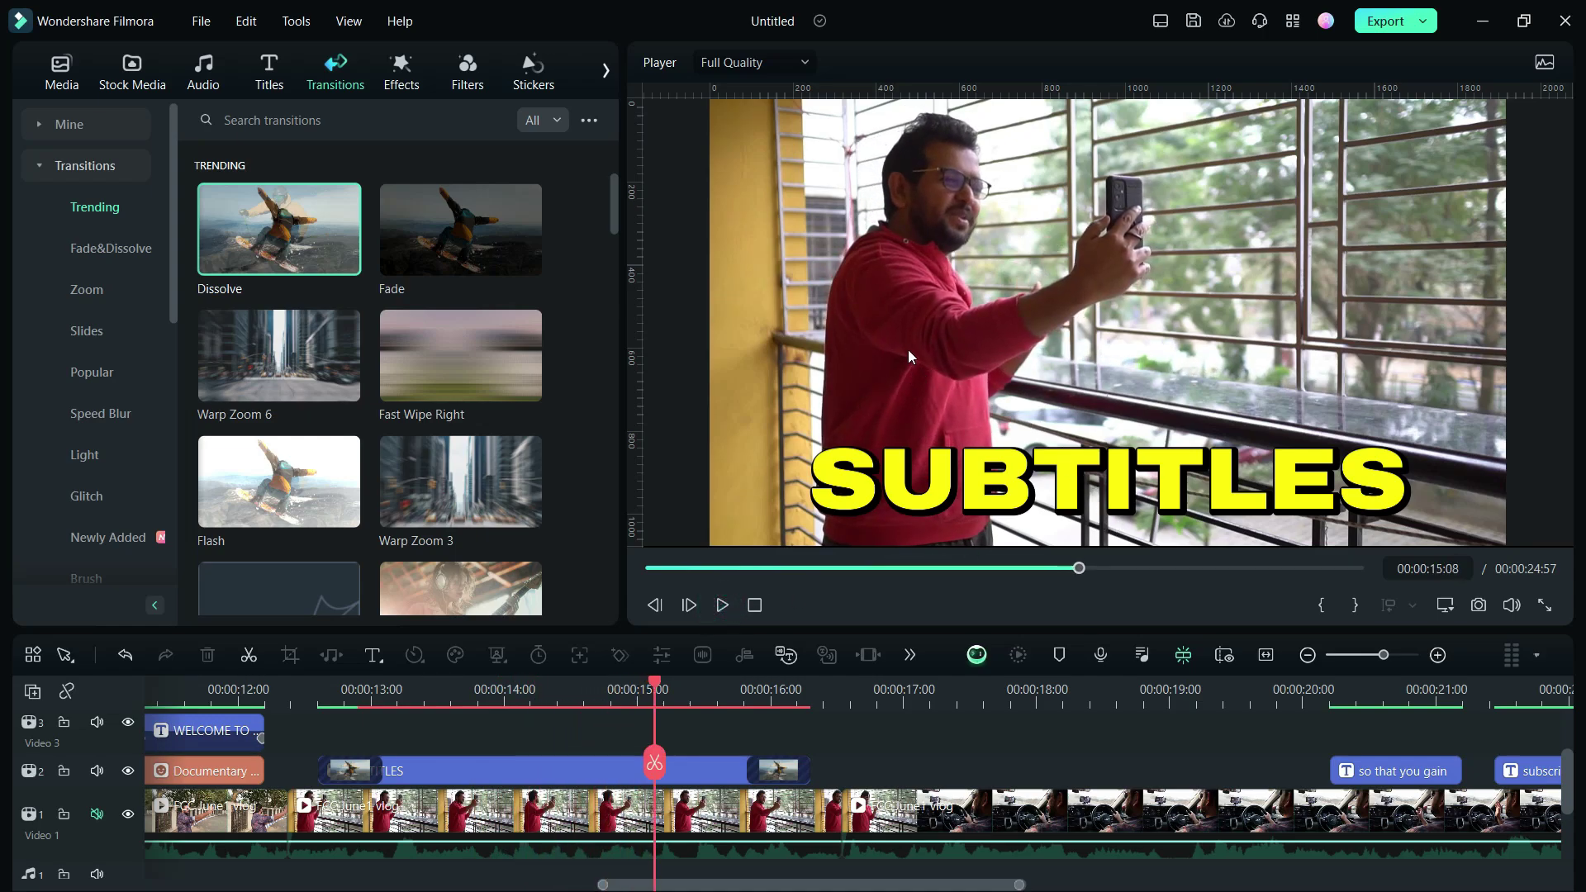
click(391, 814)
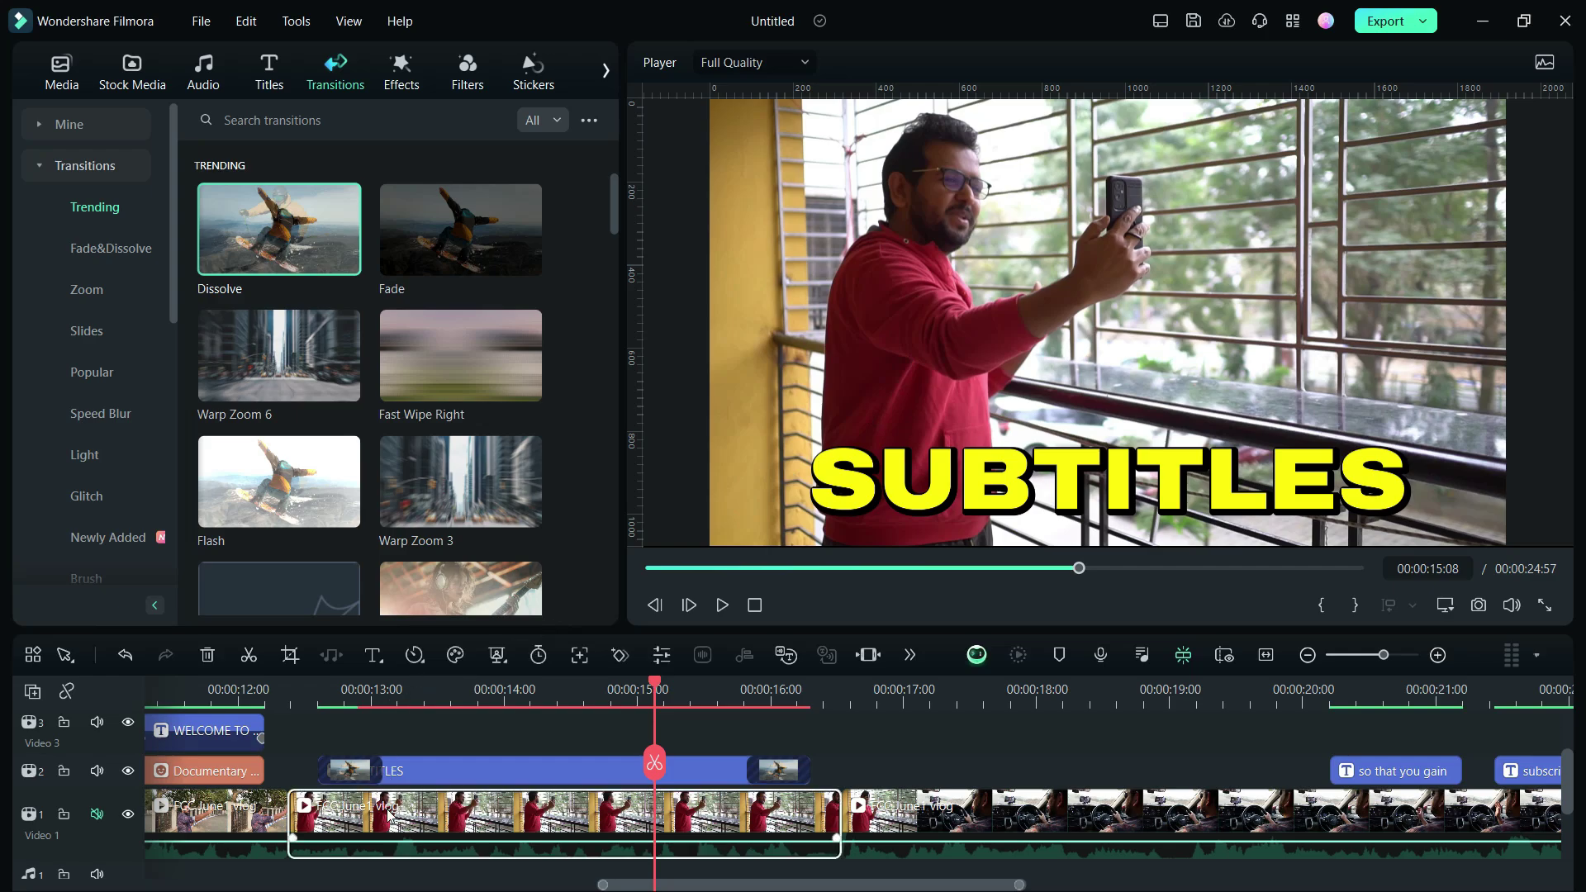
click(303, 697)
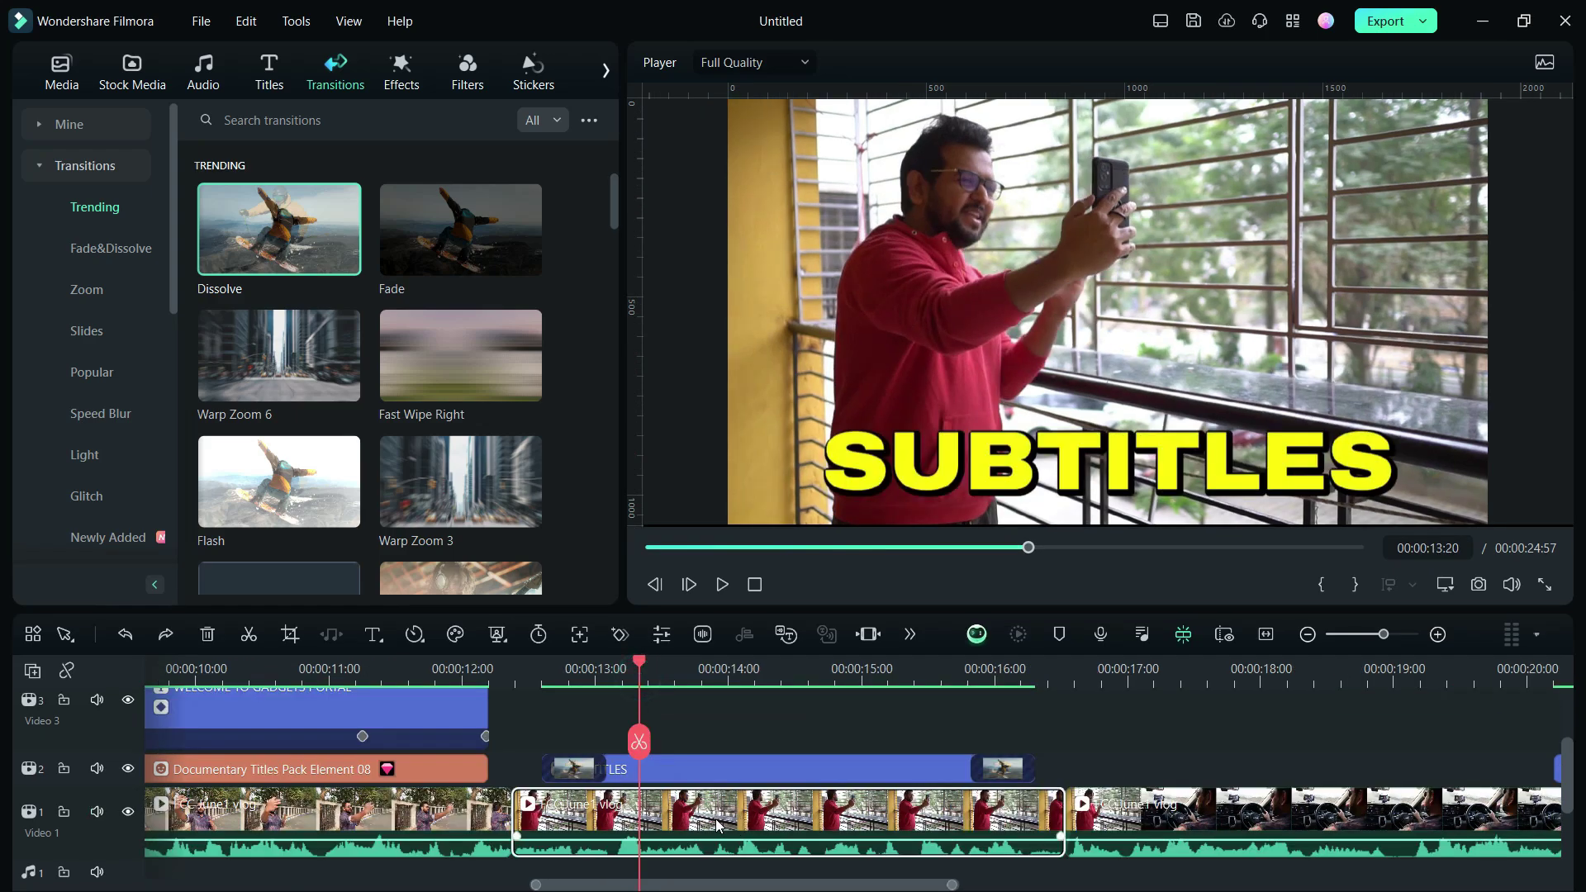
key(ctrl+c)
key(ctrl+v)
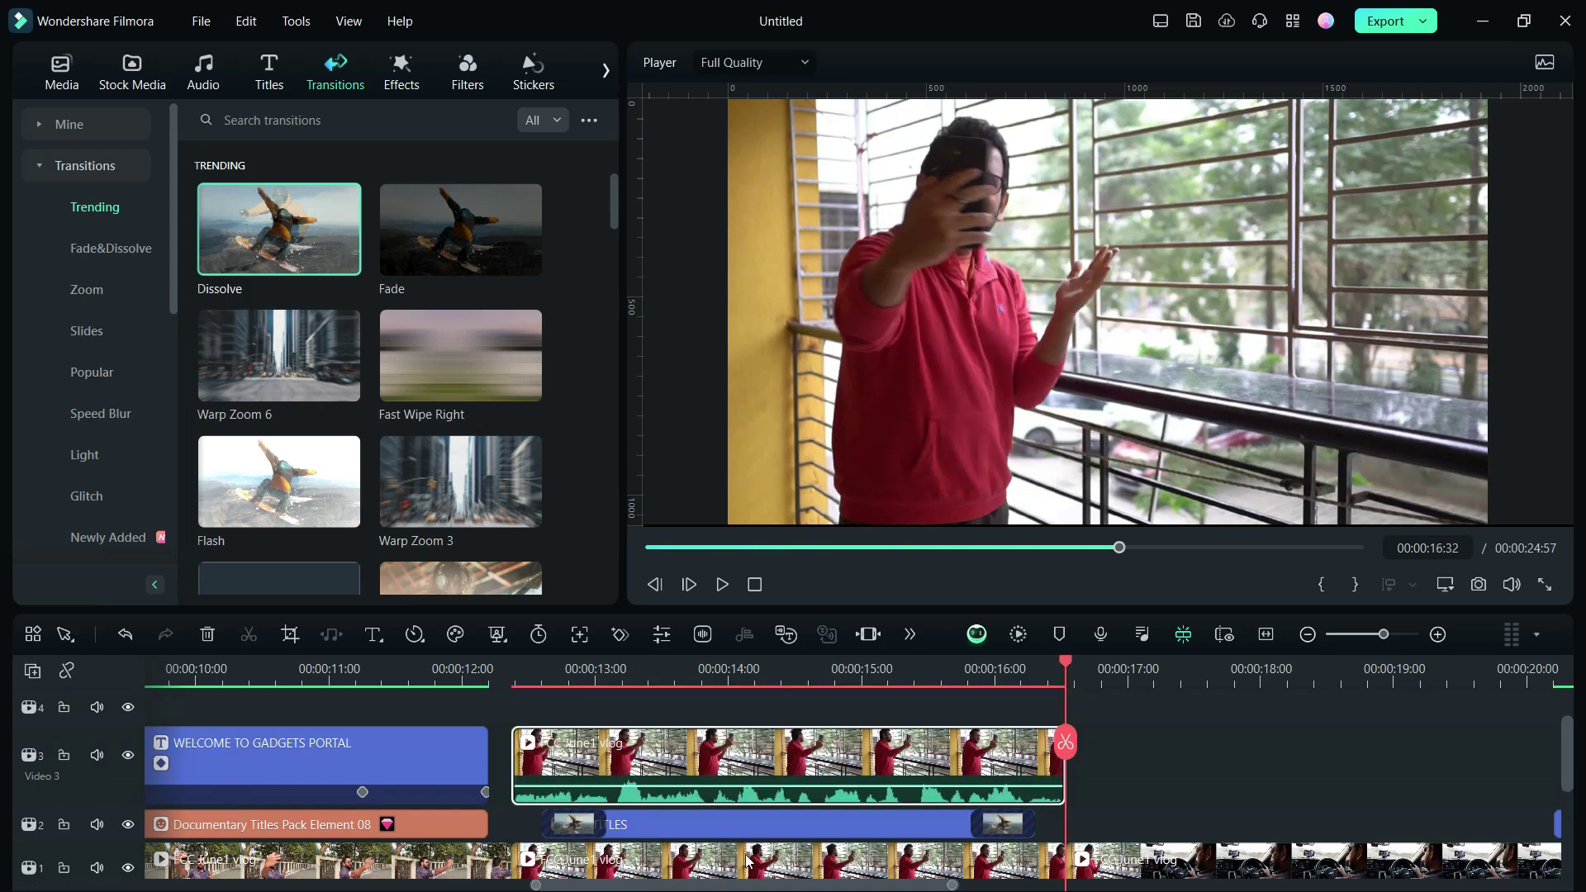
click(97, 754)
scroll(173, 799, down, 1)
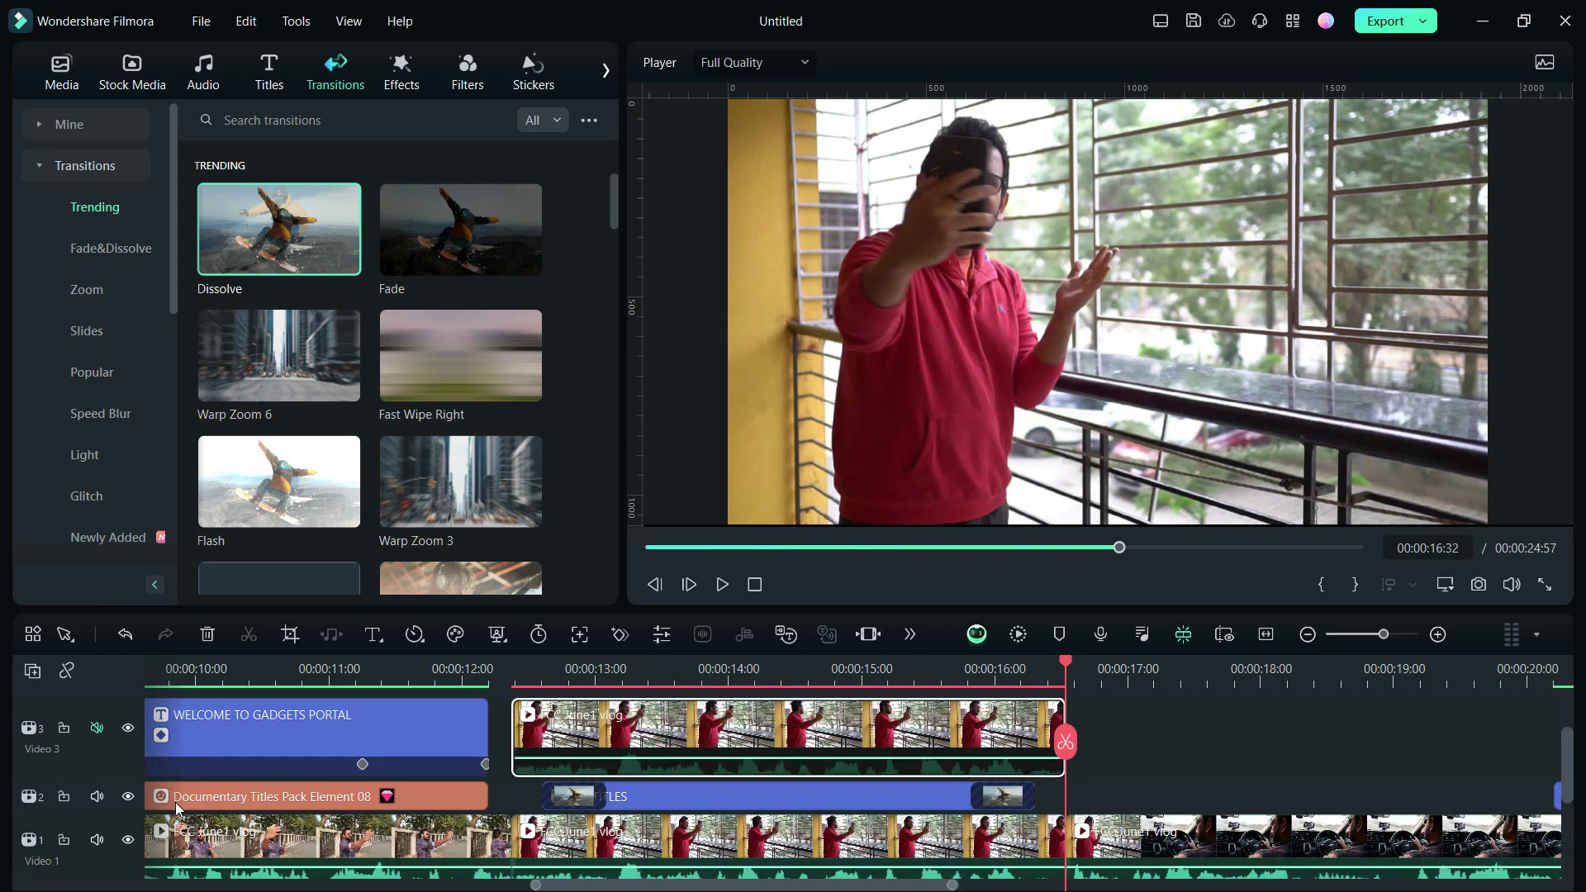
click(97, 839)
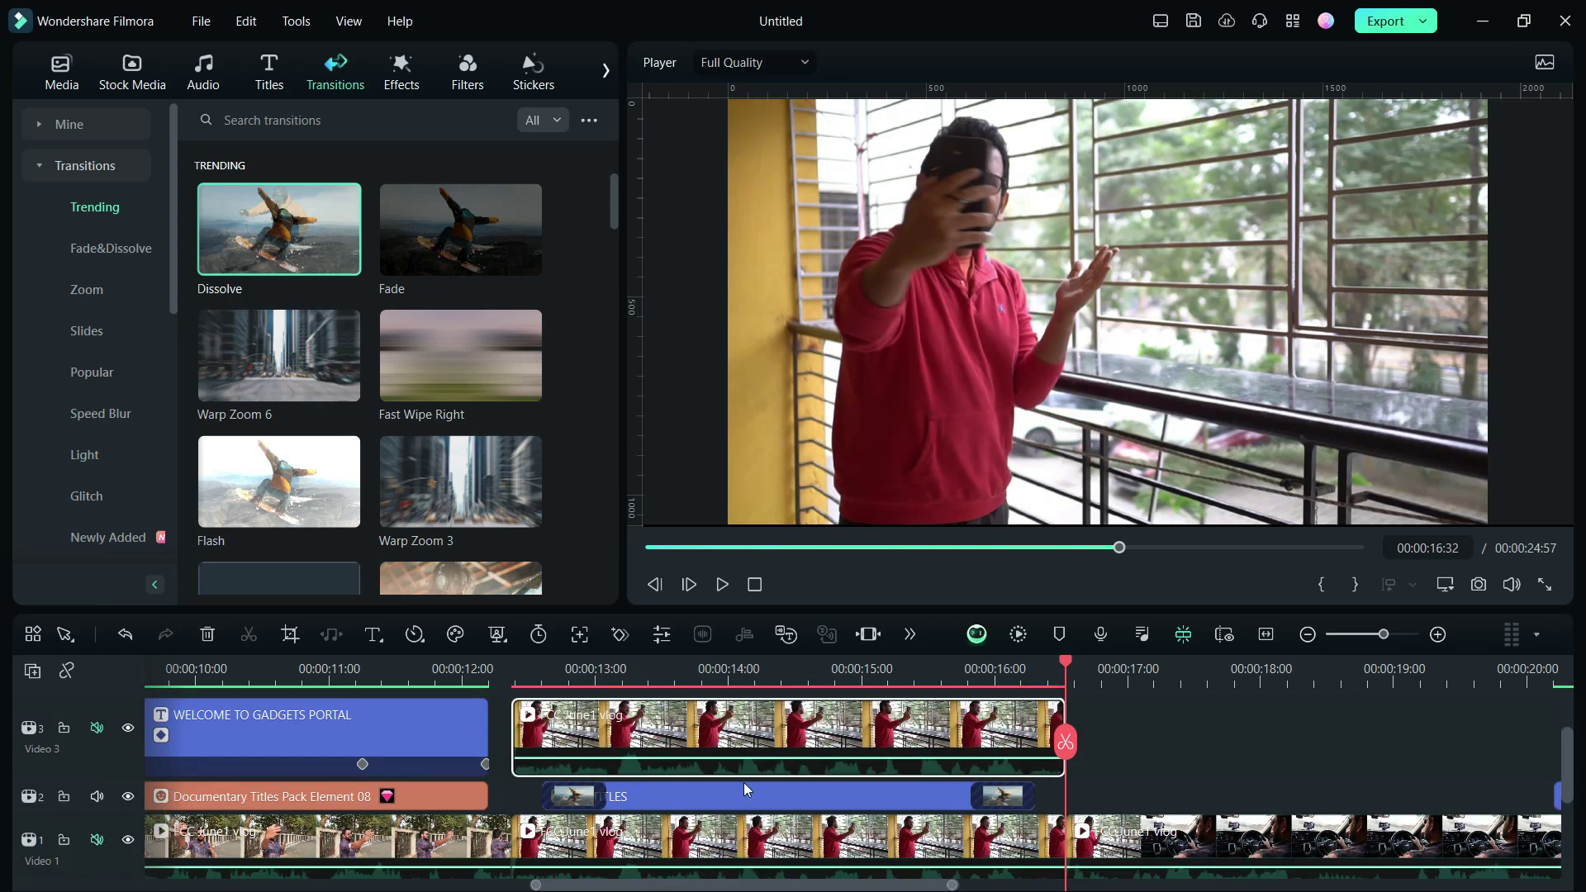
Step: Switch on Smart Cutout in the upper vlog copy's Video AI Tools
double_click(615, 734)
click(185, 103)
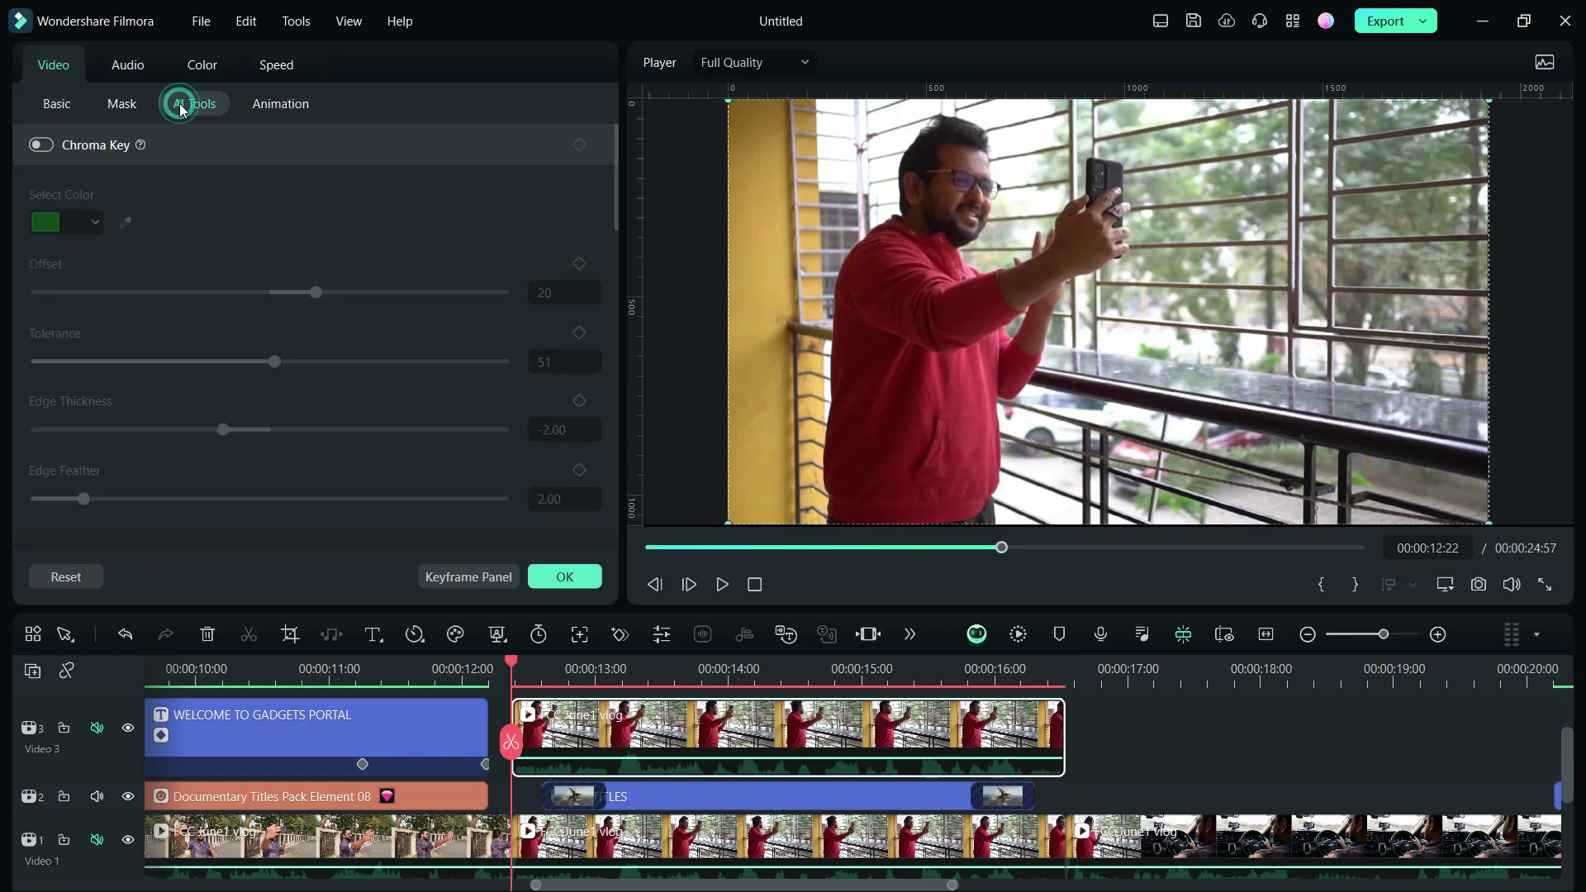
scroll(176, 360, down, 3)
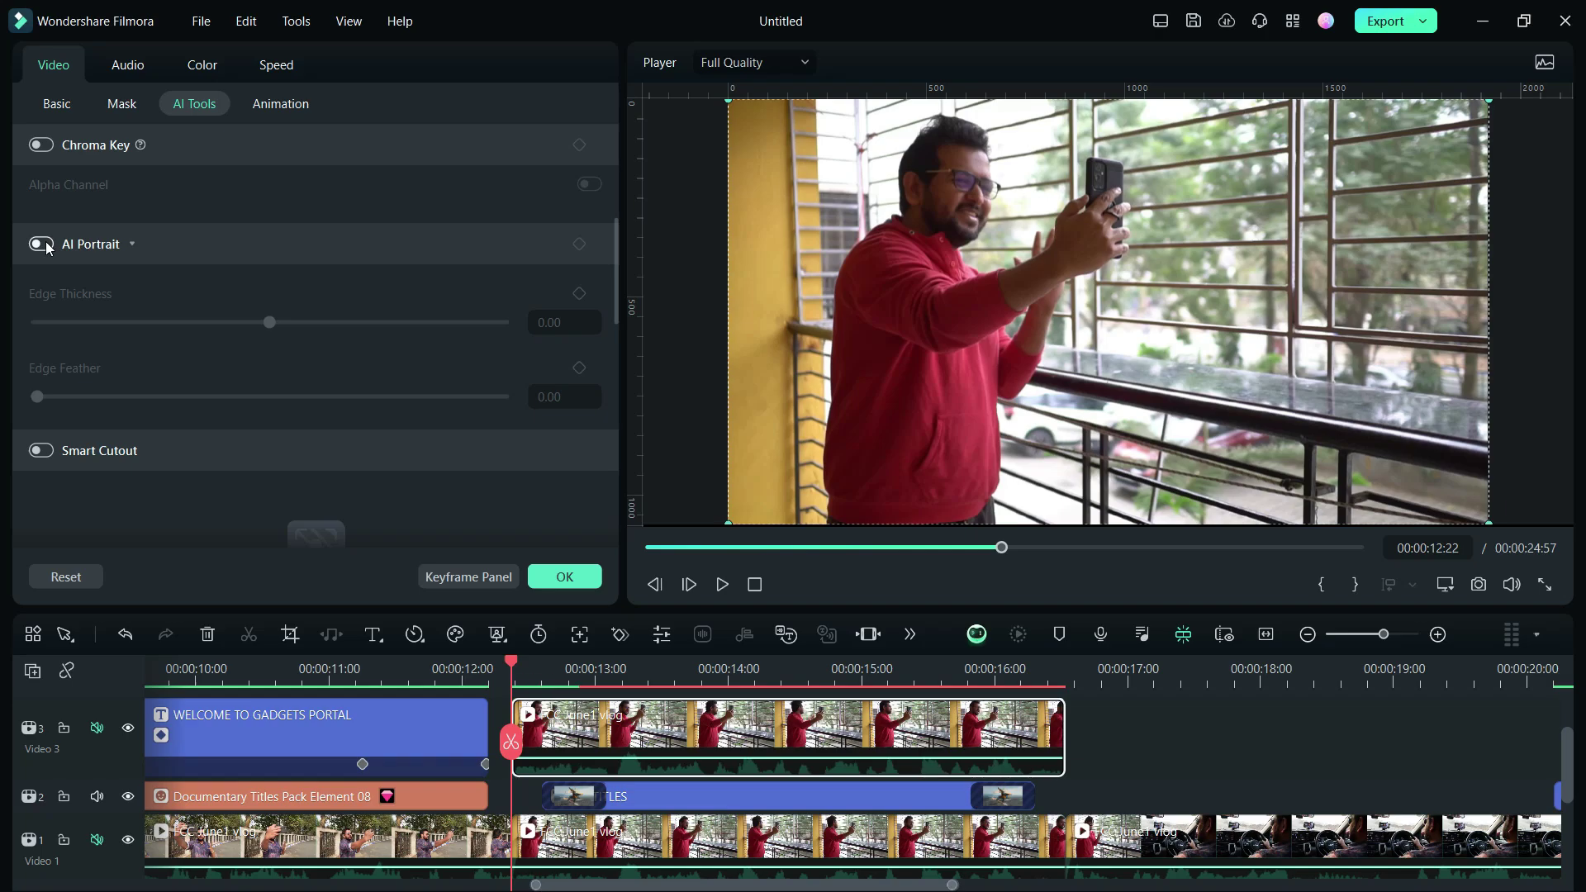
click(42, 449)
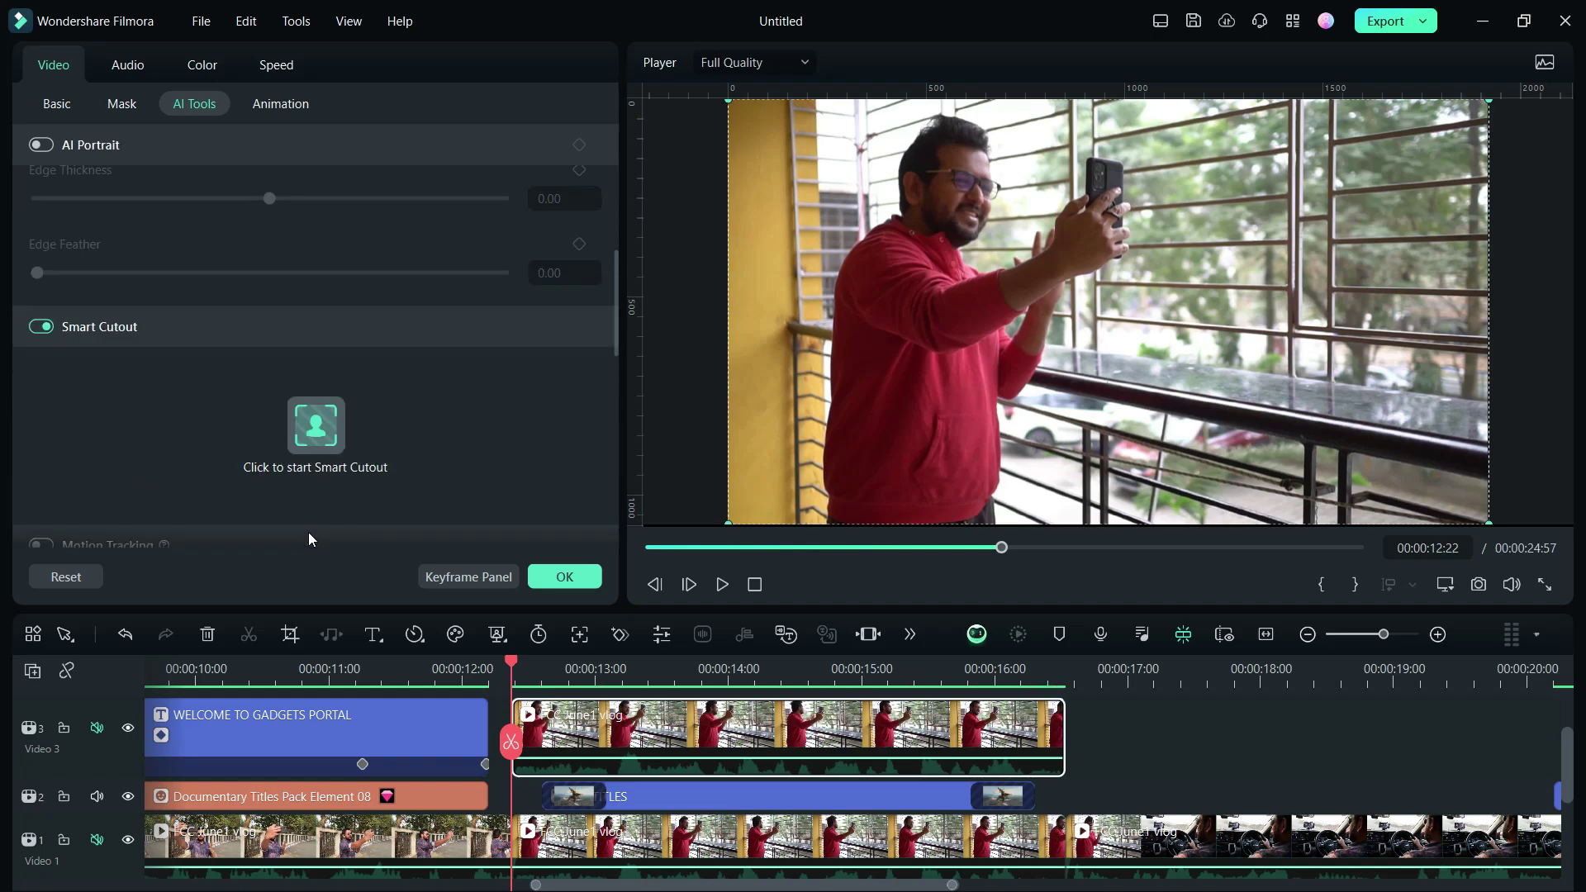
Step: Brush over the man, track him through the whole clip, and save the cutout
click(321, 440)
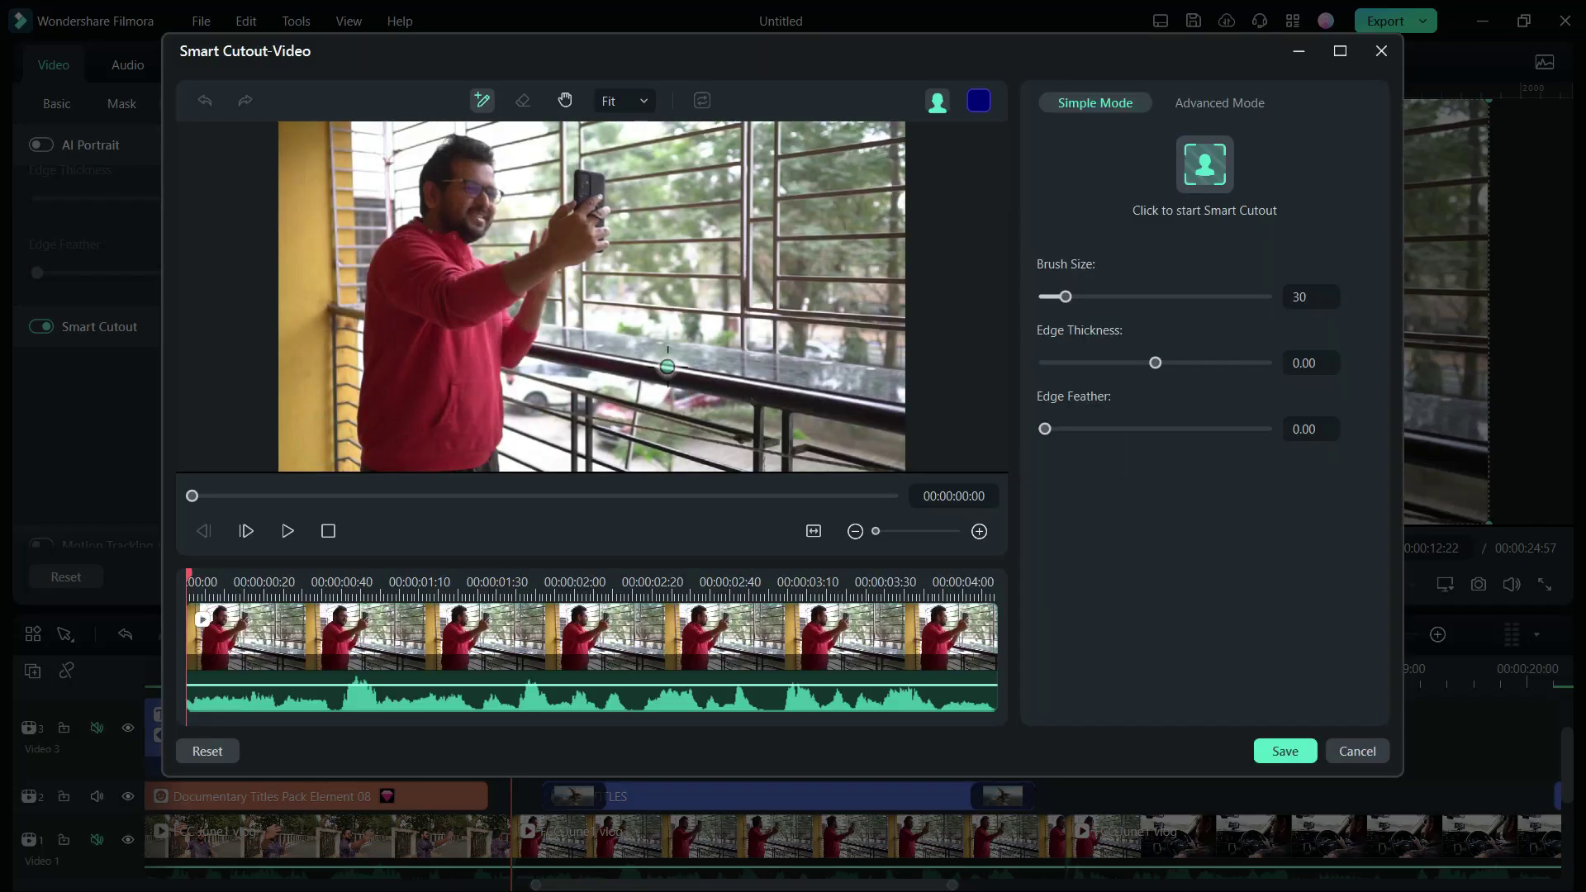
mouse_move(468, 184)
mouse_down()
mouse_move(511, 282)
mouse_move(590, 214)
mouse_move(400, 457)
mouse_up()
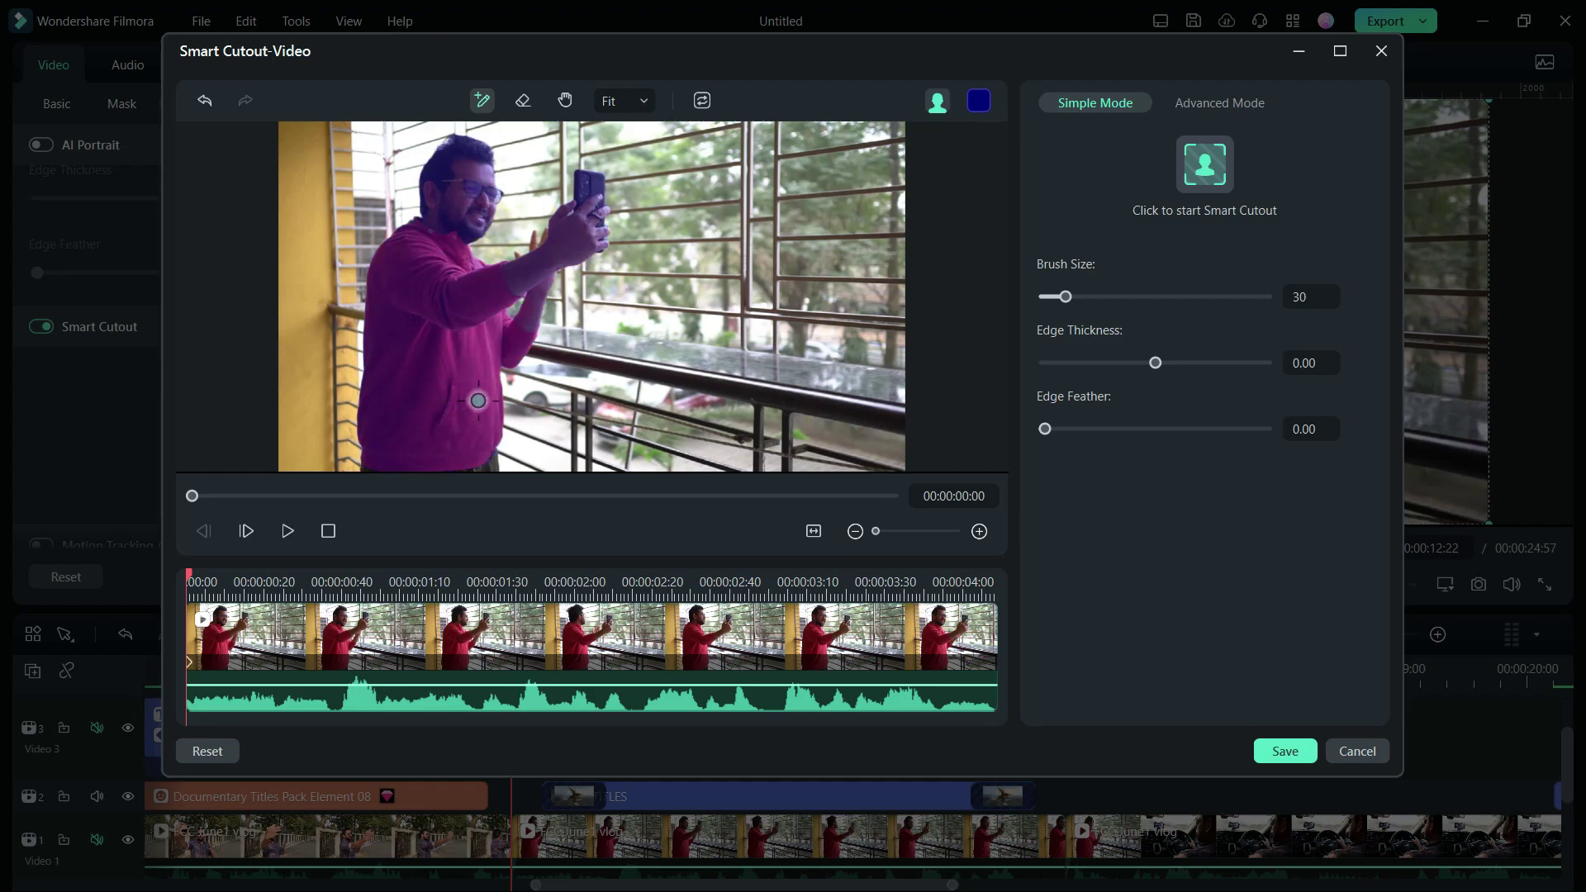
click(1203, 164)
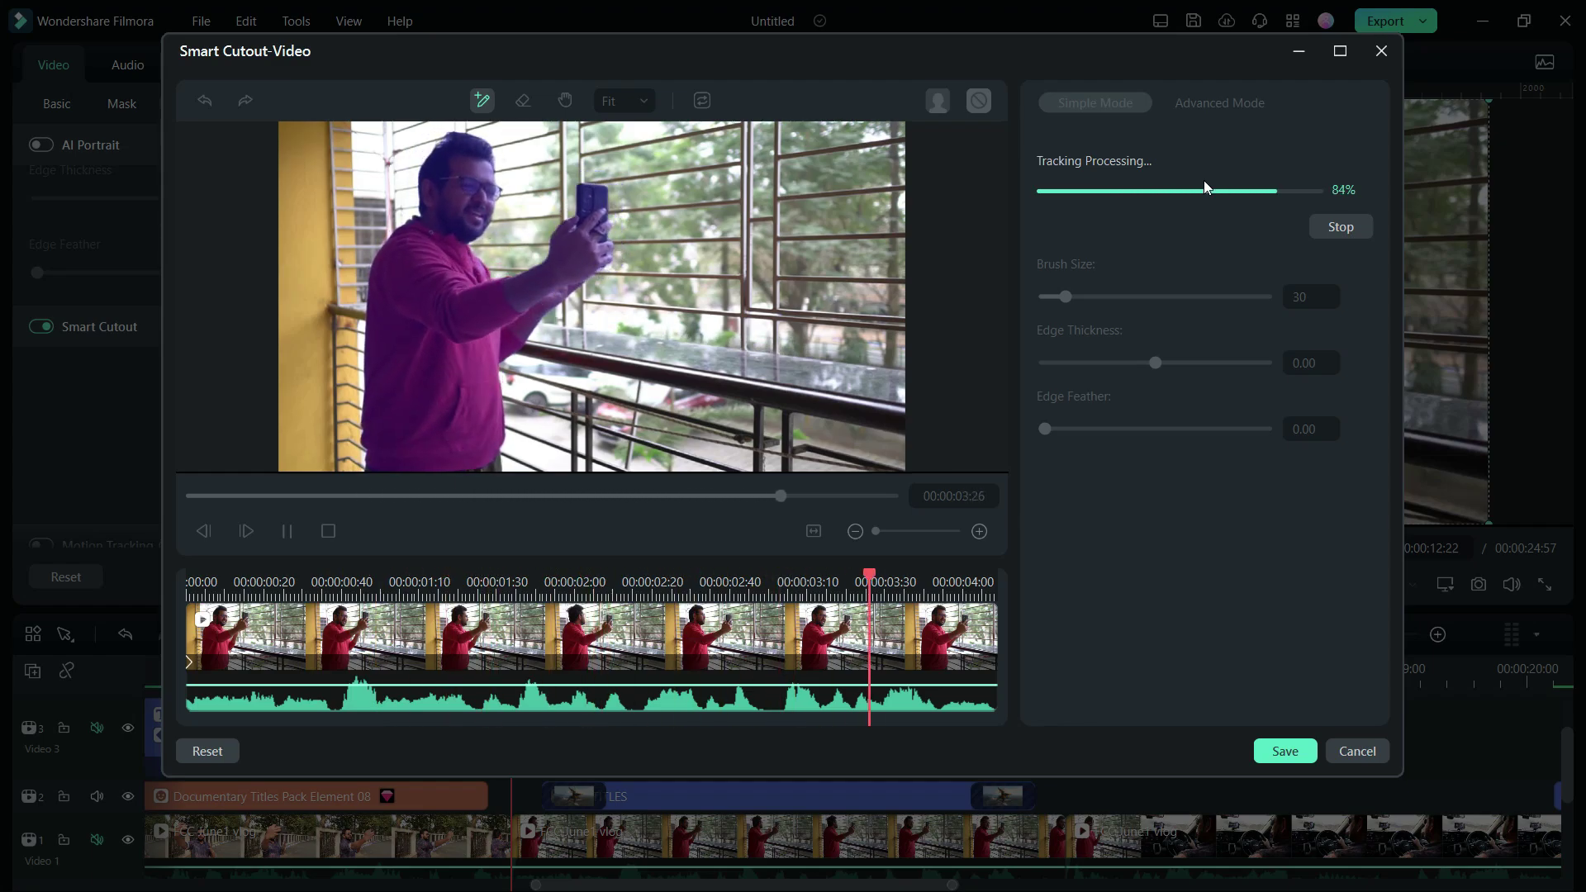
click(1284, 753)
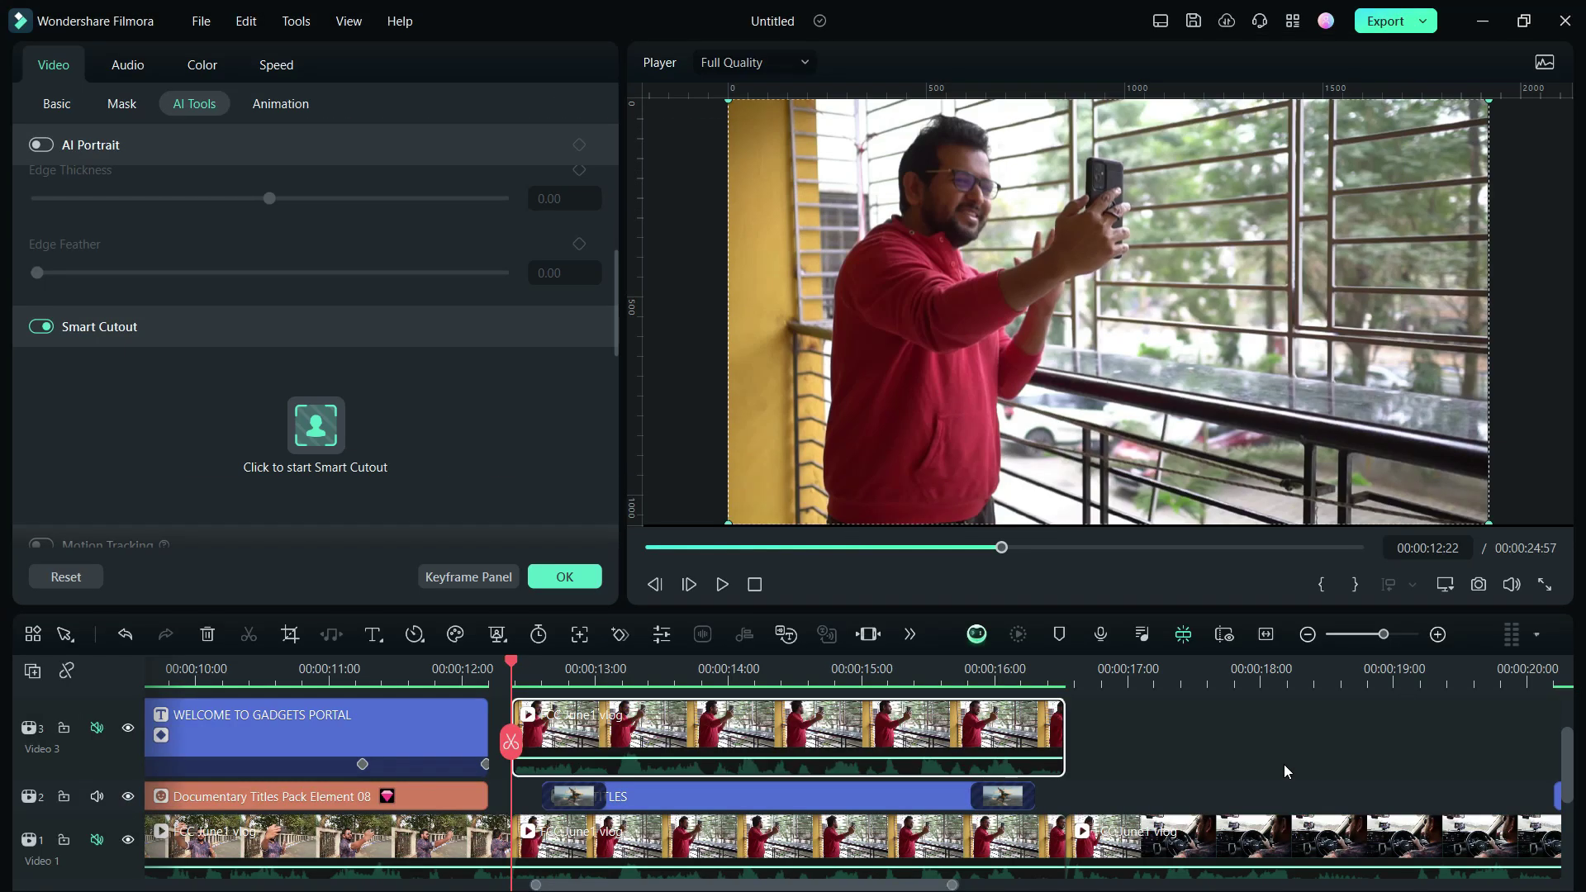
click(678, 807)
drag(600, 736, 825, 744)
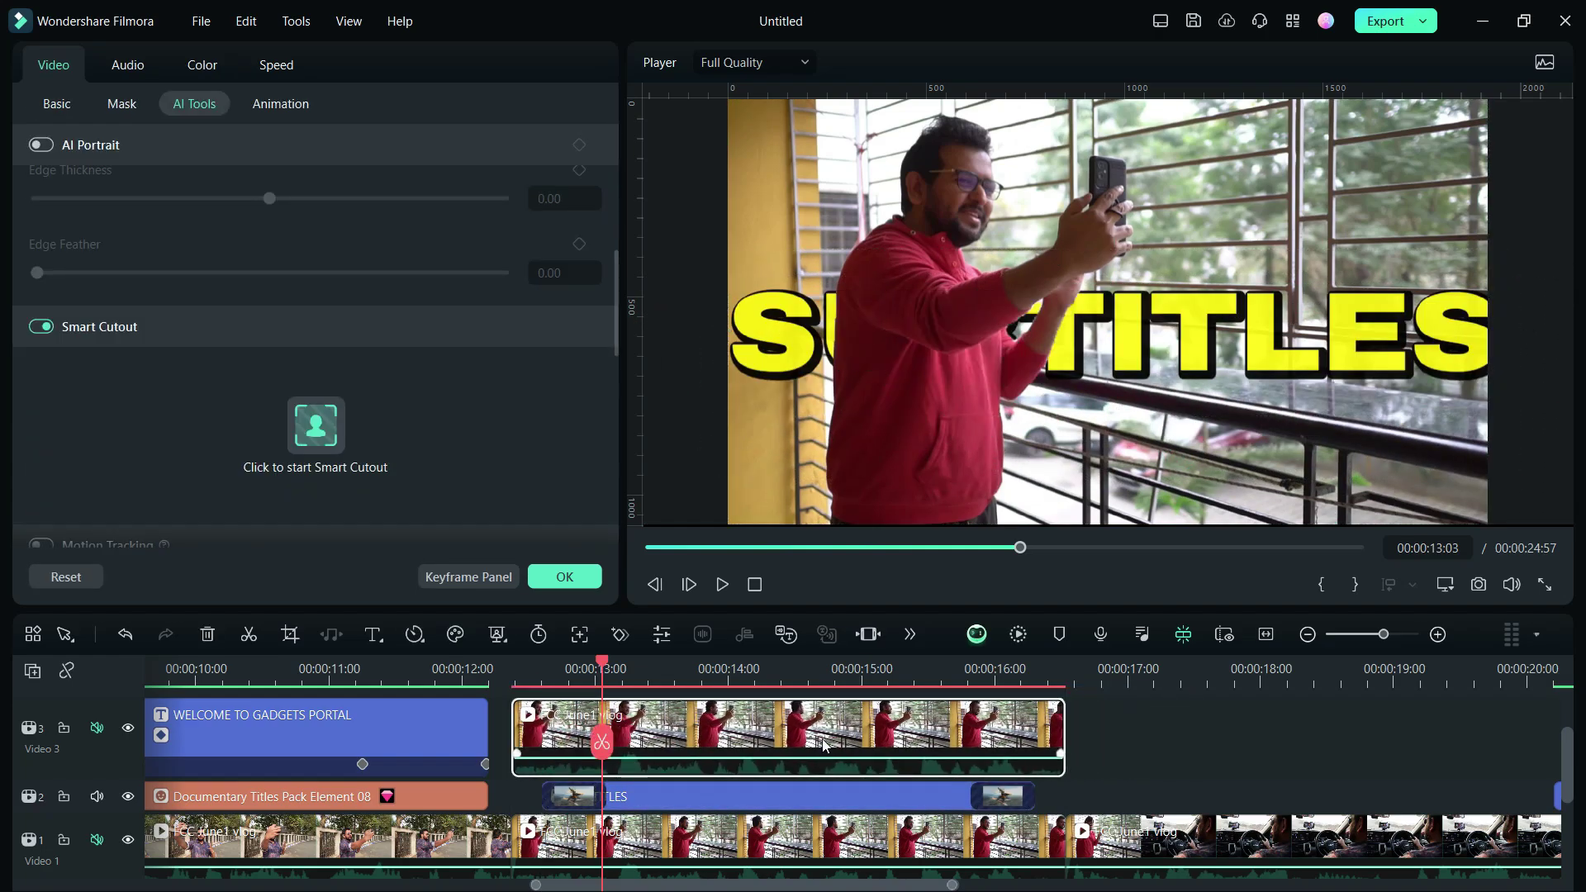
click(505, 671)
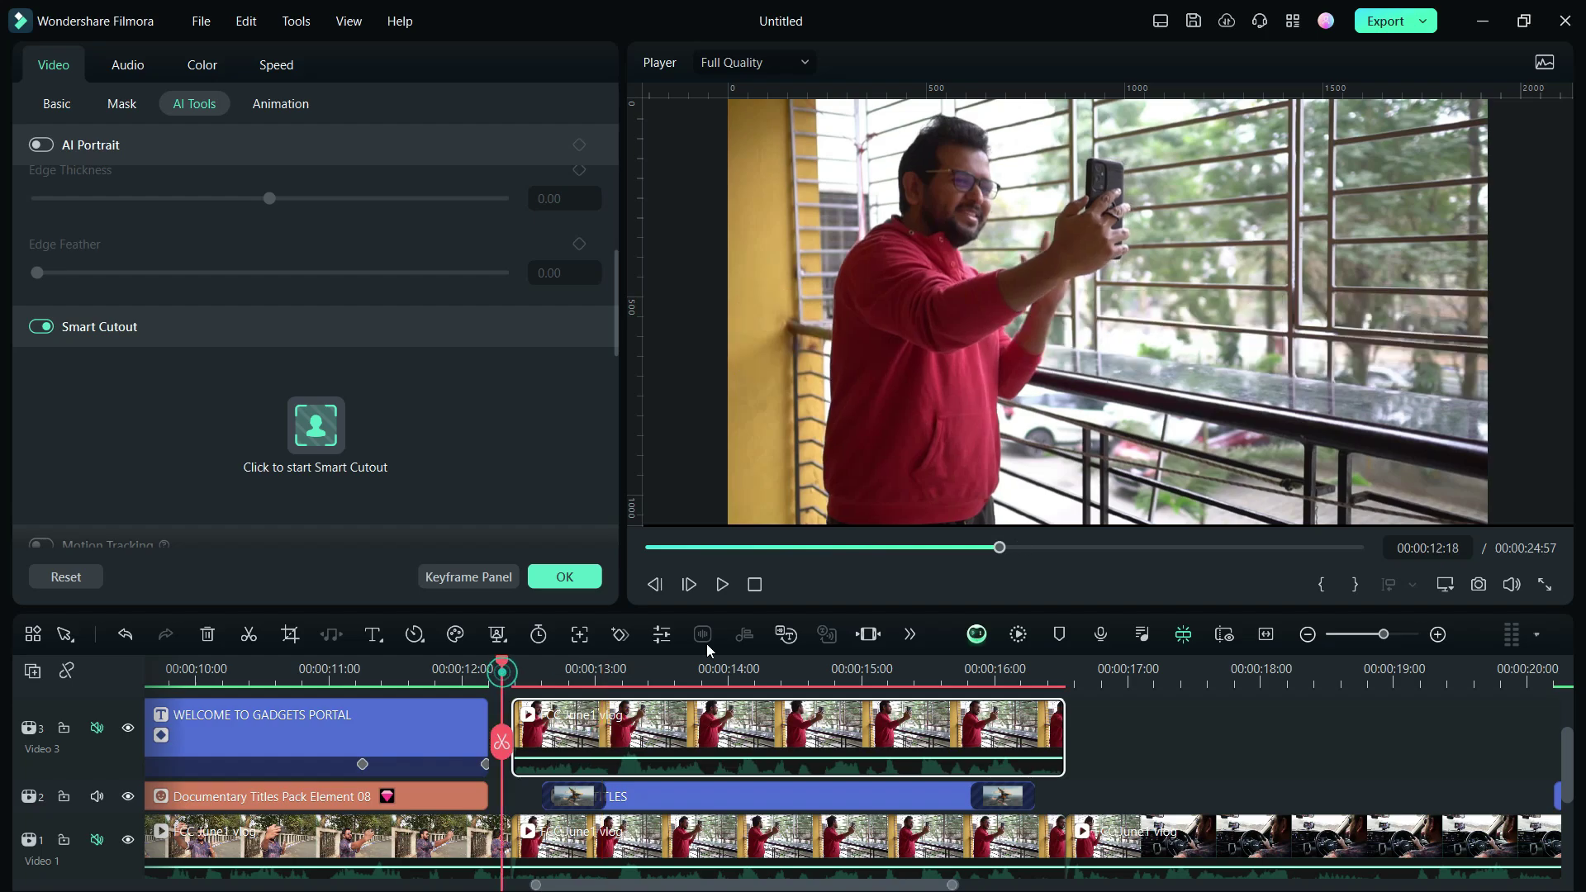
click(722, 585)
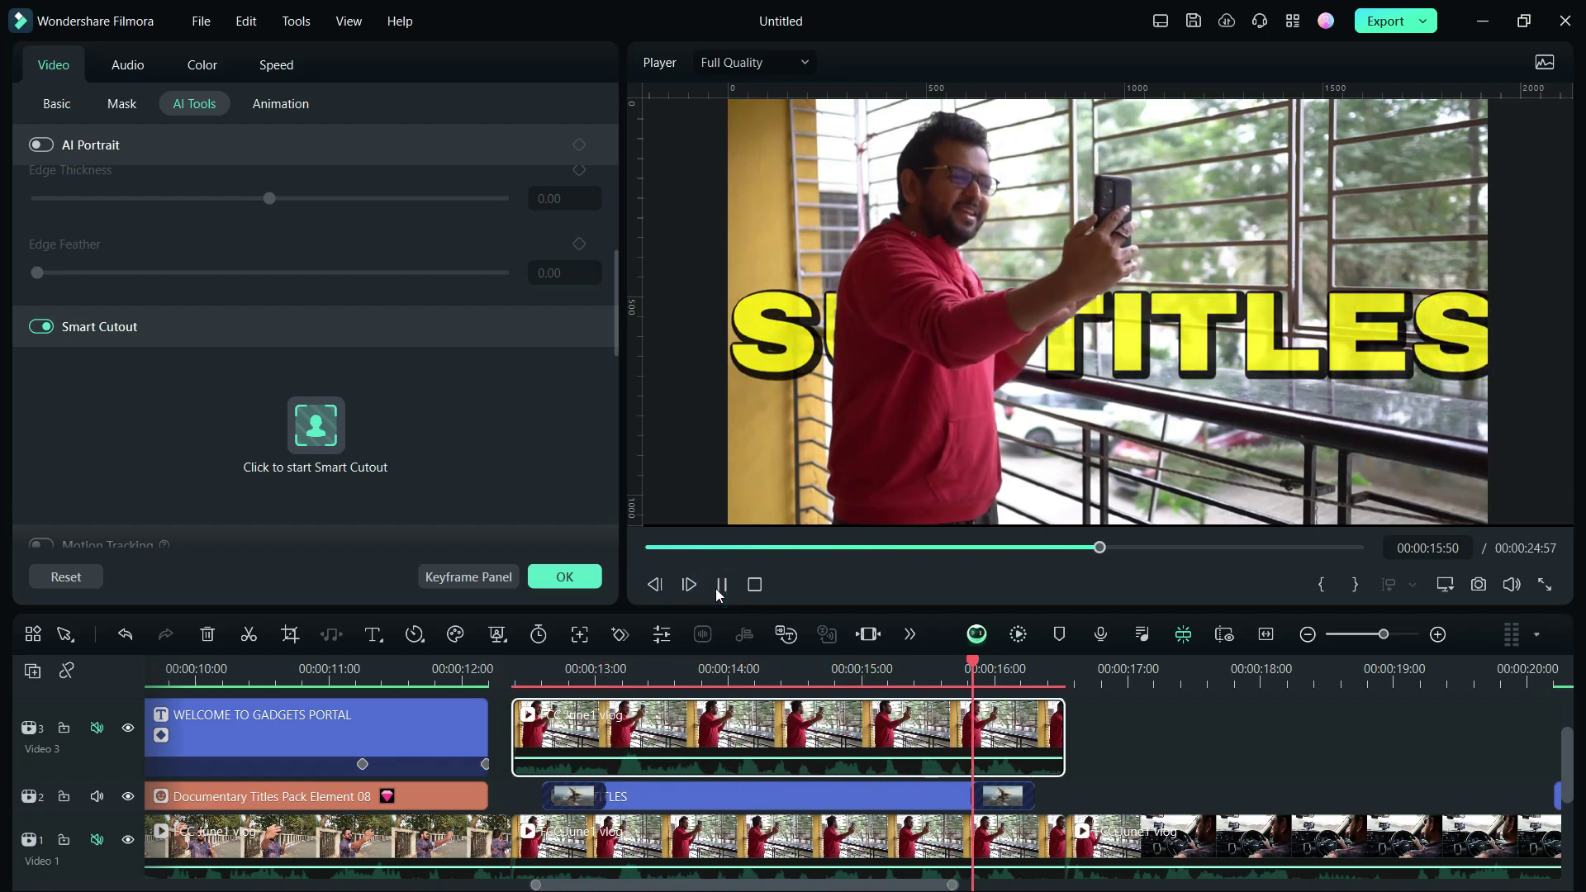
click(721, 585)
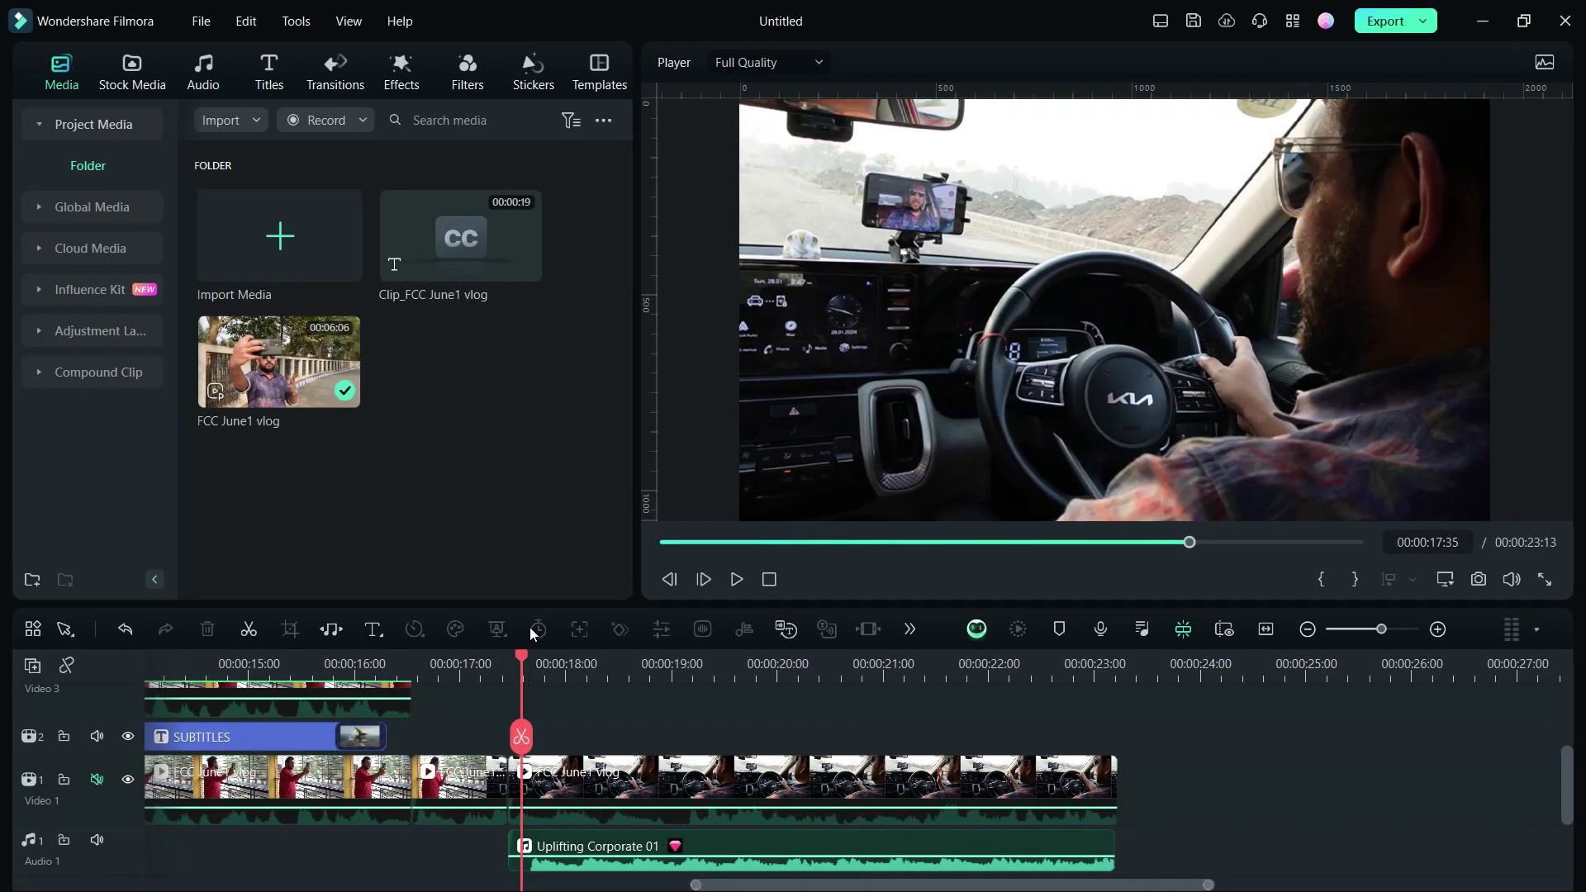
Step: Show the Audio Driven Text title templates and widen the panel to two columns
click(266, 82)
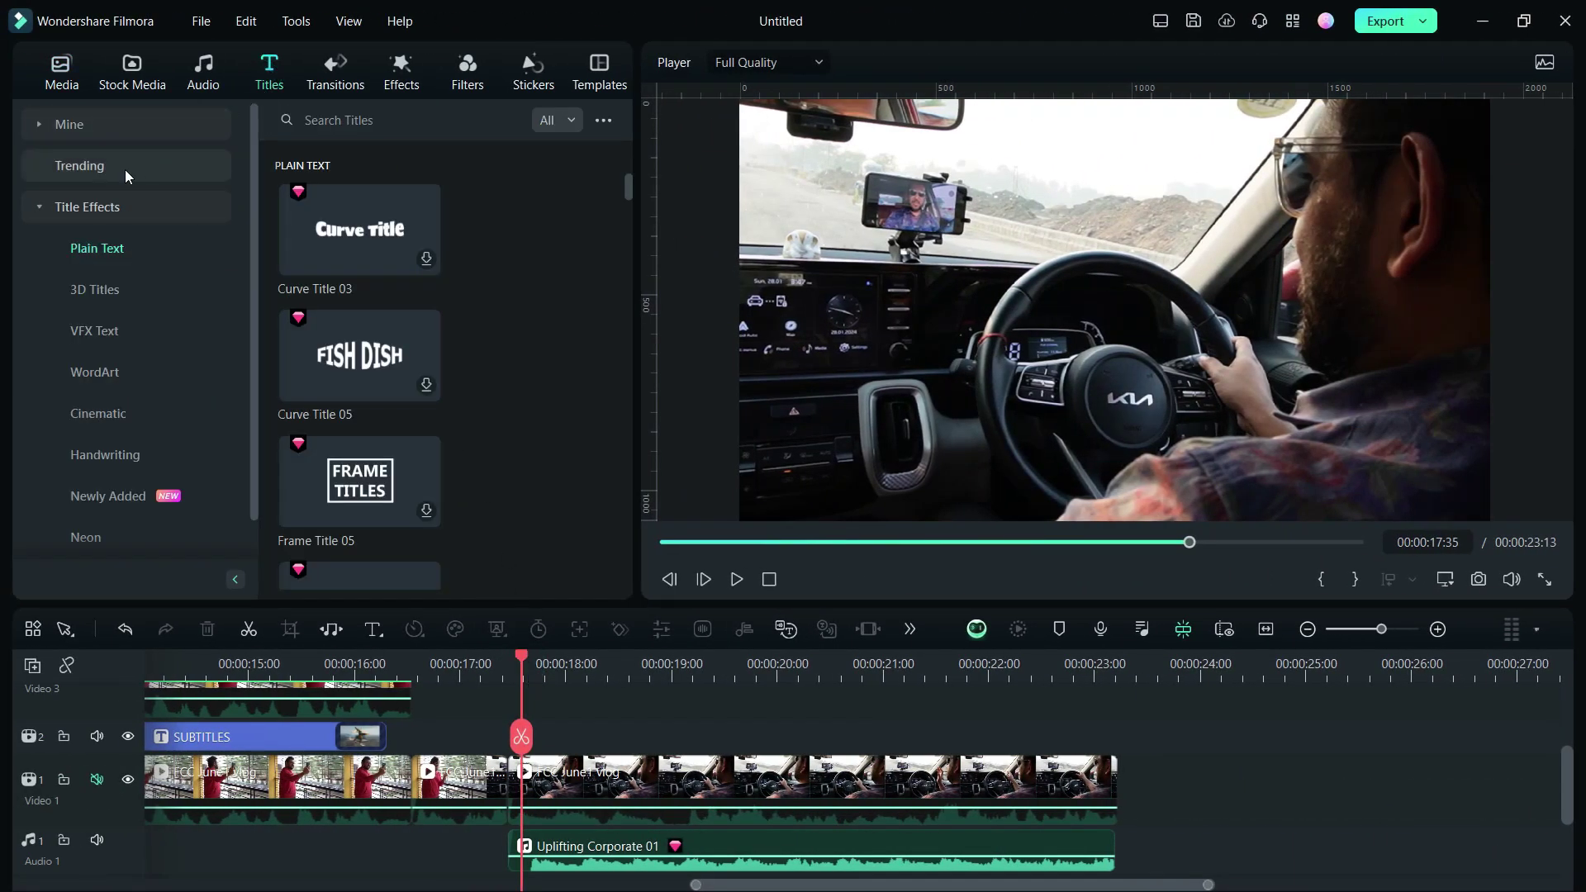
click(37, 205)
click(41, 249)
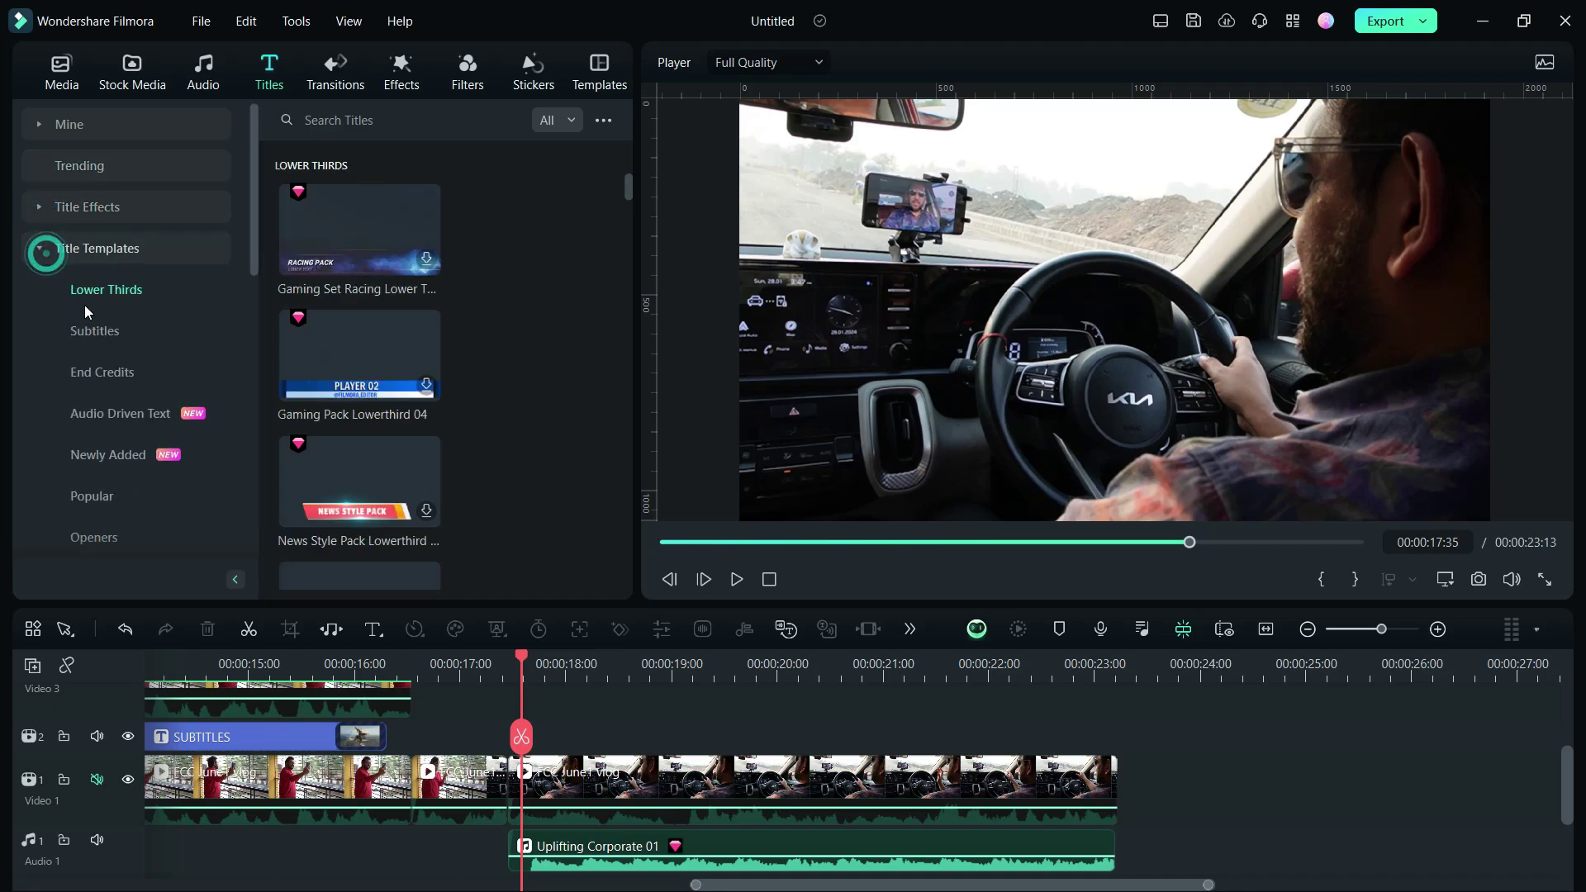
click(133, 414)
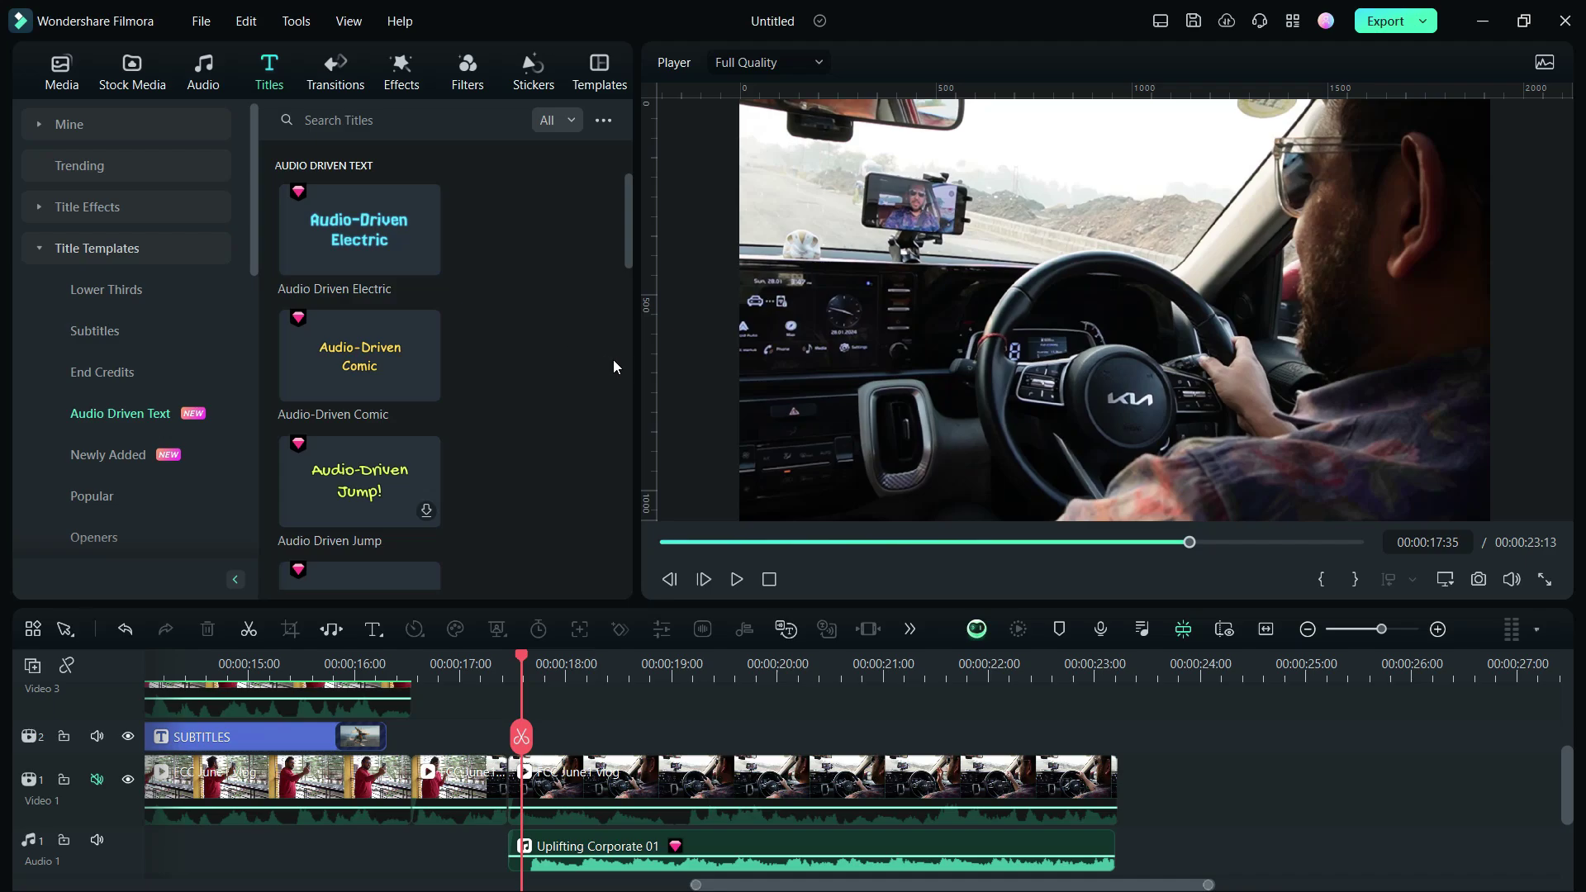
drag(635, 371, 683, 371)
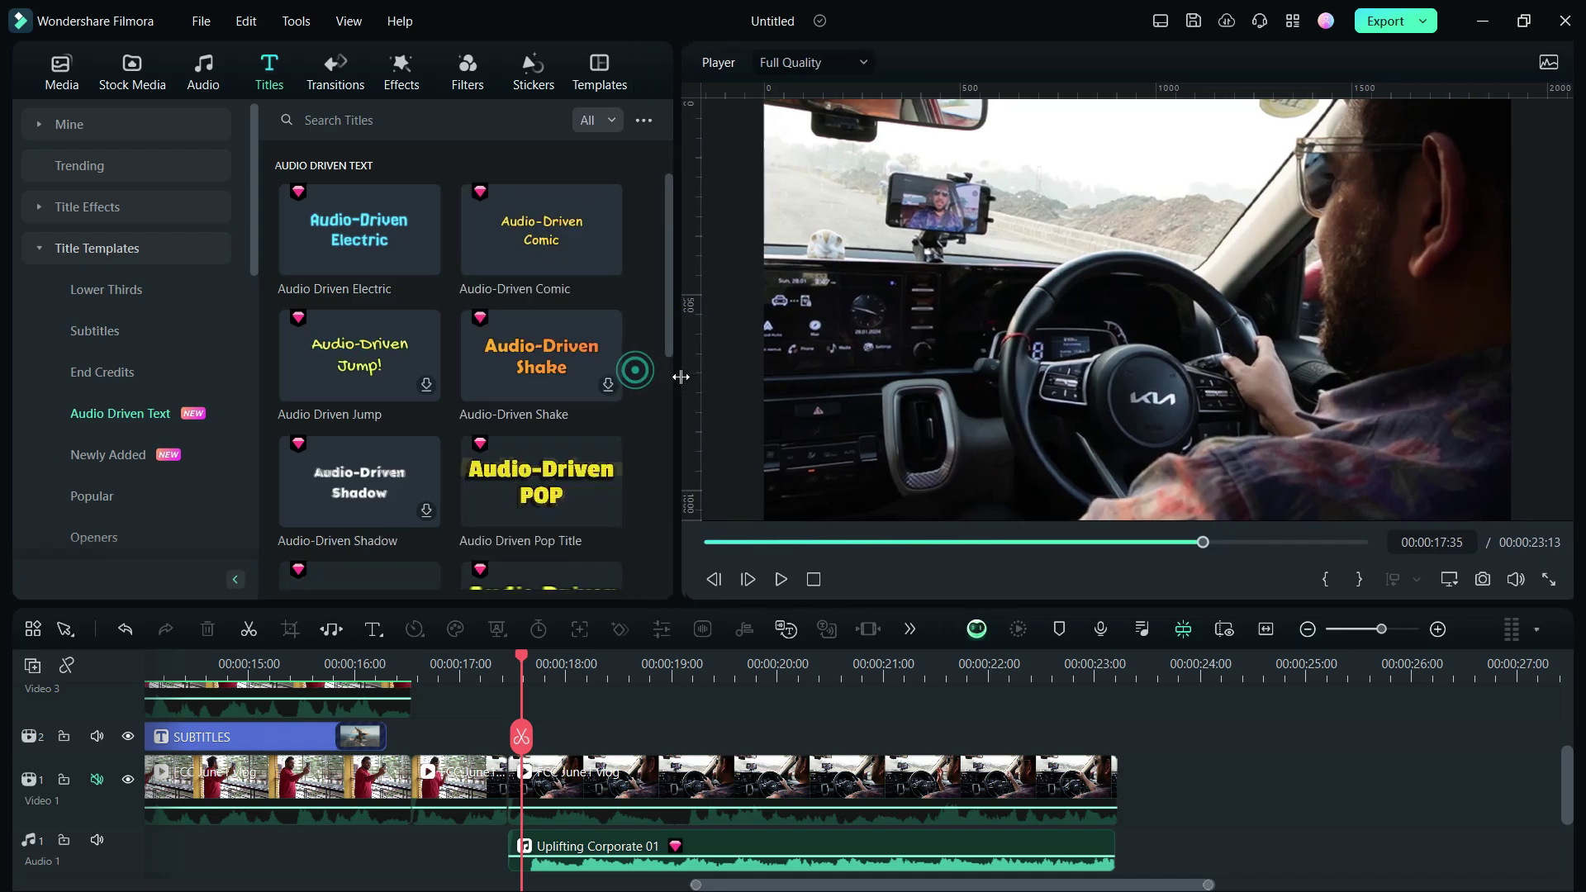
Step: Preview the Electric, Comic, Pop Title and Shake templates, then play the added Electric title
click(362, 220)
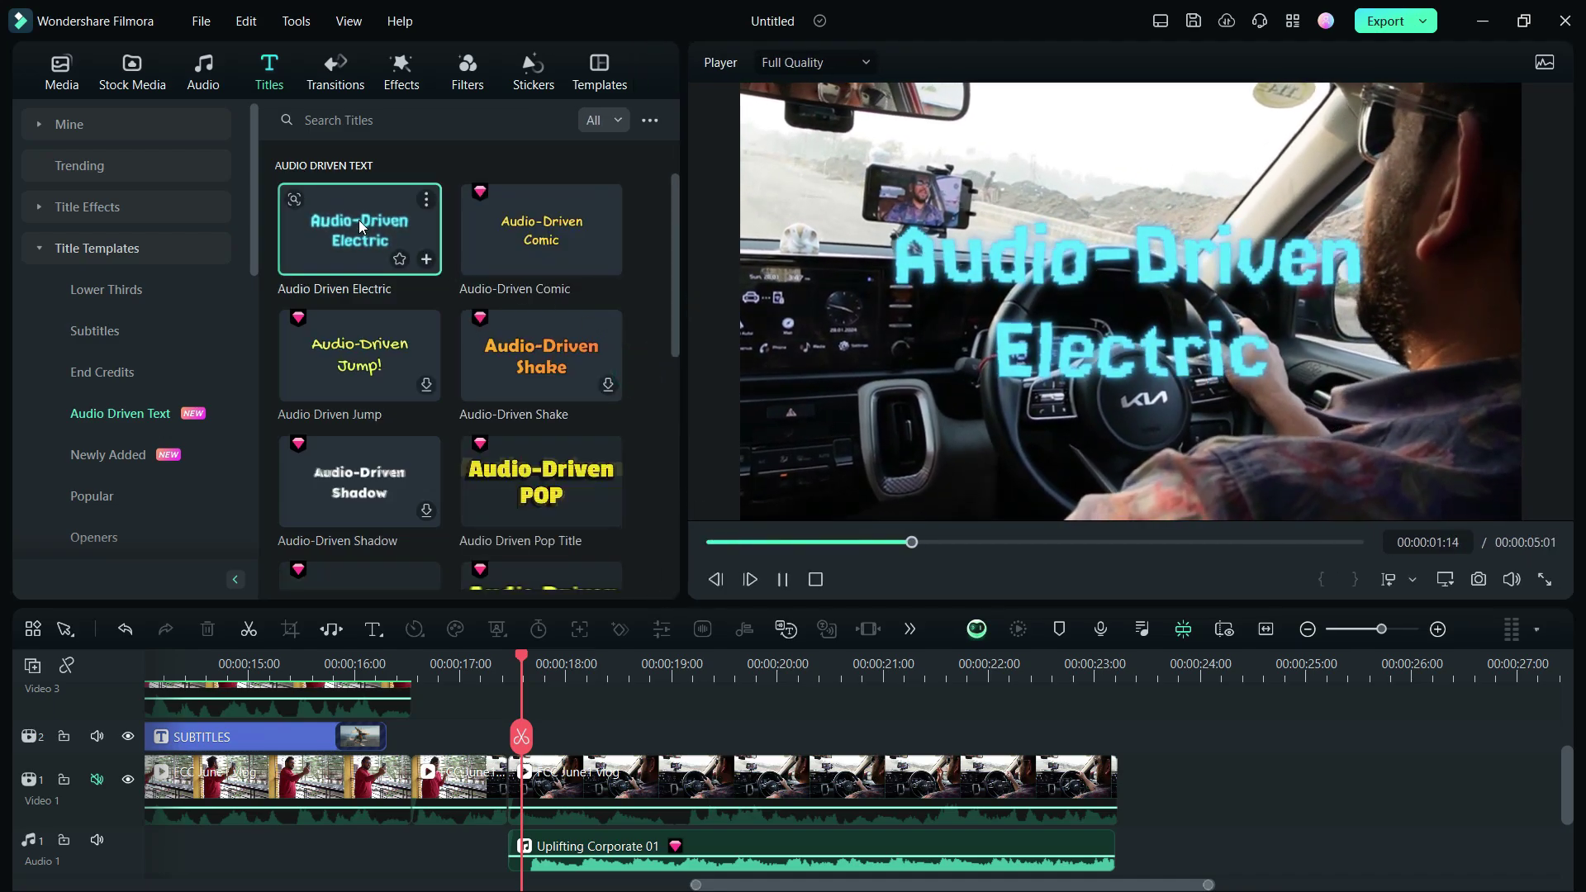
click(529, 223)
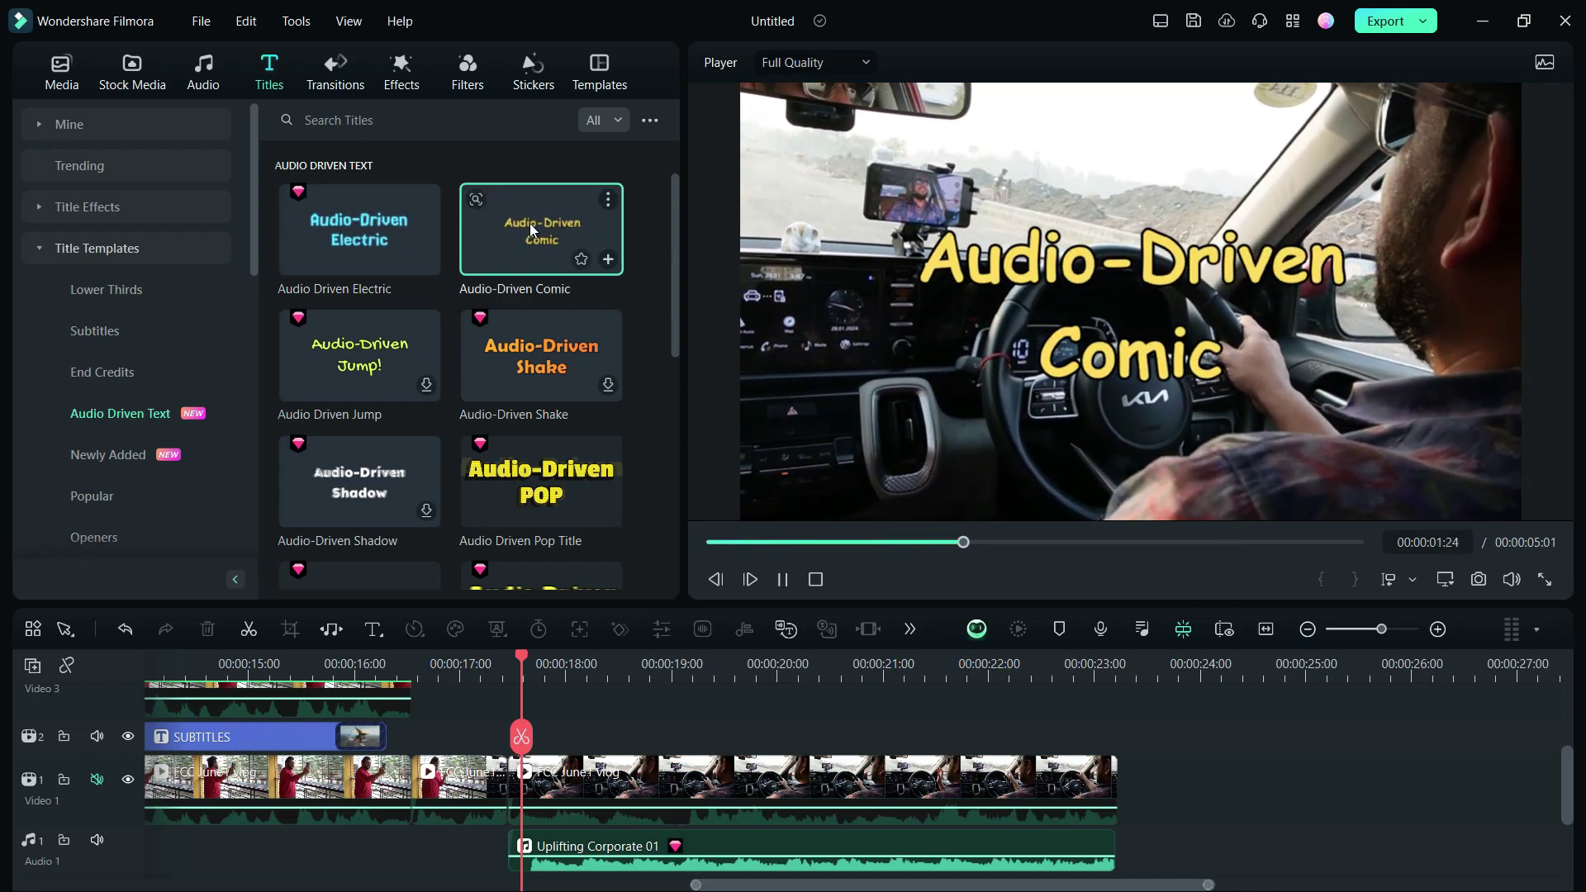
click(542, 477)
scroll(546, 371, down, 1)
click(545, 209)
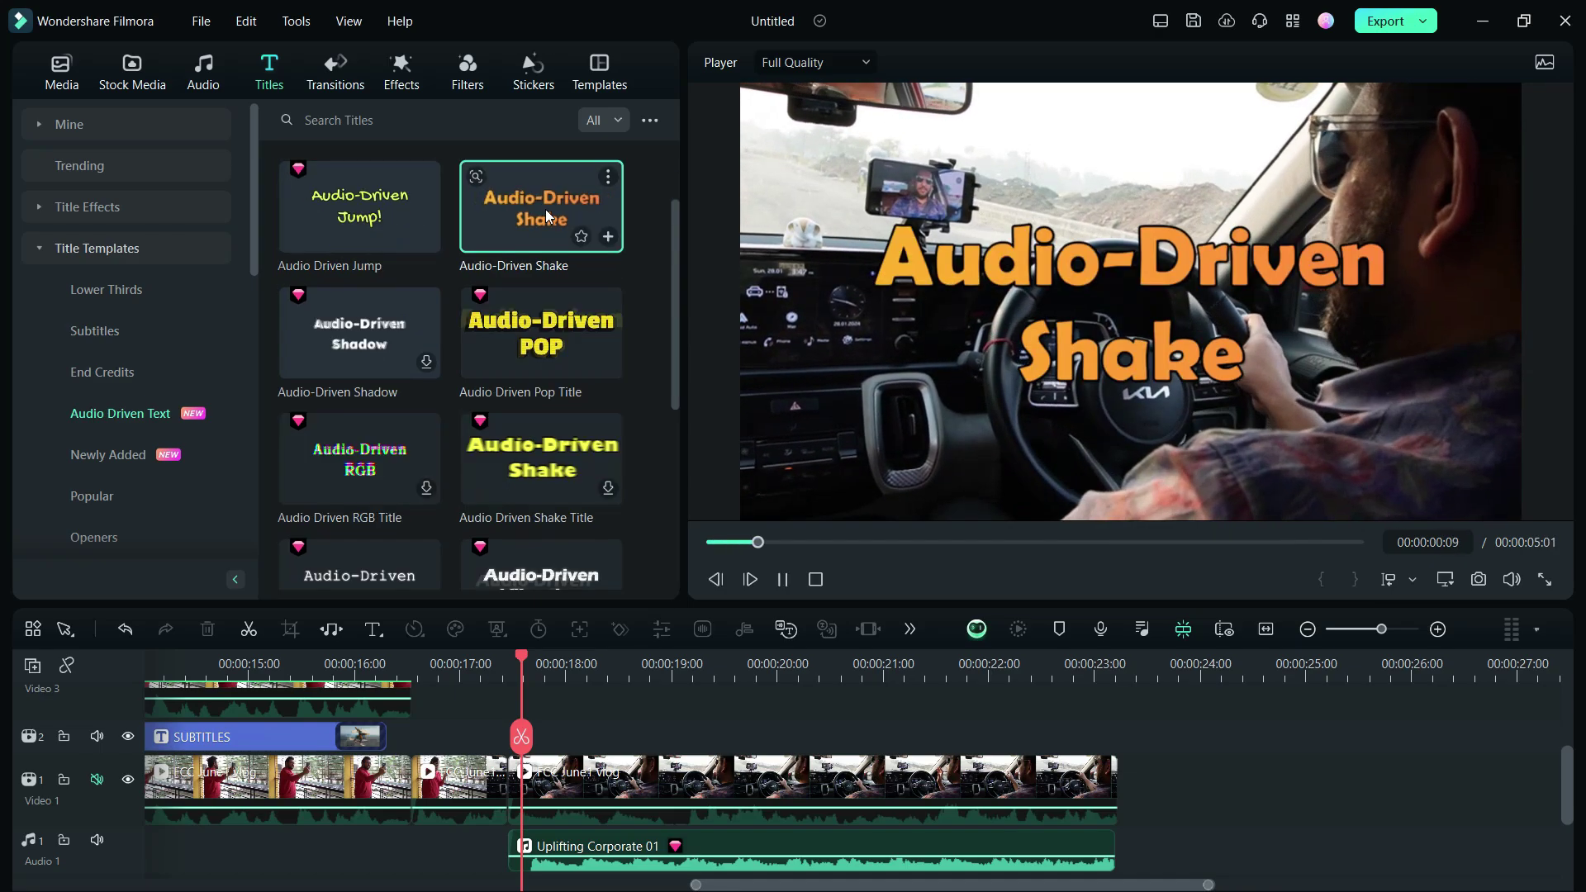
scroll(492, 440, down, 1)
scroll(487, 467, down, 2)
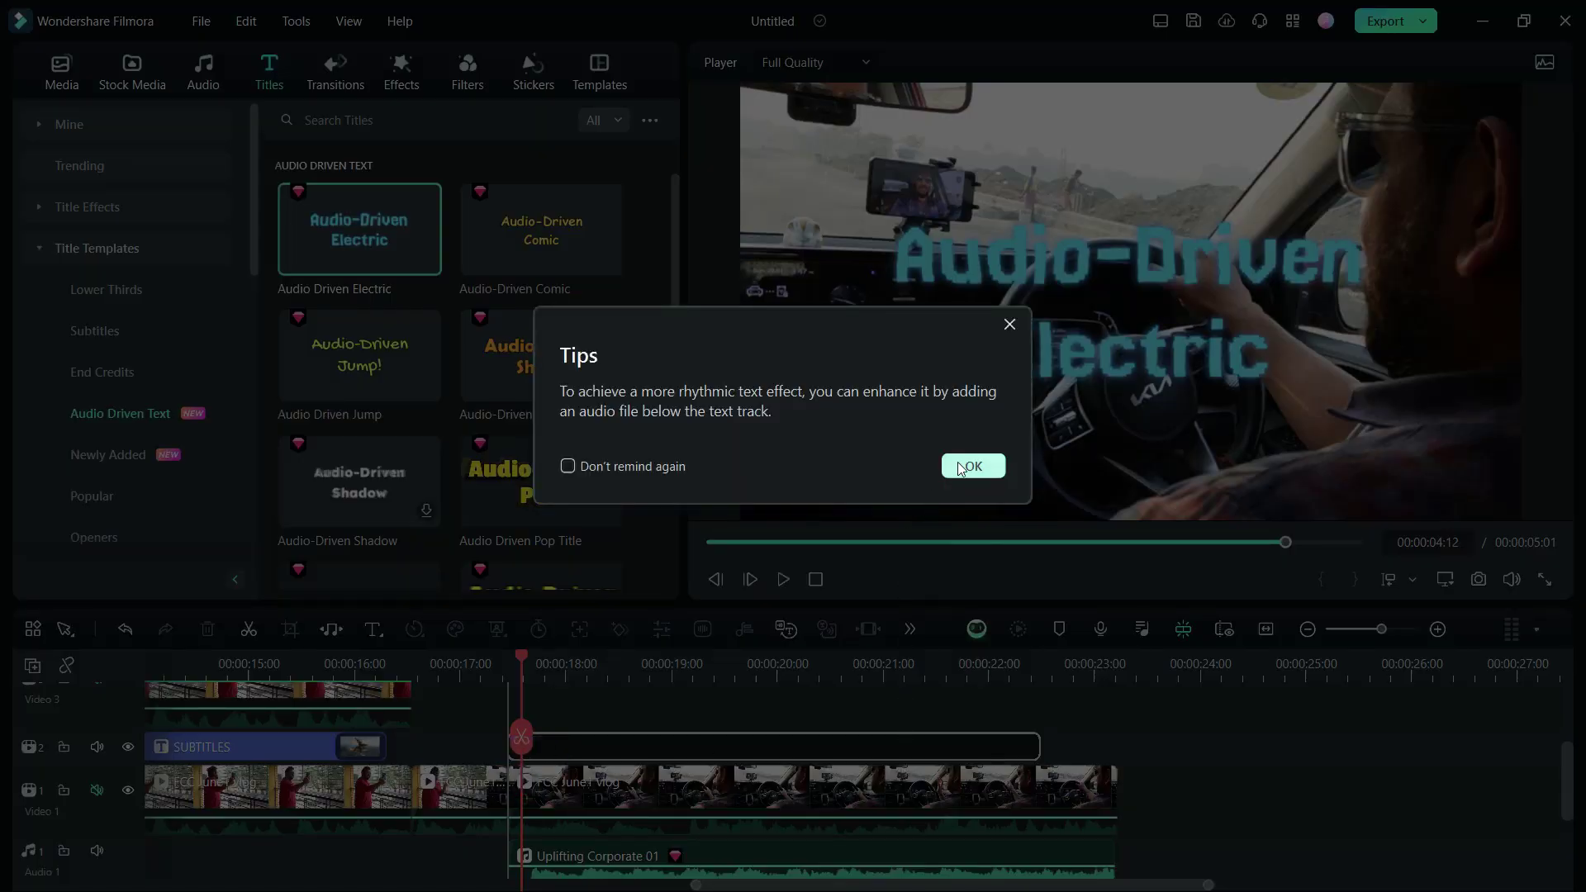
click(974, 465)
click(783, 579)
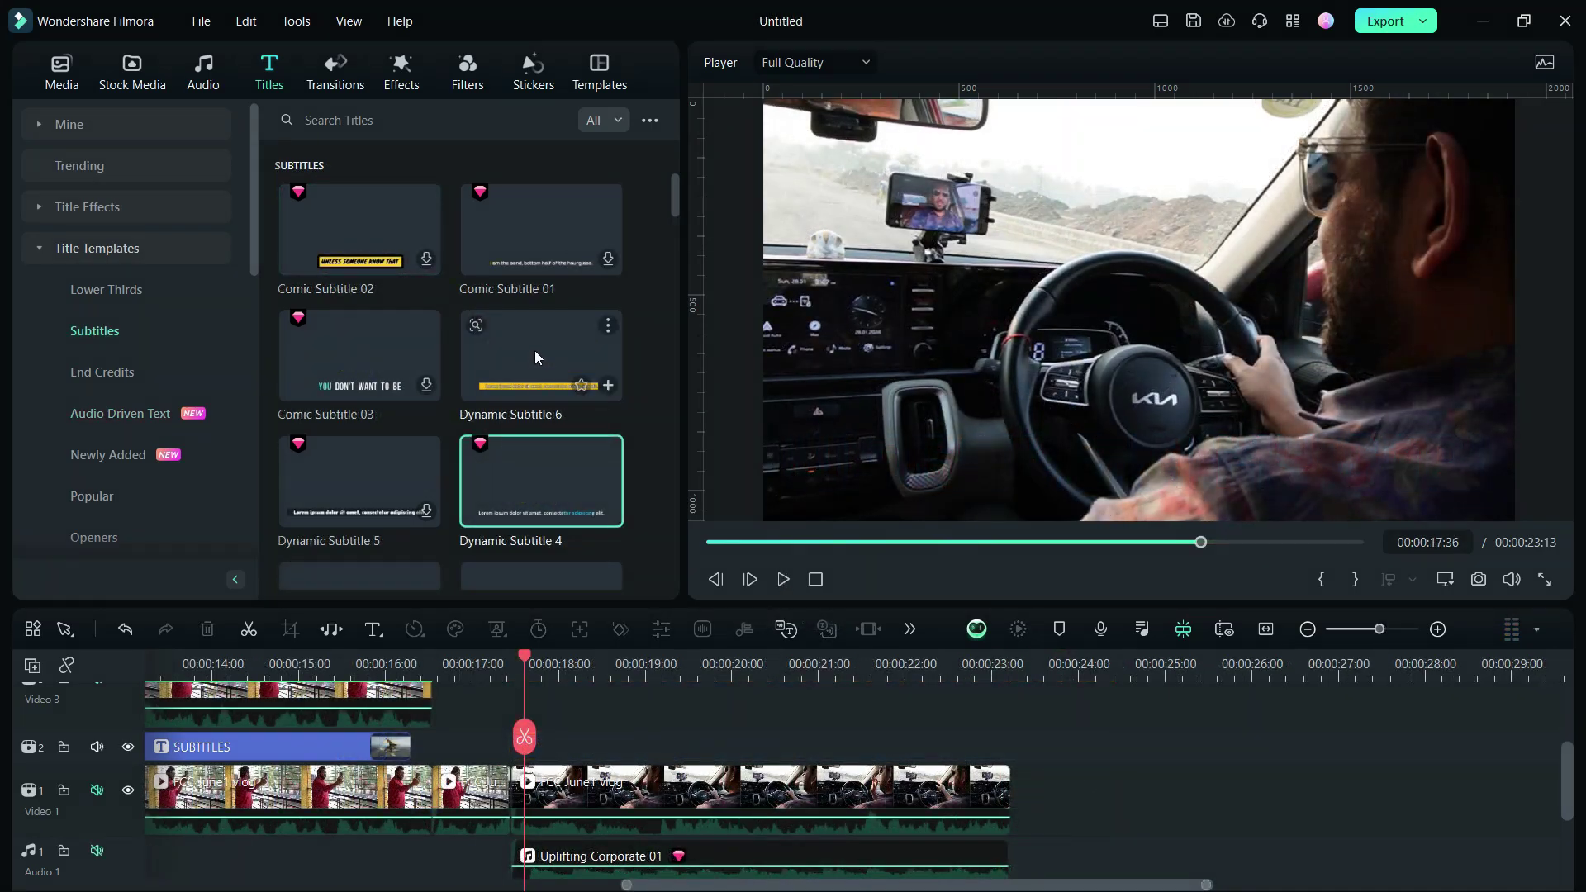
Step: Preview the Dynamic Subtitle 6, Comic Subtitle 03 and Dynamic Subtitle 8 templates
click(535, 351)
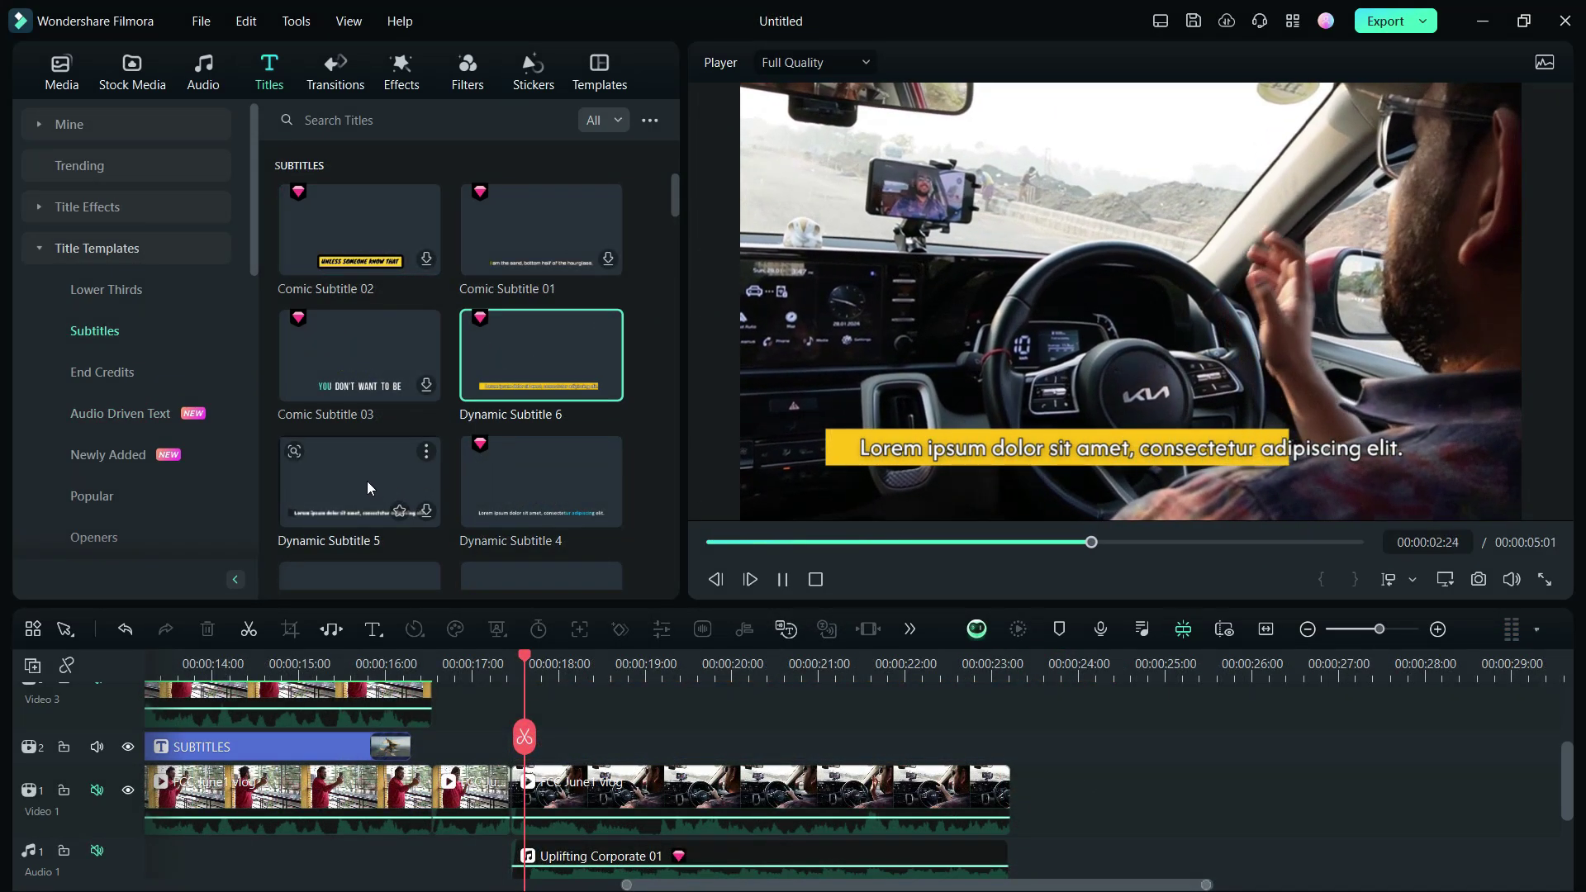
click(351, 353)
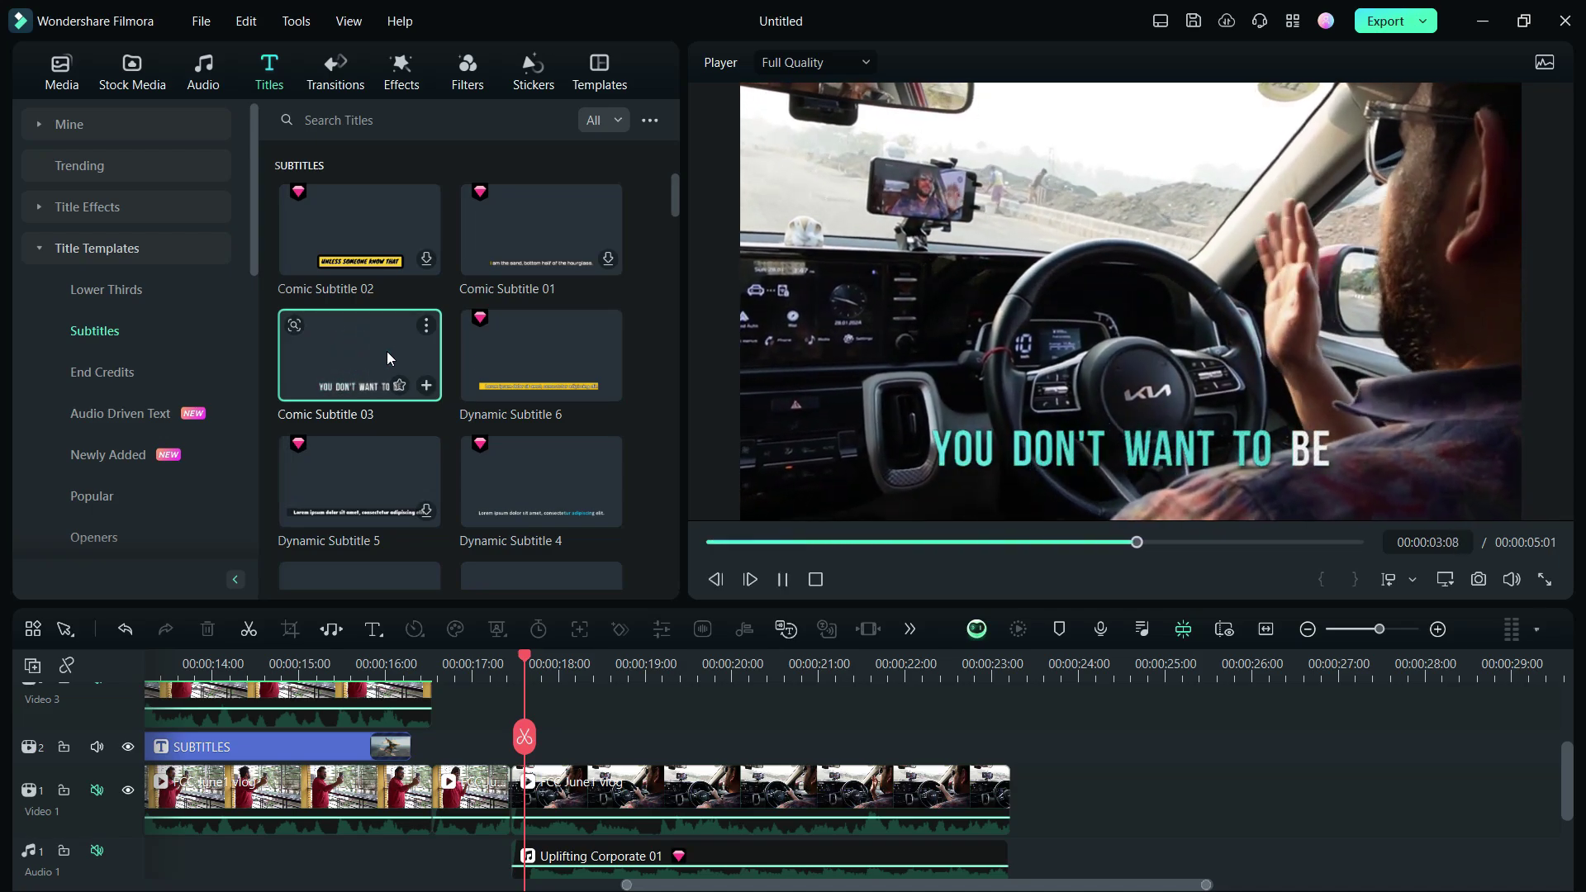
scroll(640, 420, down, 3)
scroll(641, 420, down, 3)
scroll(641, 419, down, 3)
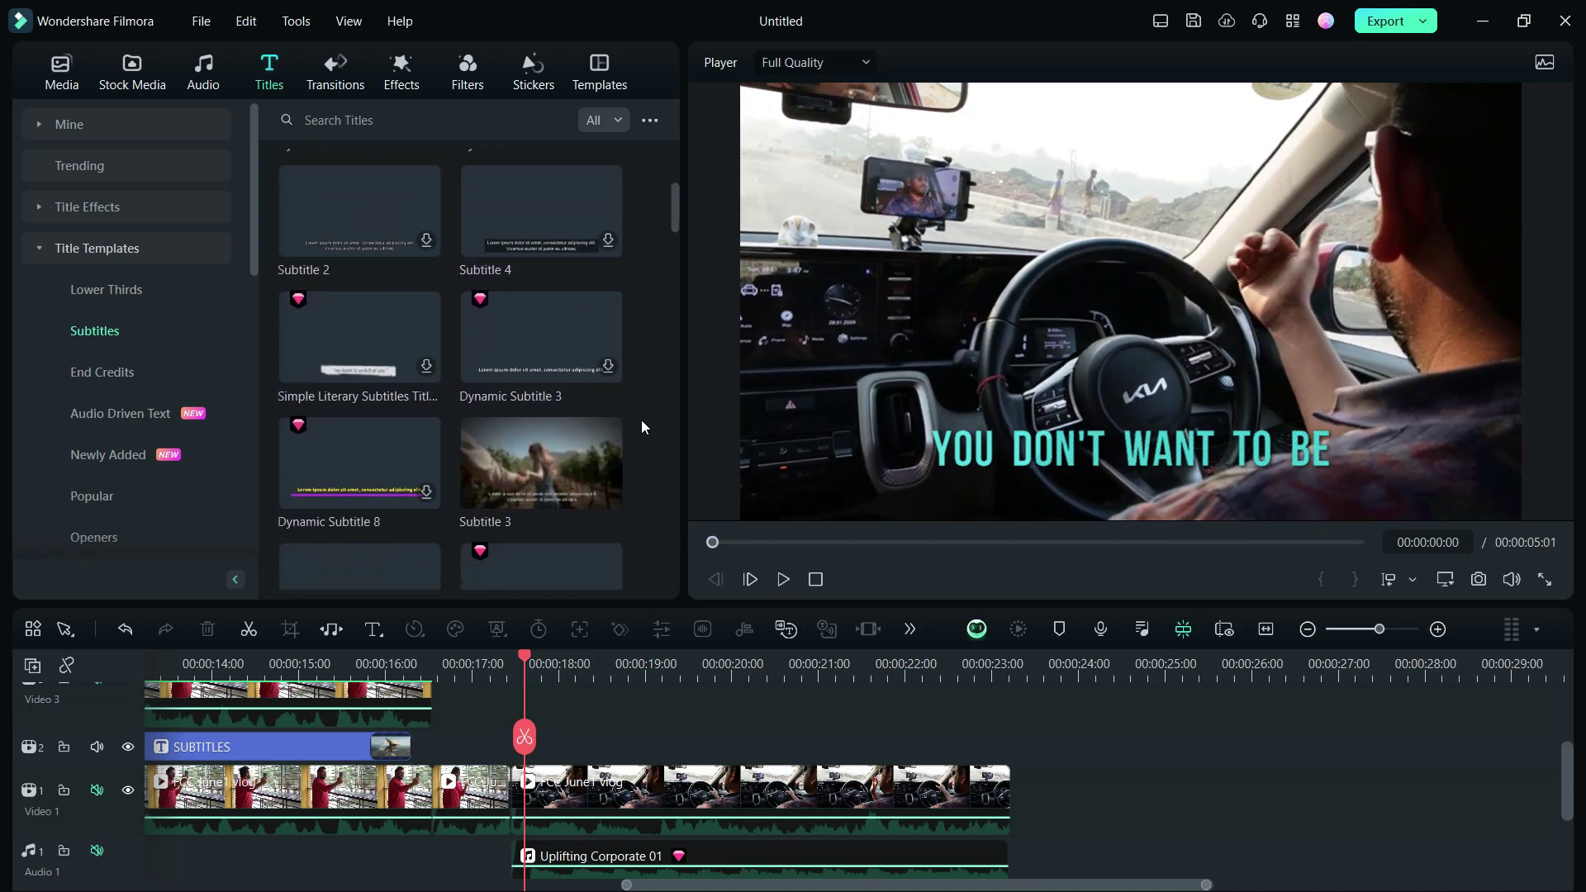
mouse_move(360, 465)
click(337, 468)
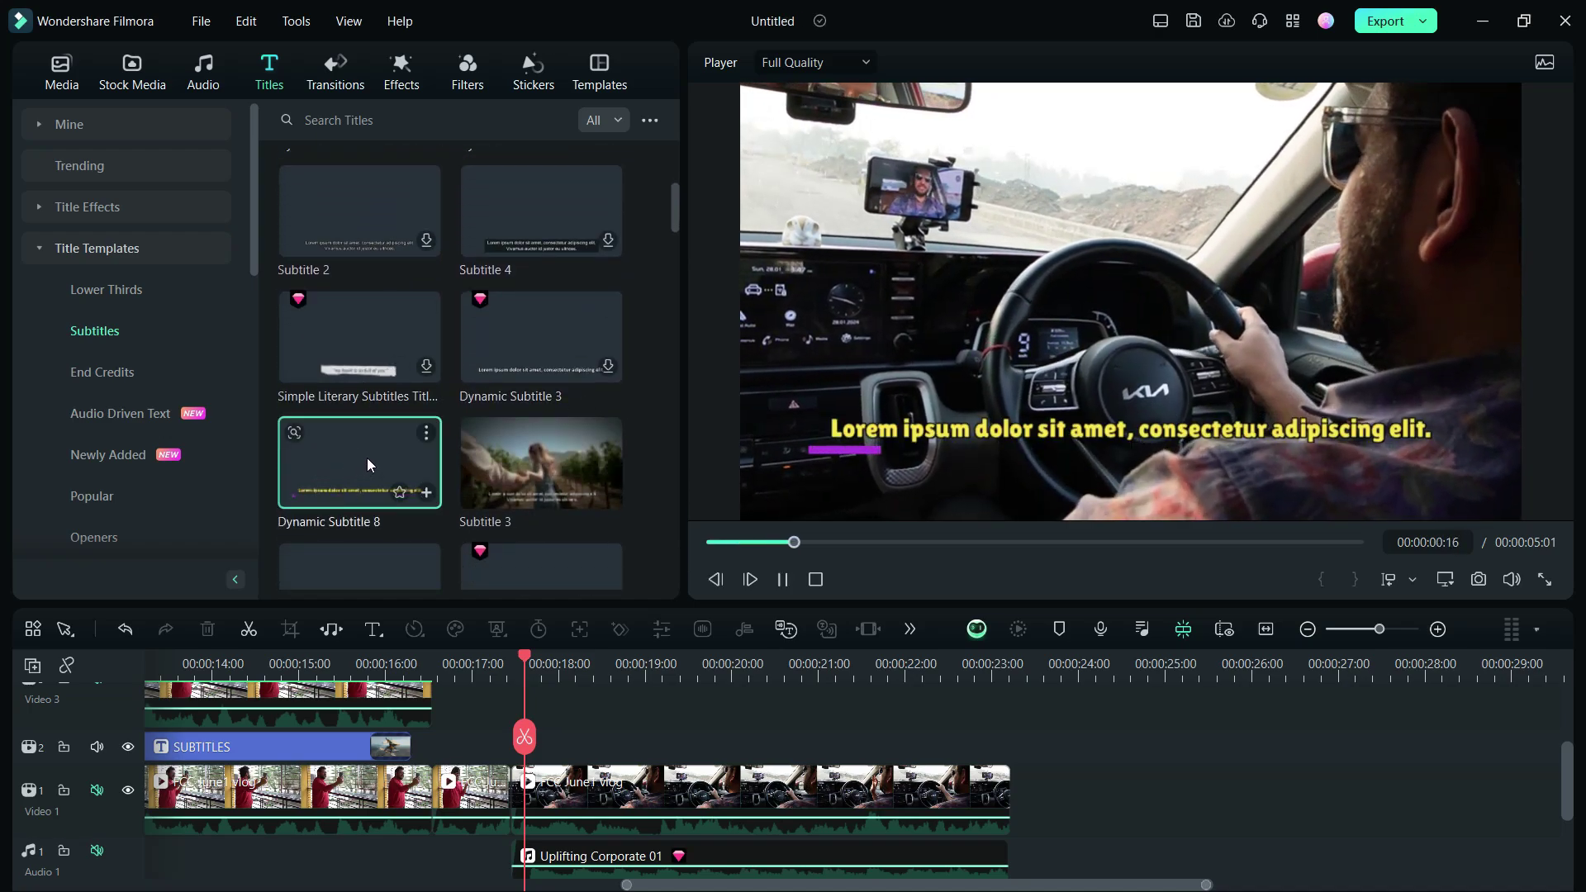
scroll(367, 457, down, 2)
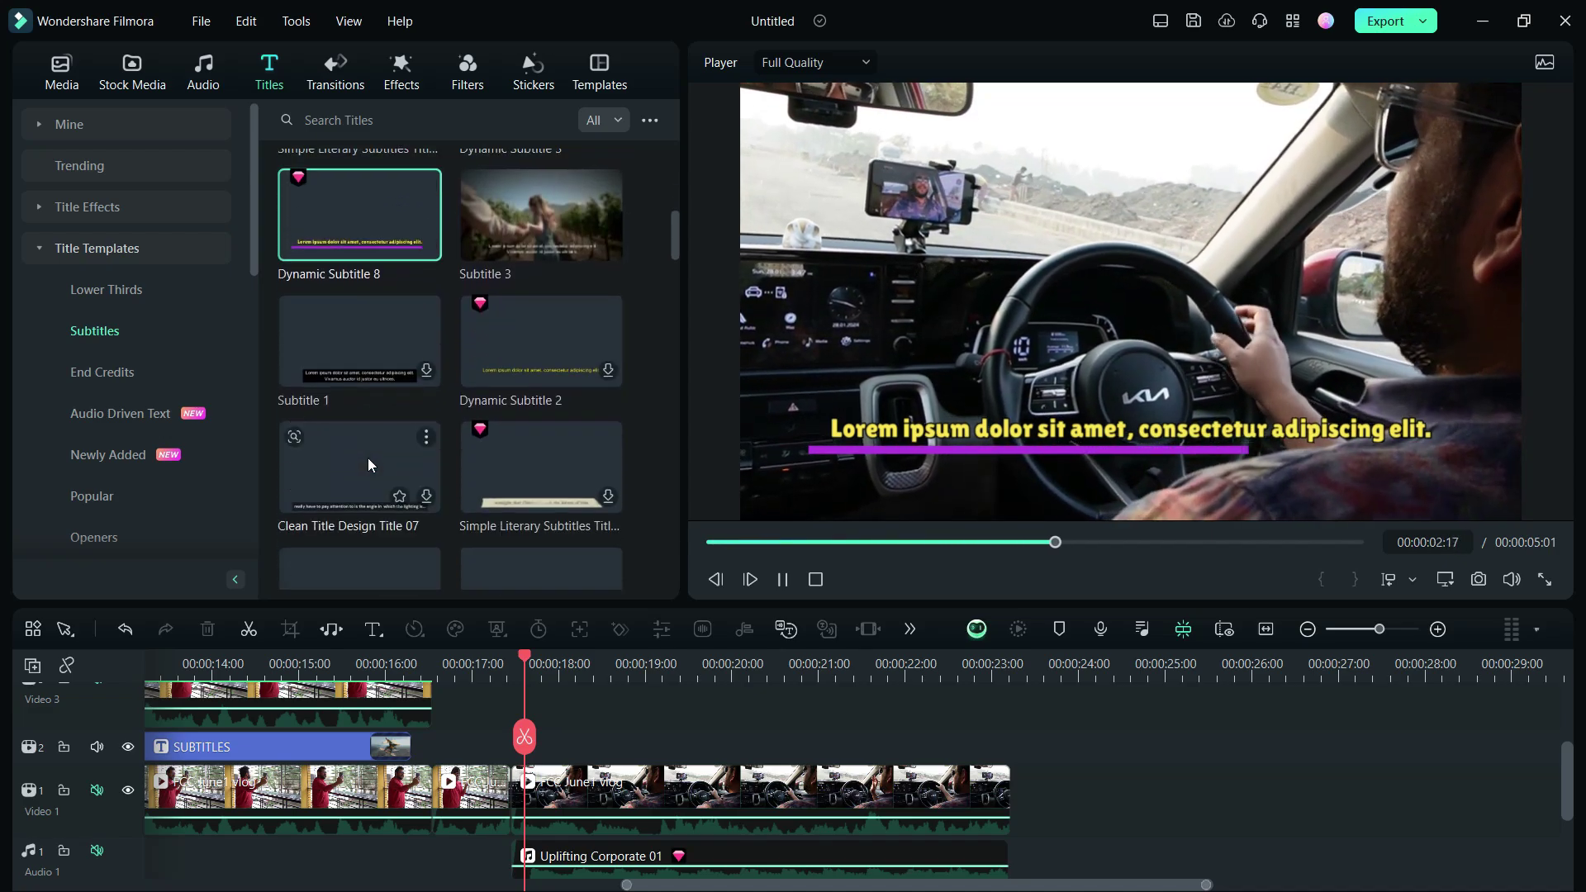
scroll(368, 457, down, 2)
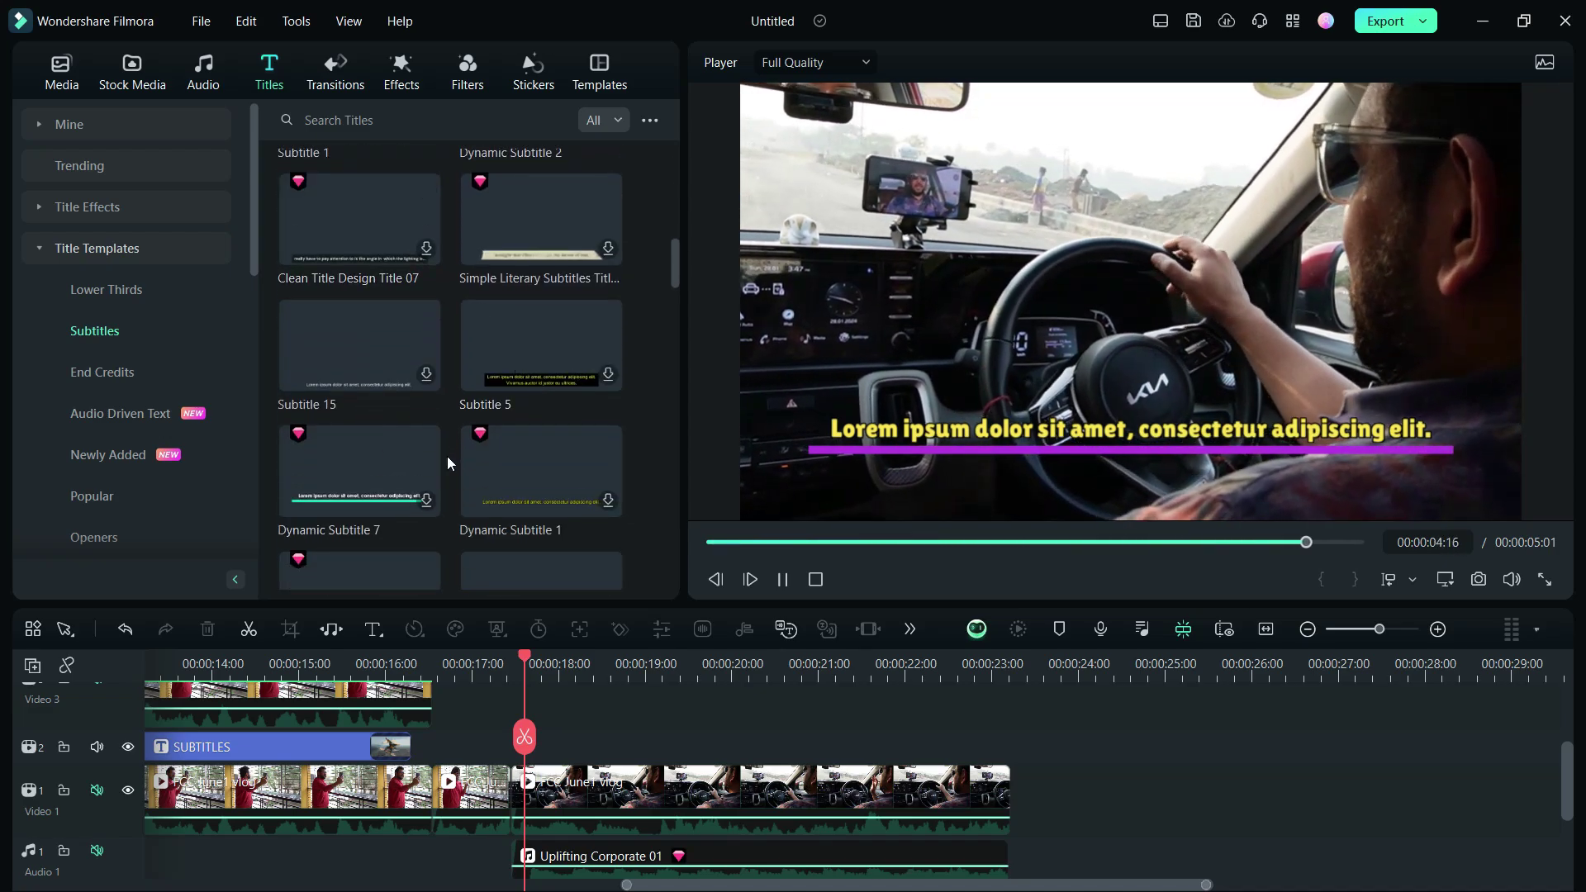
scroll(359, 467, down, 2)
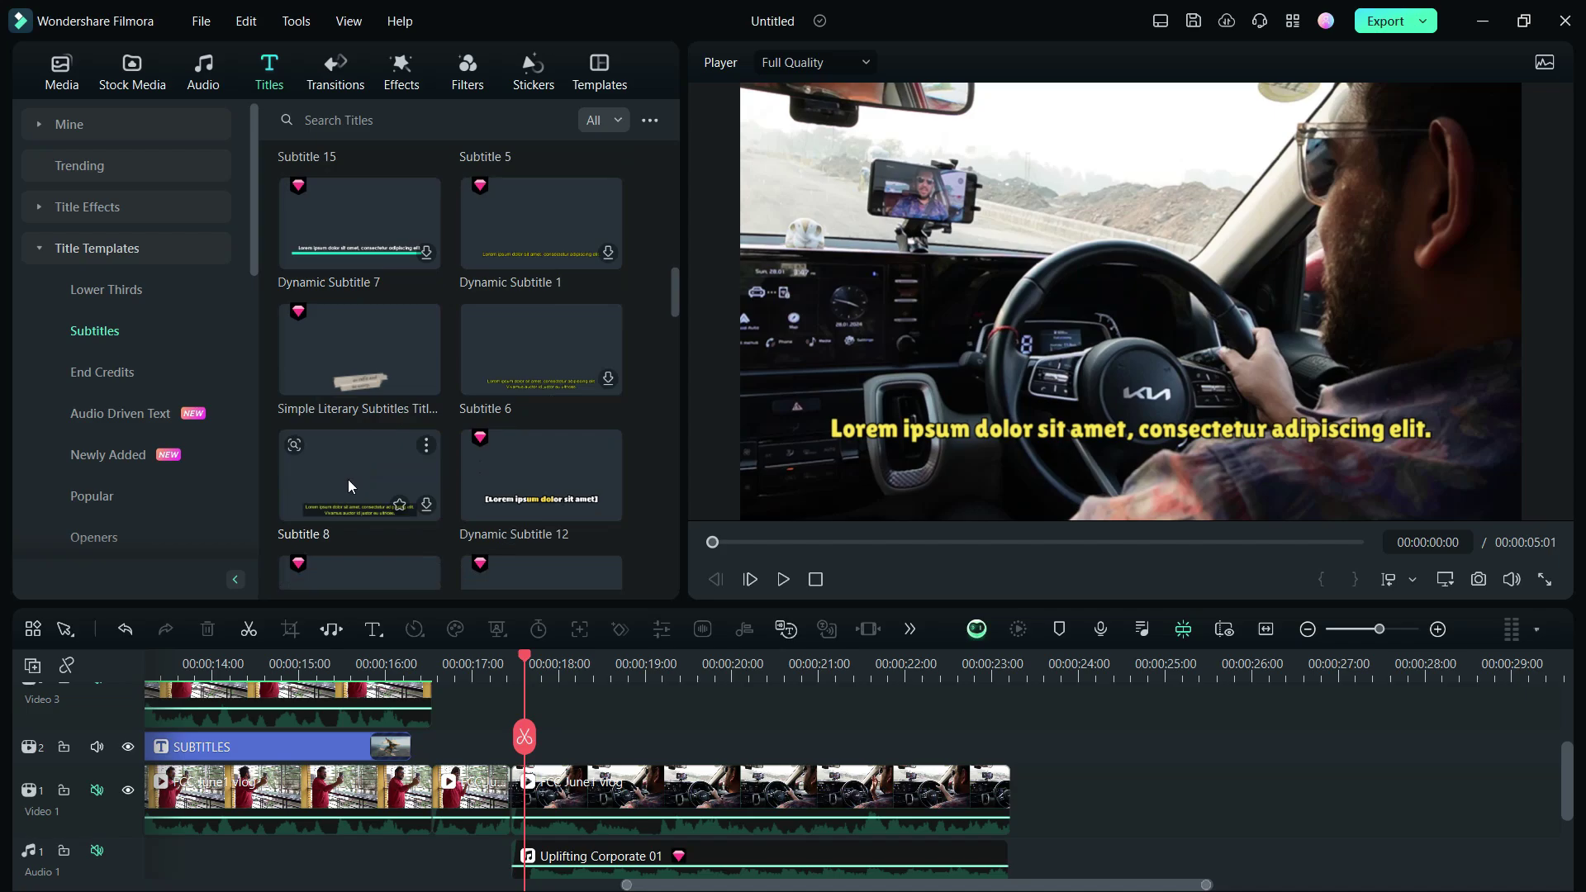
Step: Preview the Credit 1 cast list and Vintage Movie Pack 'THE END' templates from End Credits
click(95, 376)
click(353, 361)
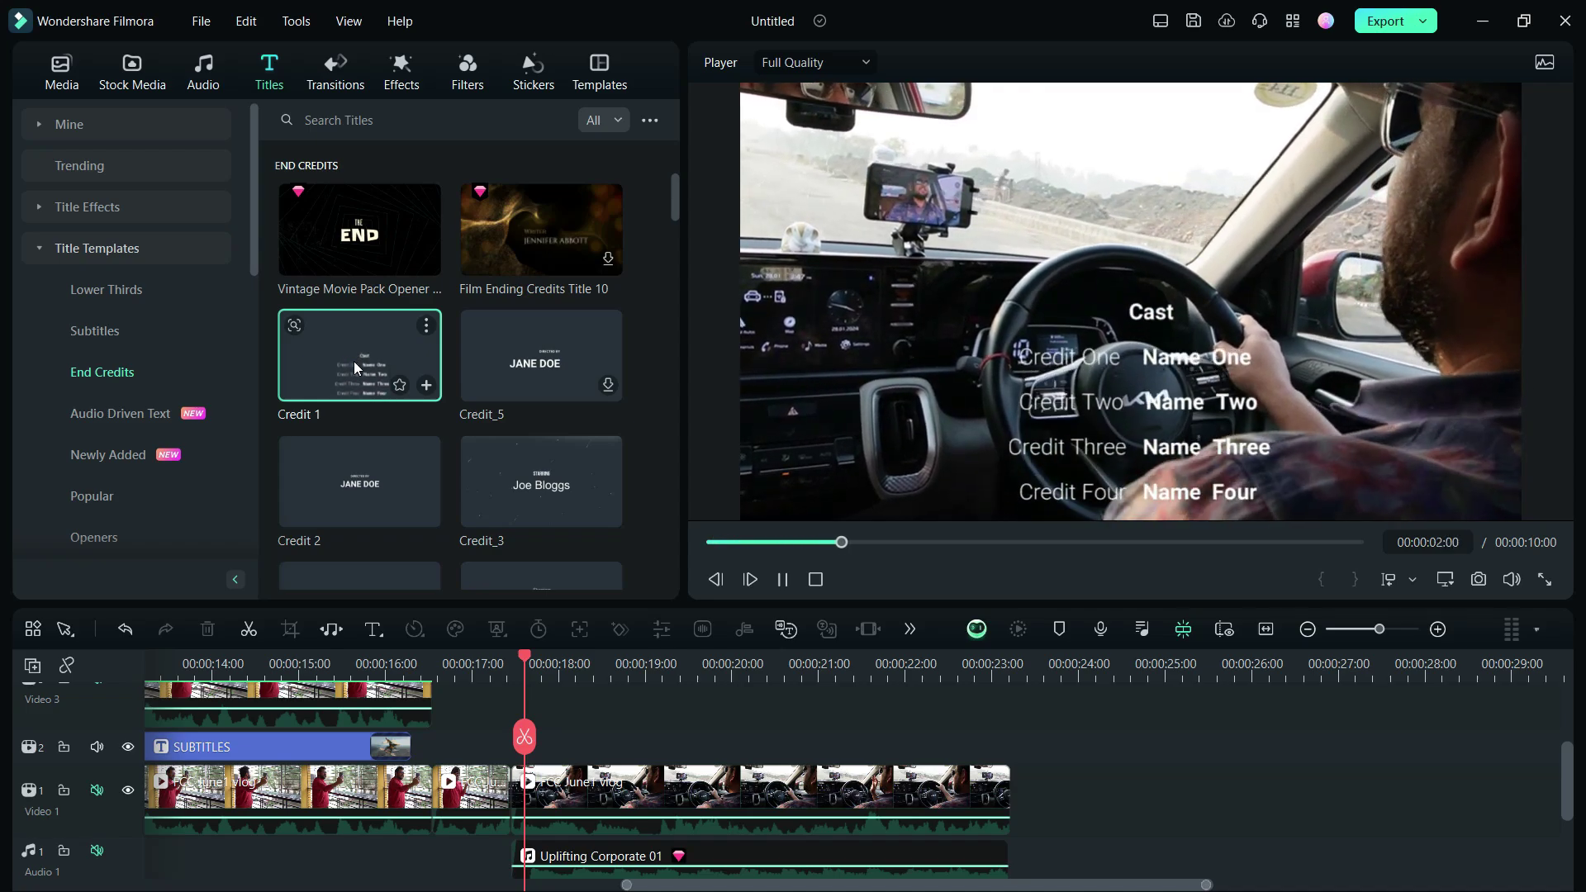
scroll(352, 361, down, 2)
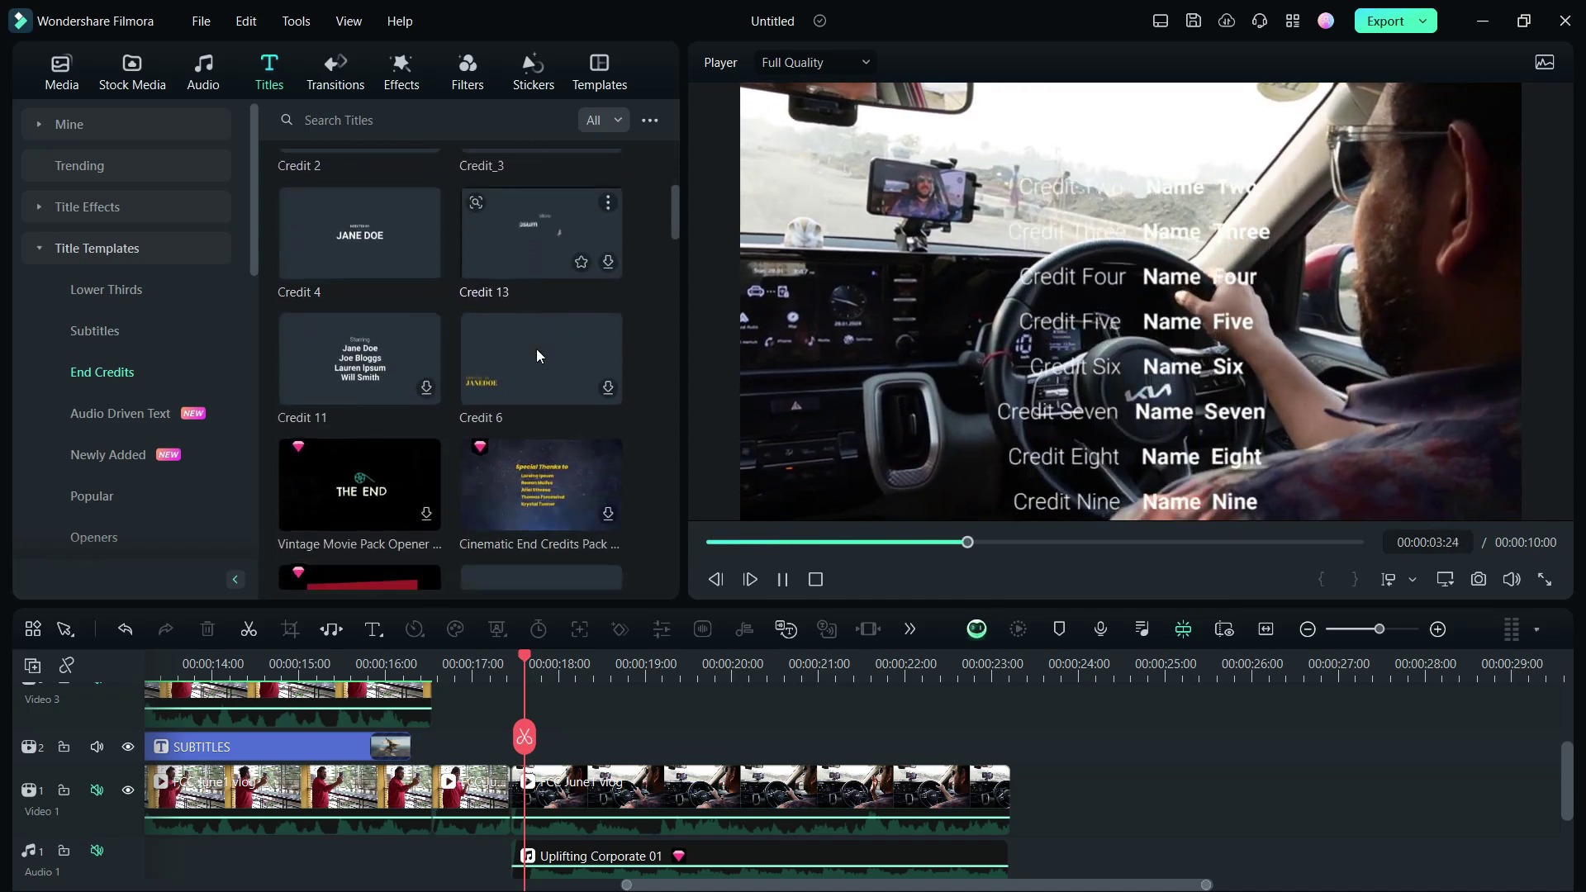
scroll(537, 348, down, 2)
click(355, 469)
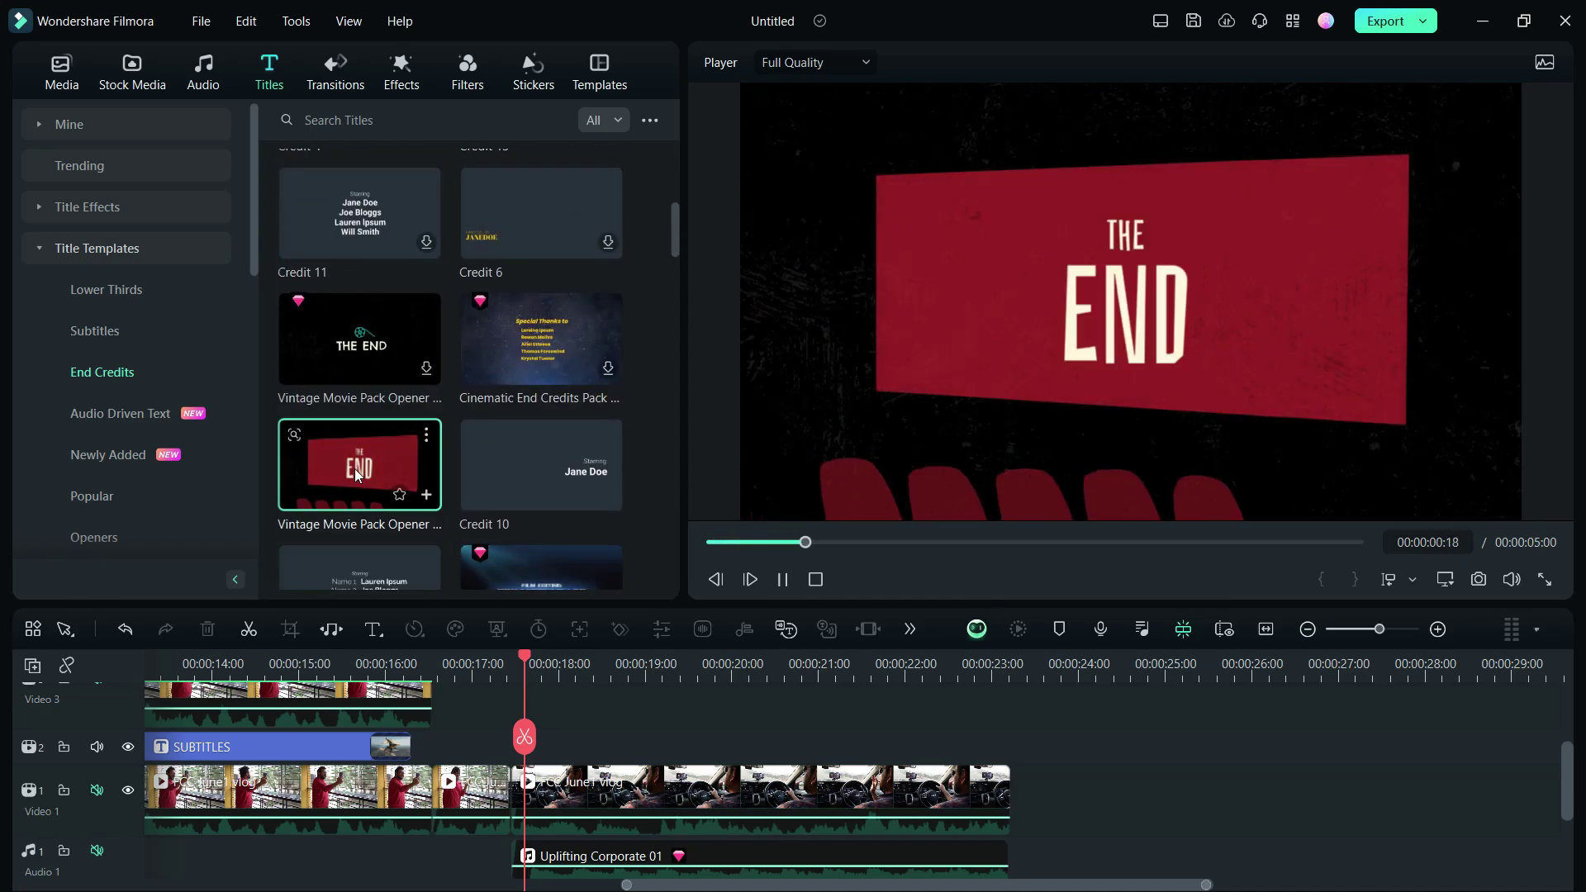